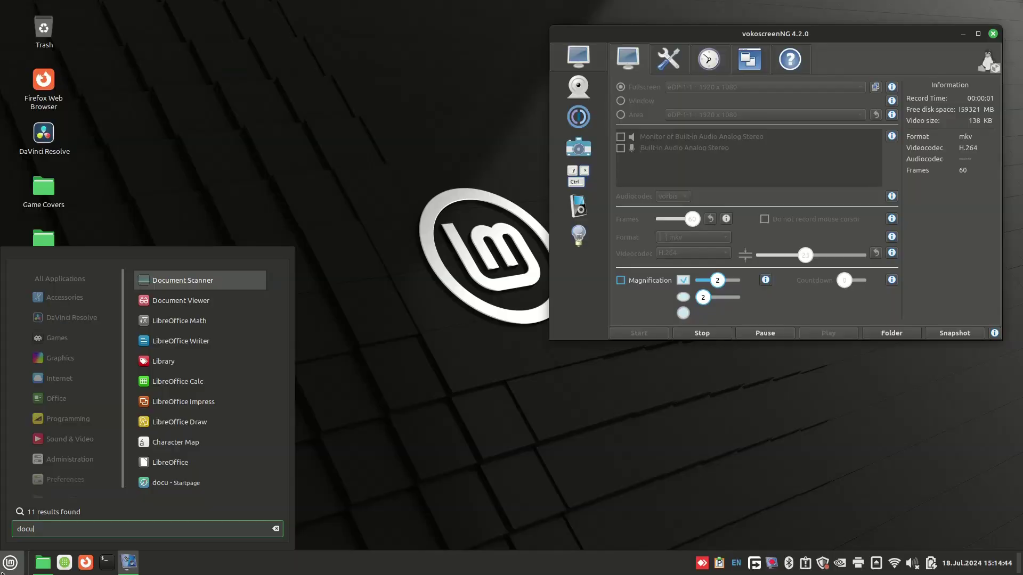
Launch HandBrake with the external drive connected and reposition its window on the desktop
{"action": "left_click", "coordinate": [337, 462]}
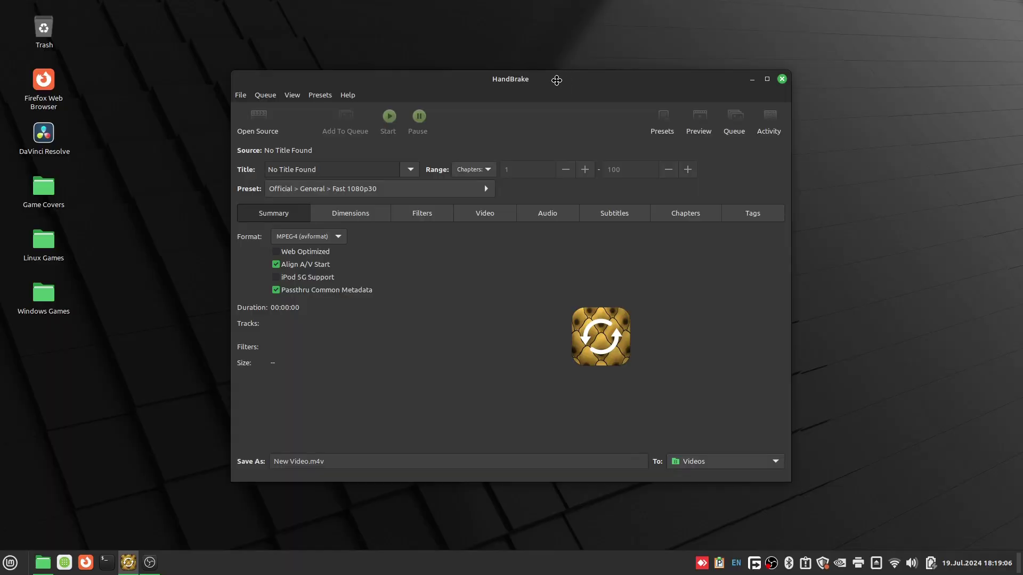
{"action": "mouse_move", "coordinate": [554, 81]}
{"action": "left_mouse_down"}
{"action": "mouse_move", "coordinate": [552, 46]}
{"action": "mouse_move", "coordinate": [562, 62]}
{"action": "left_mouse_up"}
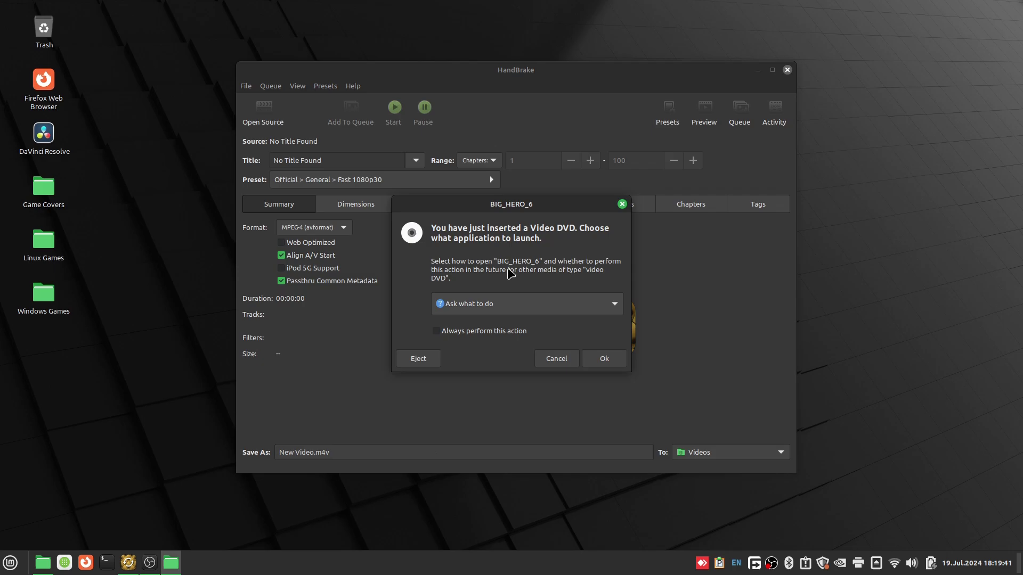
Dismiss the DVD autorun prompt and load BIG_HERO_6's VIDEO_TS folder as the source
{"action": "left_click", "coordinate": [549, 360]}
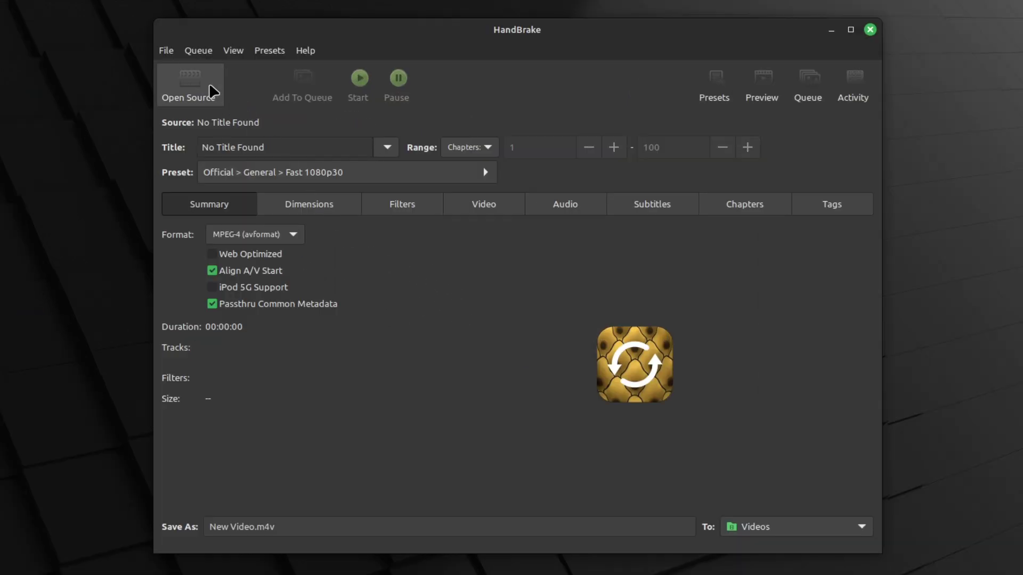
{"action": "left_click", "coordinate": [202, 89]}
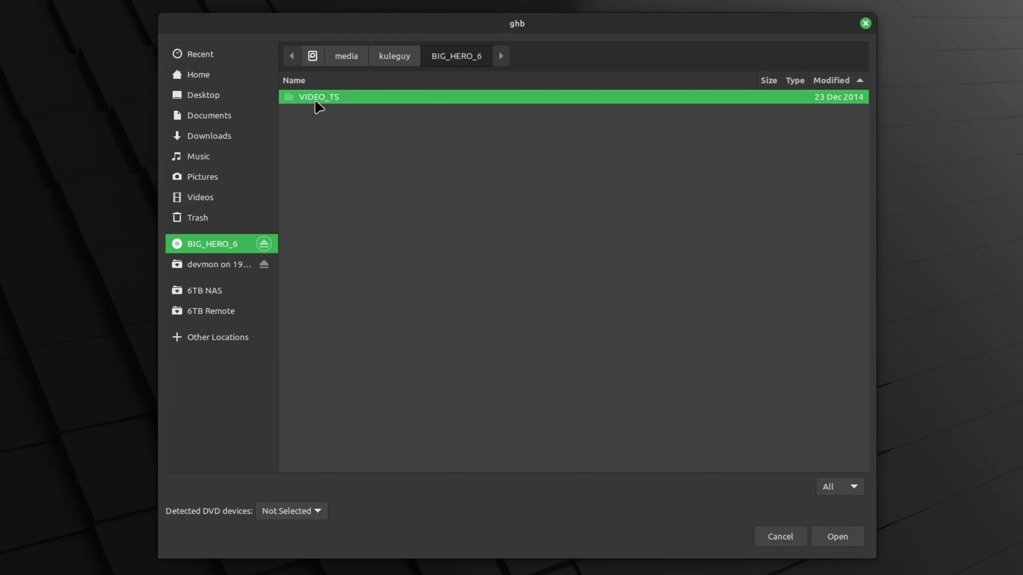
{"action": "left_click", "coordinate": [828, 536]}
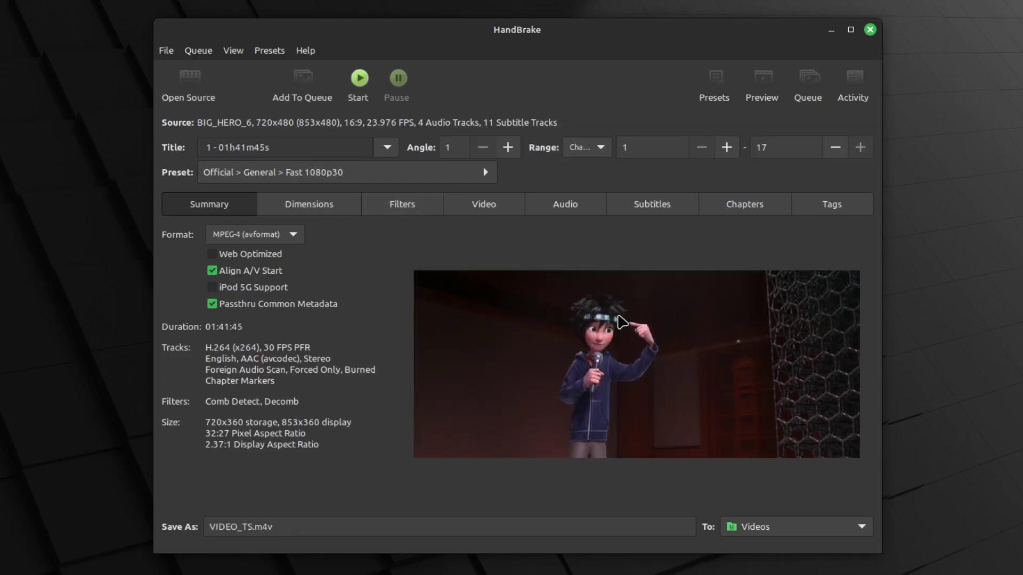
Preview and scrub title 1's footage, keep title 1, and browse the General presets
{"action": "left_click", "coordinate": [778, 98]}
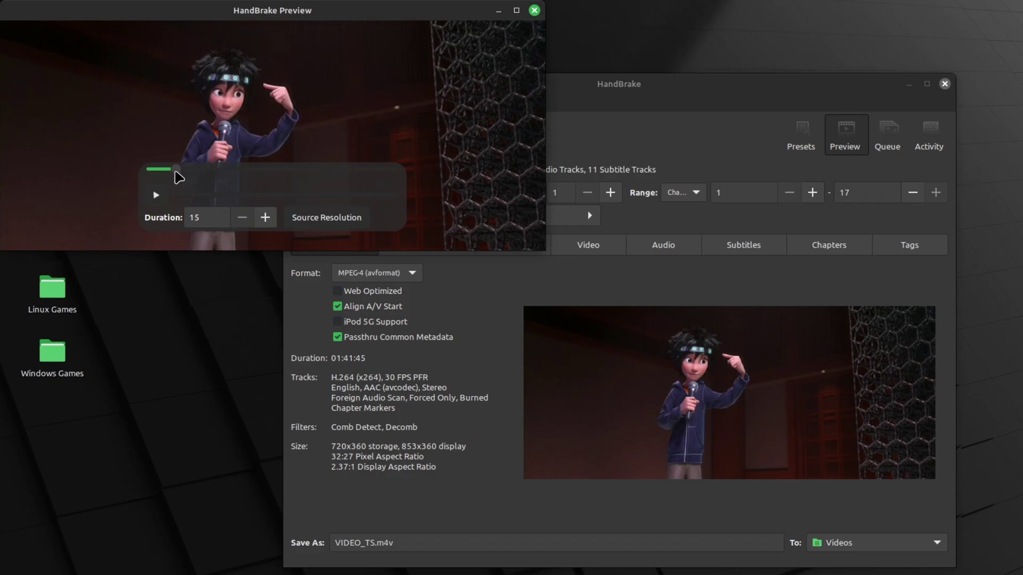
{"action": "left_click_drag", "start_coordinate": [179, 177], "coordinate": [242, 179]}
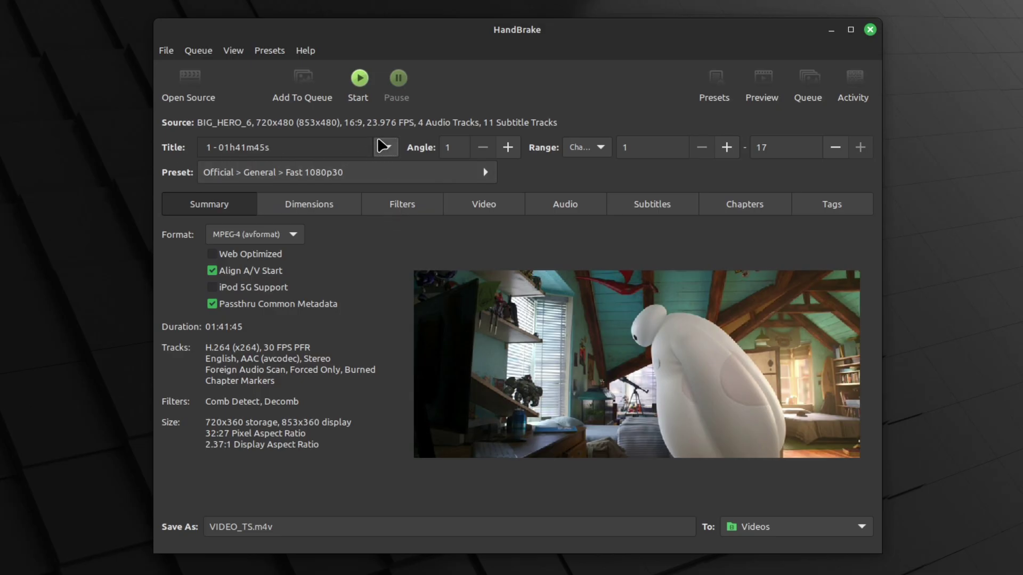
{"action": "left_click", "coordinate": [383, 147]}
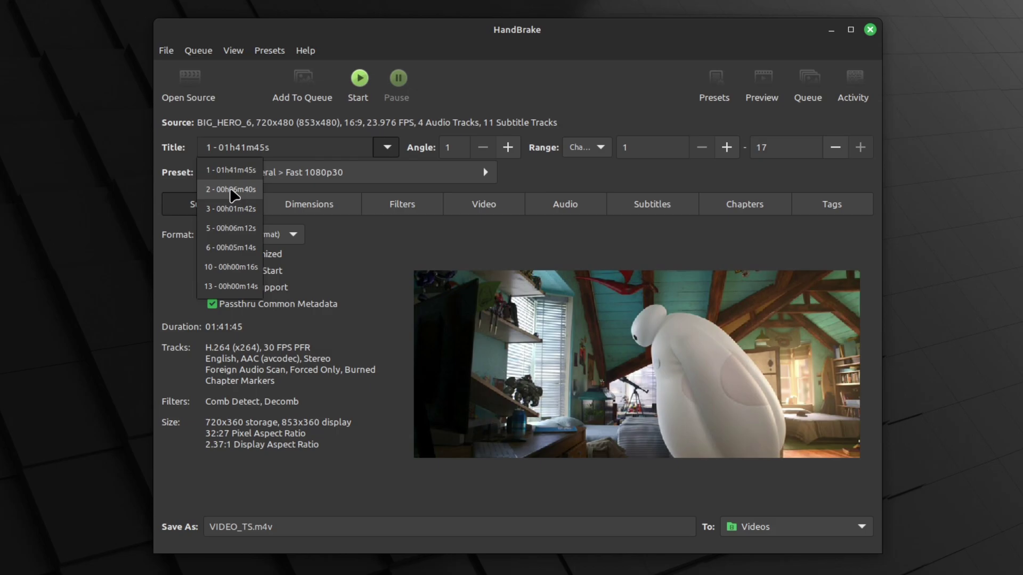
{"action": "left_click", "coordinate": [320, 164]}
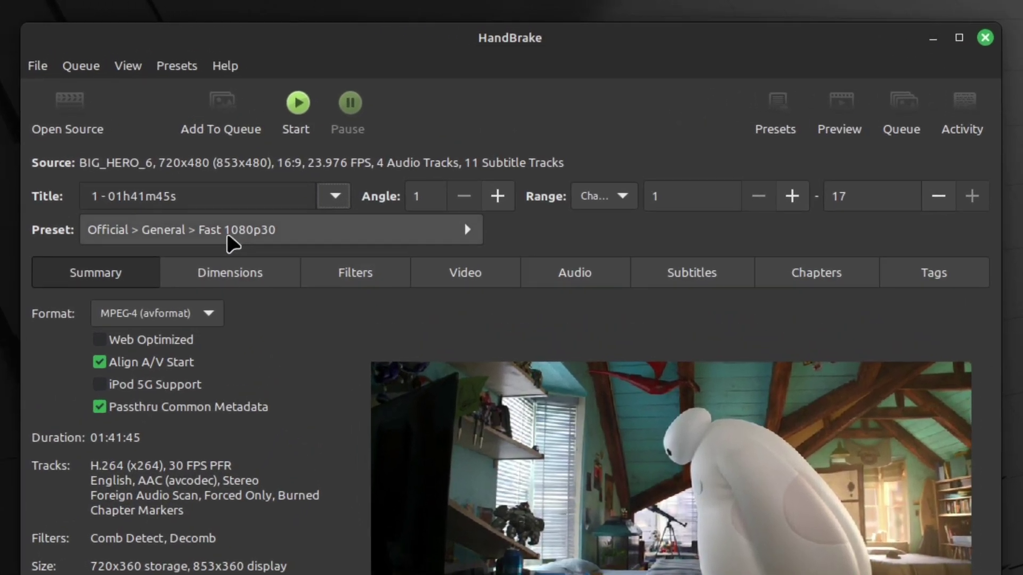
{"action": "left_click", "coordinate": [181, 232]}
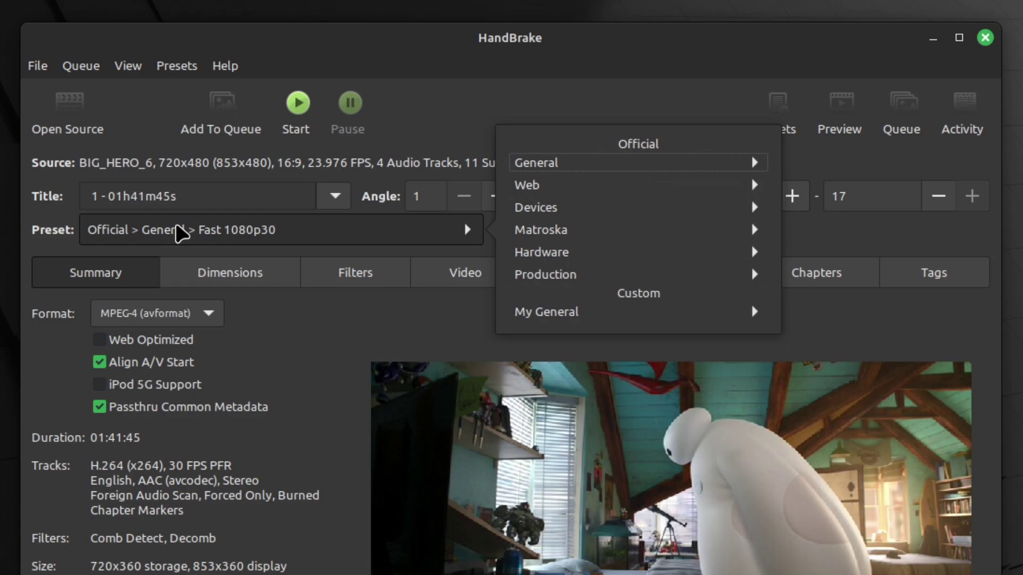
{"action": "left_click", "coordinate": [590, 174]}
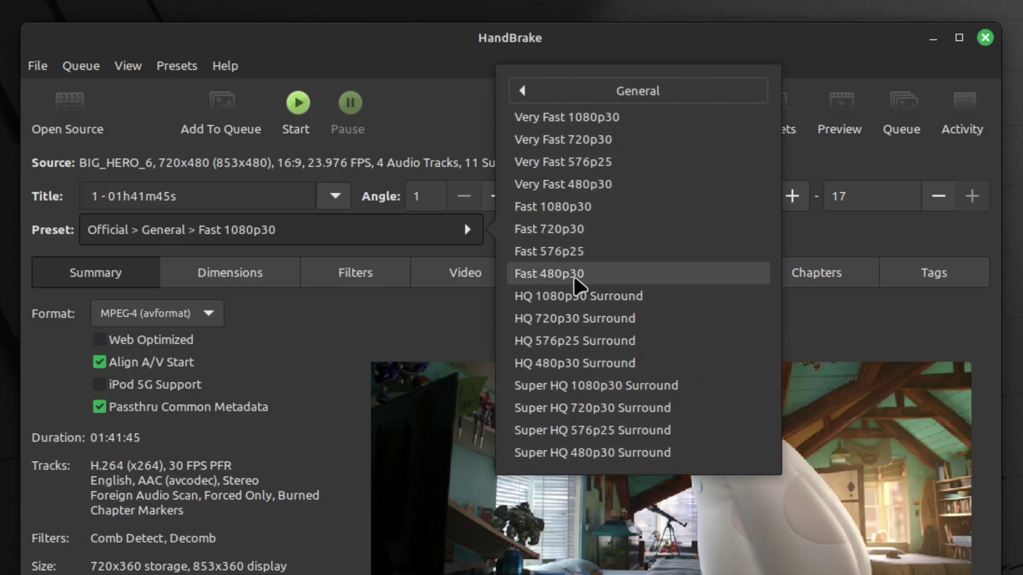
Apply Fast 480p30 and set the framerate to Same as source, Constant Framerate
{"action": "left_click", "coordinate": [577, 284]}
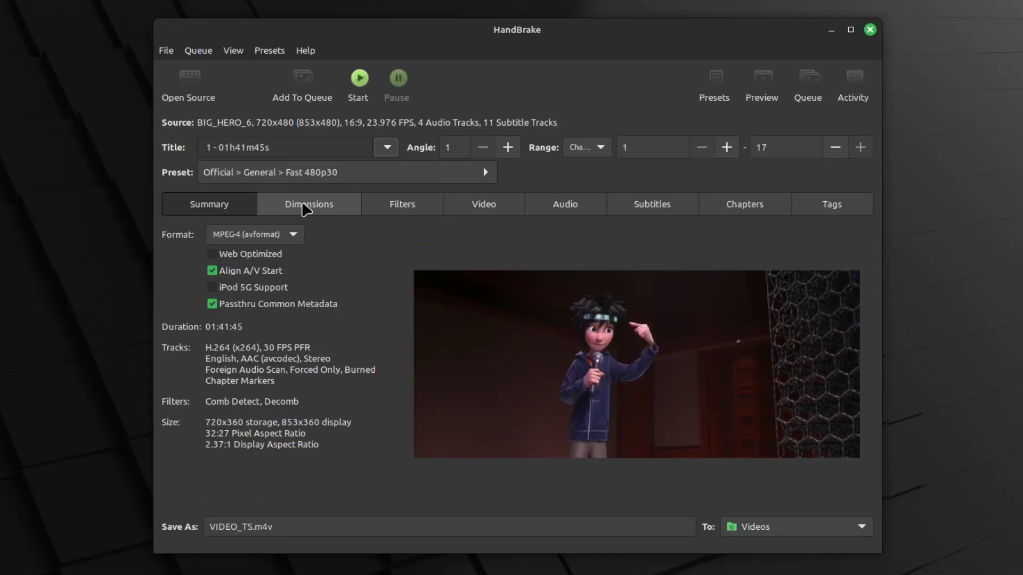
{"action": "left_click", "coordinate": [305, 208]}
{"action": "left_click", "coordinate": [374, 210]}
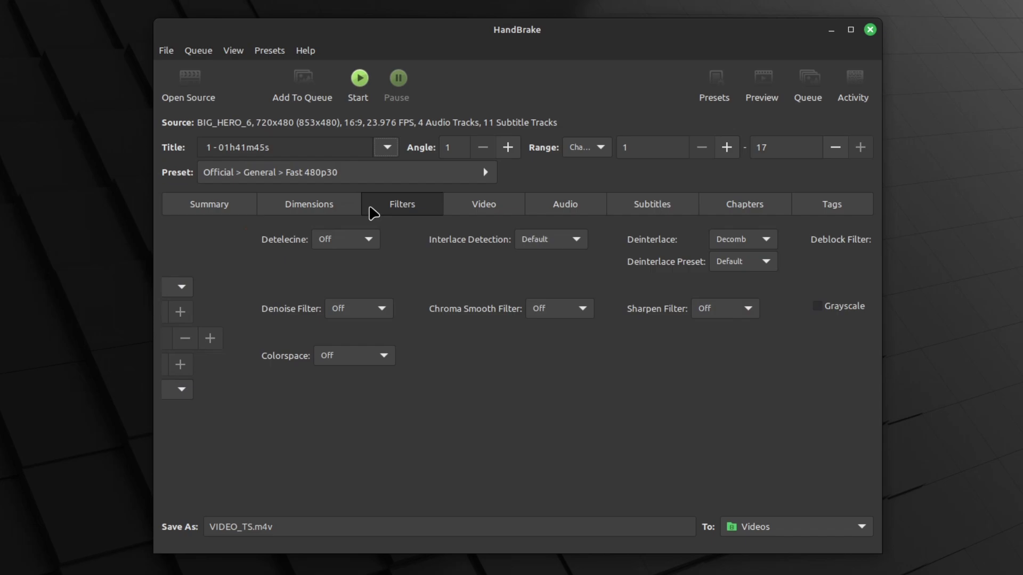
{"action": "left_click", "coordinate": [482, 210]}
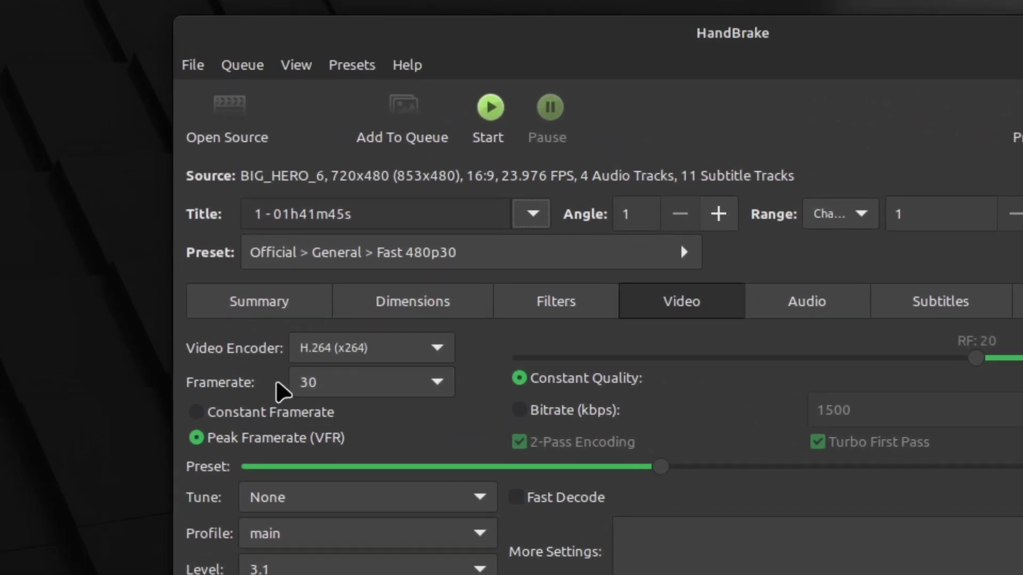
{"action": "left_click", "coordinate": [274, 258]}
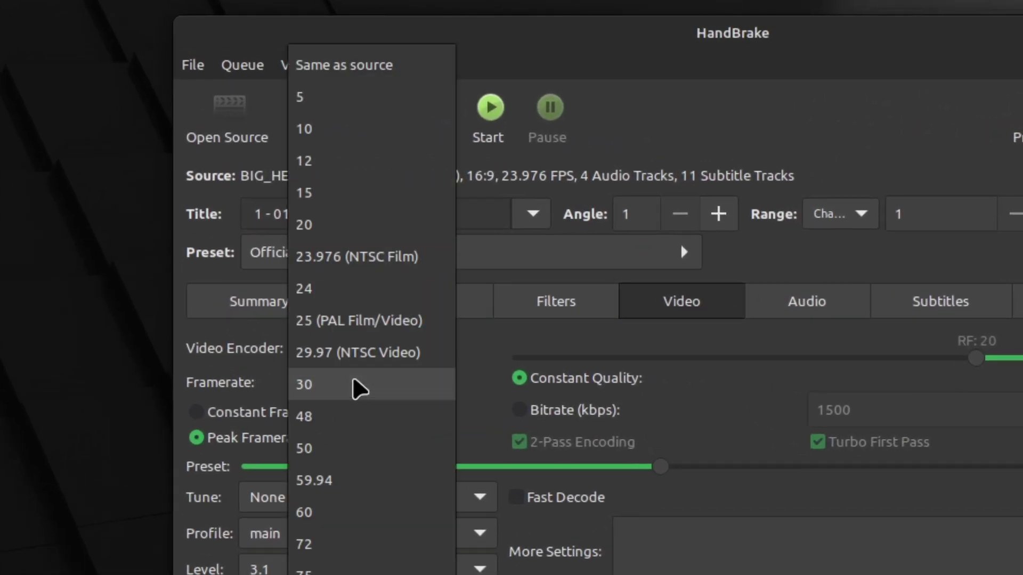
{"action": "left_click", "coordinate": [436, 60]}
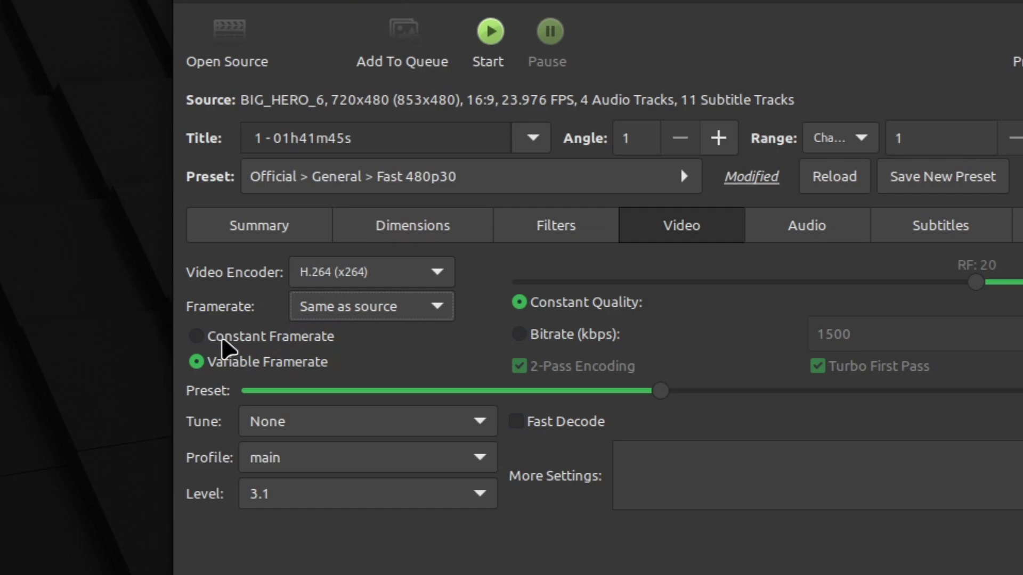
{"action": "left_click", "coordinate": [243, 414]}
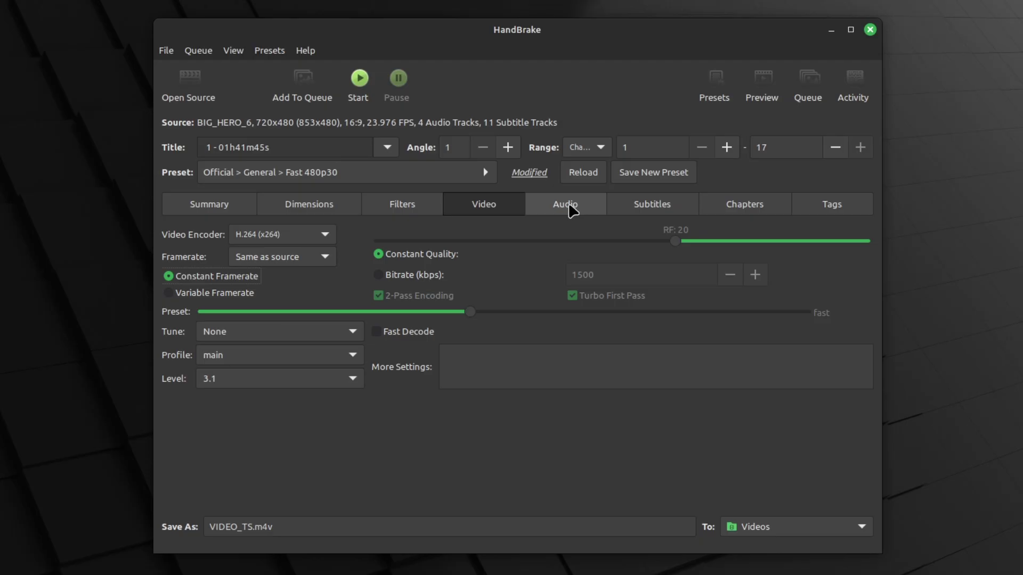
Add all four audio tracks and all 11 passthrough subtitle tracks
{"action": "left_click", "coordinate": [810, 210]}
{"action": "left_click", "coordinate": [352, 249]}
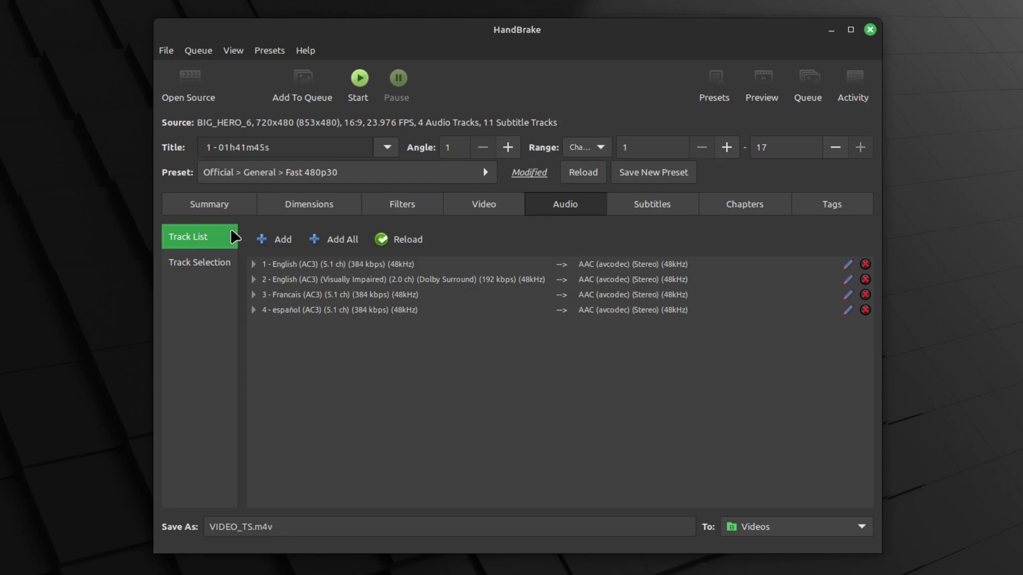
{"action": "left_click", "coordinate": [281, 240]}
{"action": "left_click", "coordinate": [405, 288]}
{"action": "key", "text": "Escape"}
{"action": "key", "text": "Escape"}
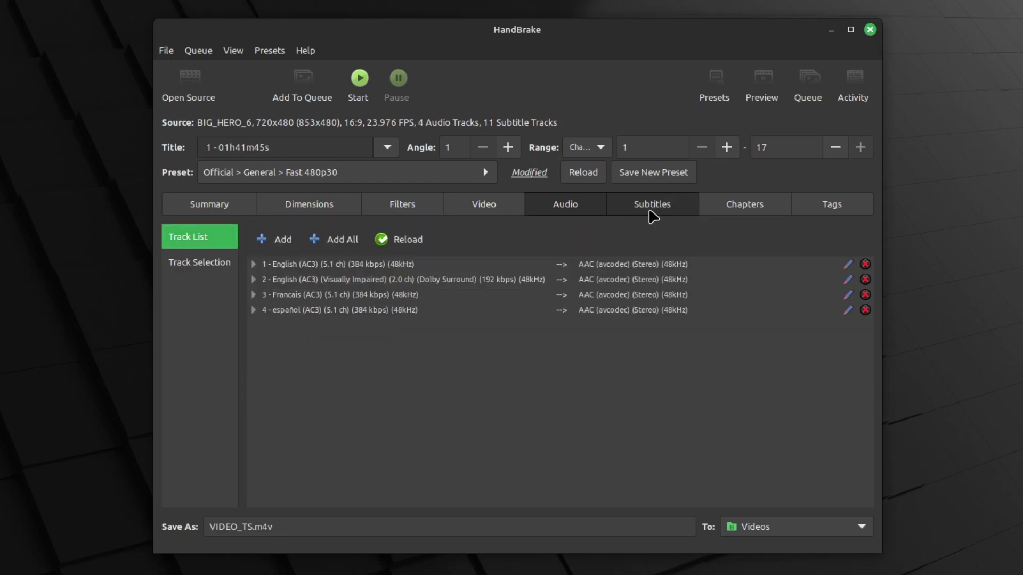
{"action": "left_click", "coordinate": [652, 208]}
{"action": "left_click", "coordinate": [321, 243]}
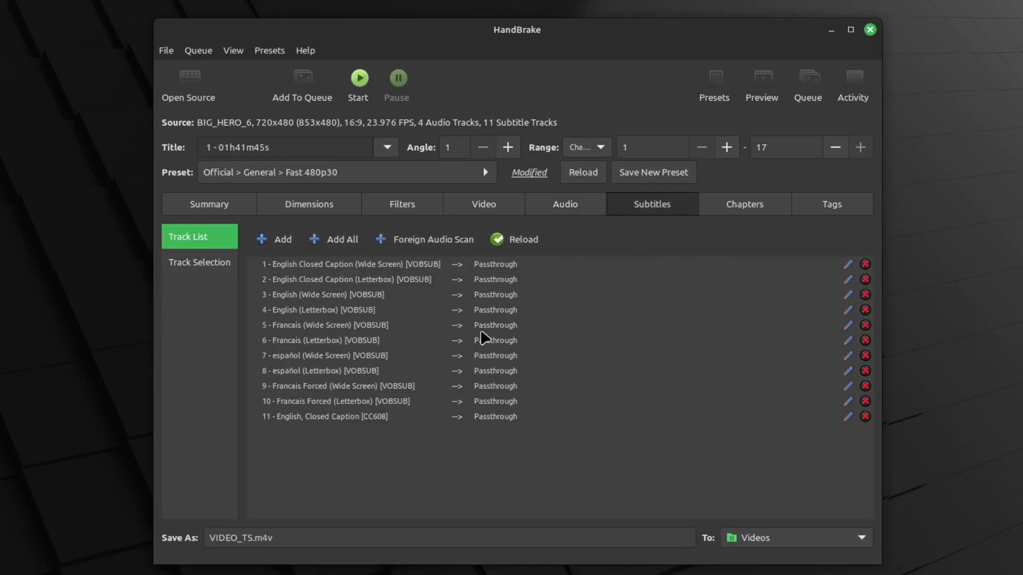
{"action": "left_click", "coordinate": [535, 241]}
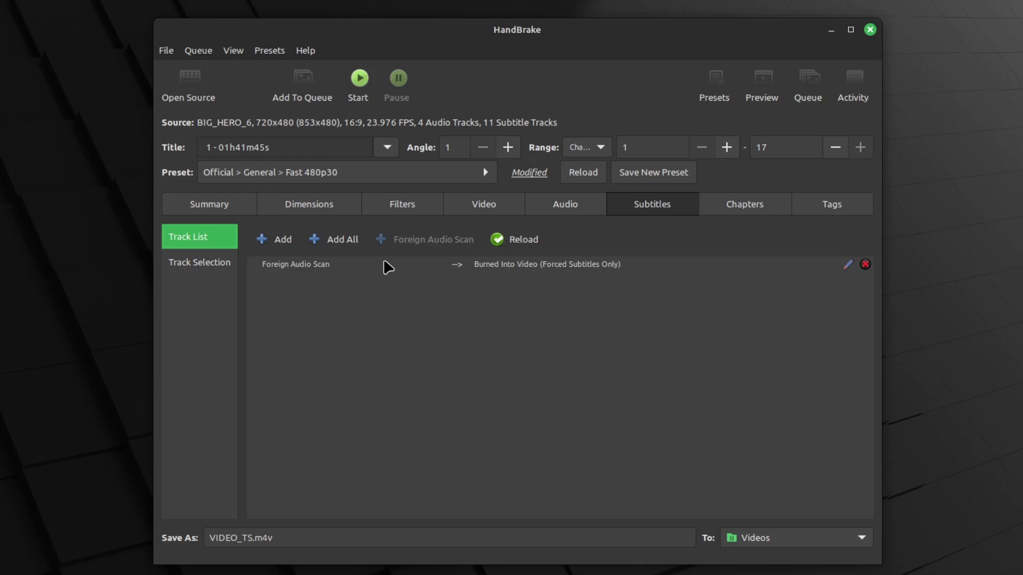
Re-add all 11 subtitle tracks and save the settings as preset 'Fast 480p30_tutorial'
{"action": "left_click", "coordinate": [336, 240]}
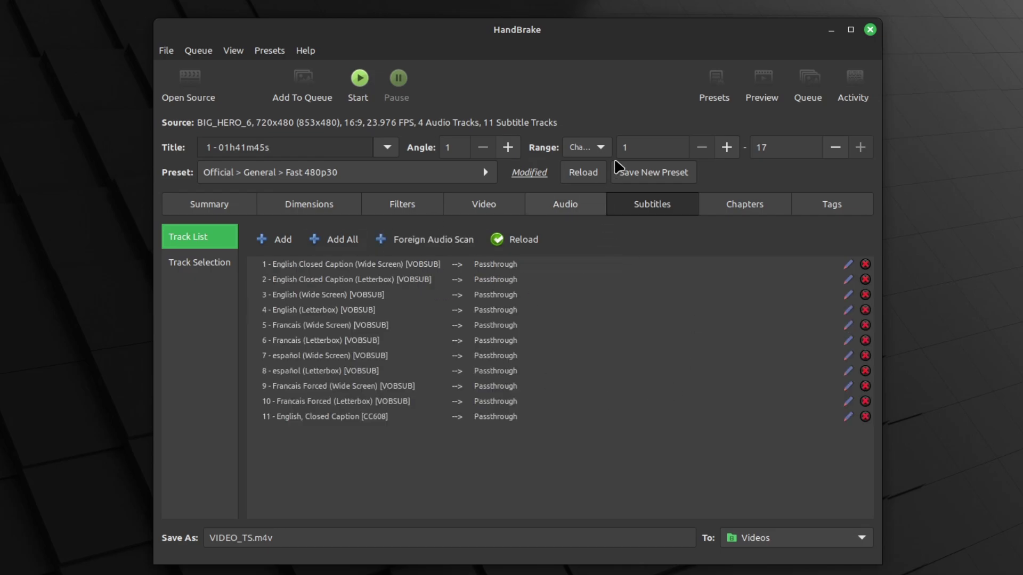
{"action": "left_click", "coordinate": [658, 180]}
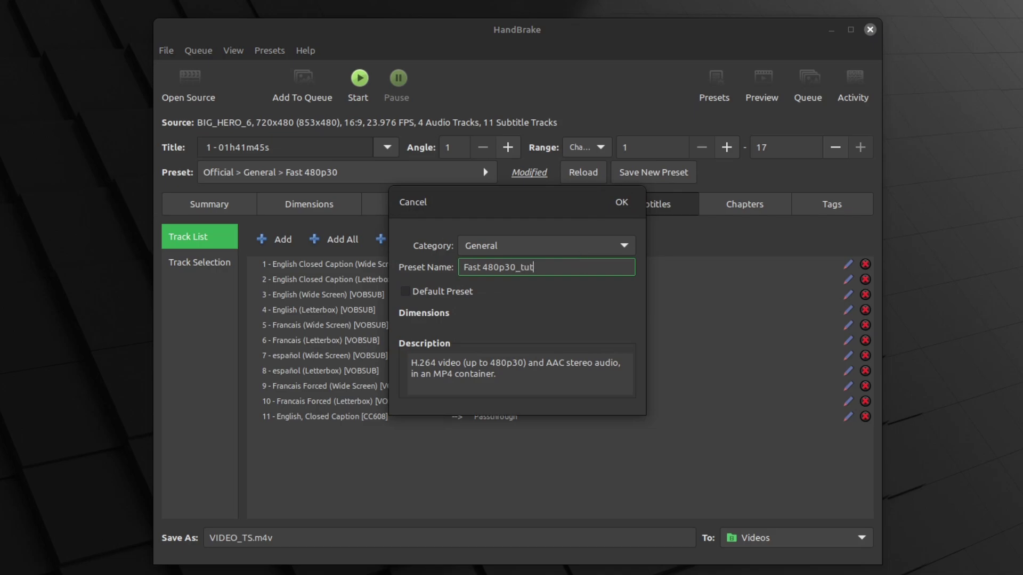
{"action": "left_click", "coordinate": [618, 202]}
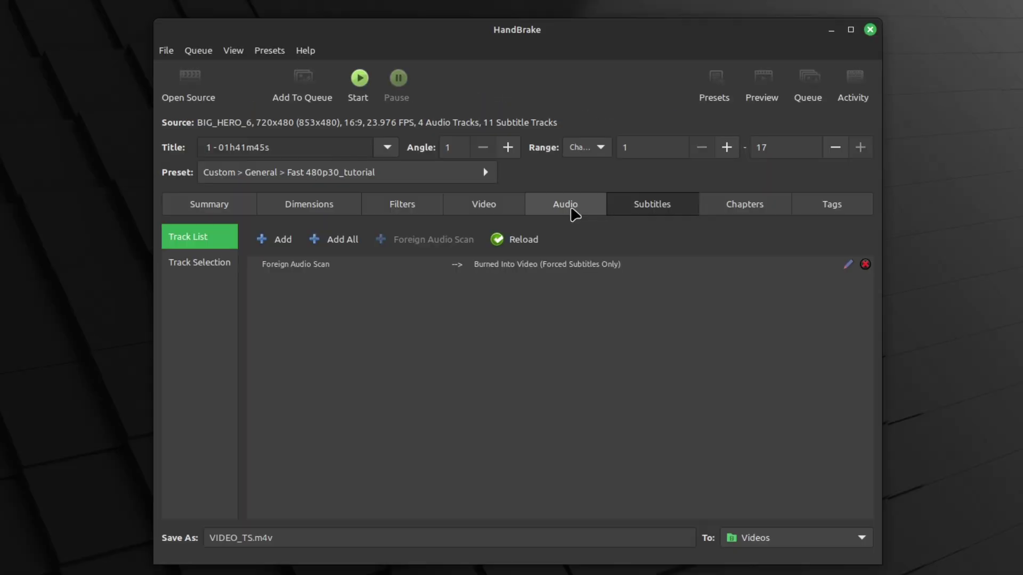
Review the new preset's audio and subtitle tracks, restoring all four audio tracks, then check Tags
{"action": "left_click", "coordinate": [582, 68]}
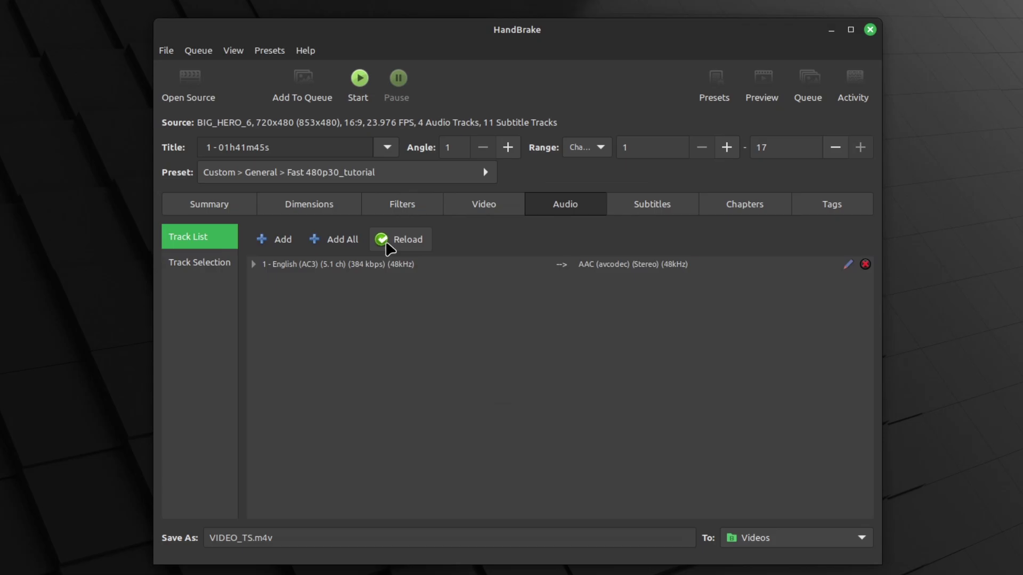
{"action": "left_click", "coordinate": [469, 104]}
{"action": "left_click", "coordinate": [685, 57]}
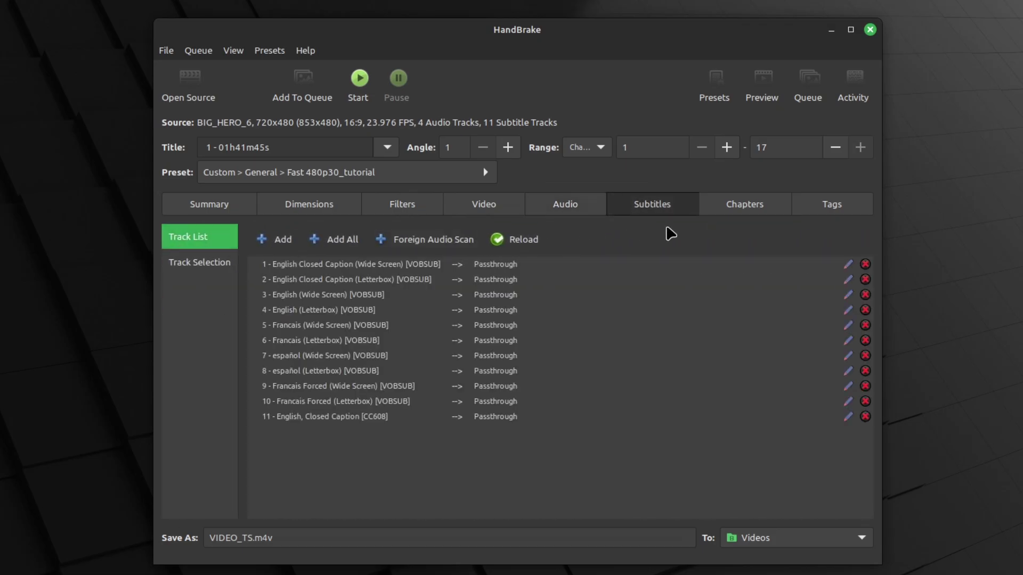
{"action": "left_click", "coordinate": [590, 205]}
{"action": "scroll", "coordinate": [612, 204], "scroll_direction": "down", "scroll_amount": 1}
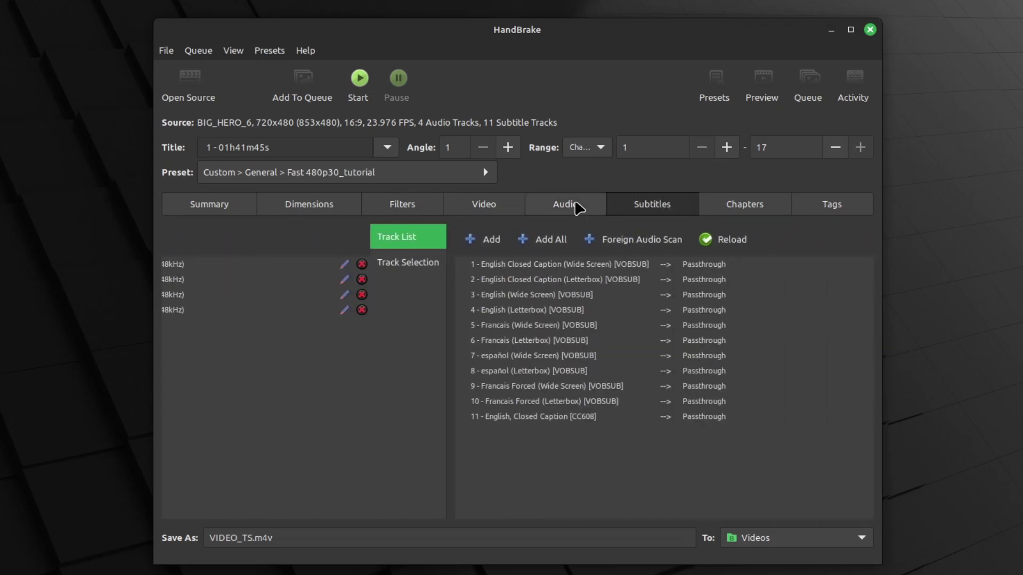
{"action": "scroll", "coordinate": [612, 204], "scroll_direction": "up", "scroll_amount": 1}
{"action": "scroll", "coordinate": [615, 204], "scroll_direction": "down", "scroll_amount": 2}
{"action": "scroll", "coordinate": [327, 334], "scroll_direction": "down", "scroll_amount": 3}
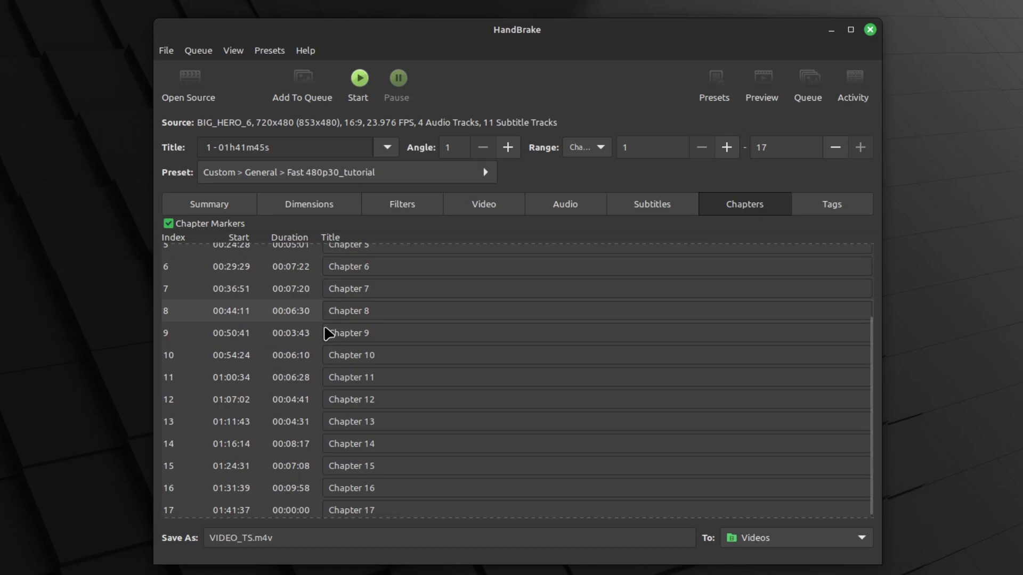
{"action": "scroll", "coordinate": [388, 318], "scroll_direction": "up", "scroll_amount": 3}
{"action": "left_click", "coordinate": [802, 211]}
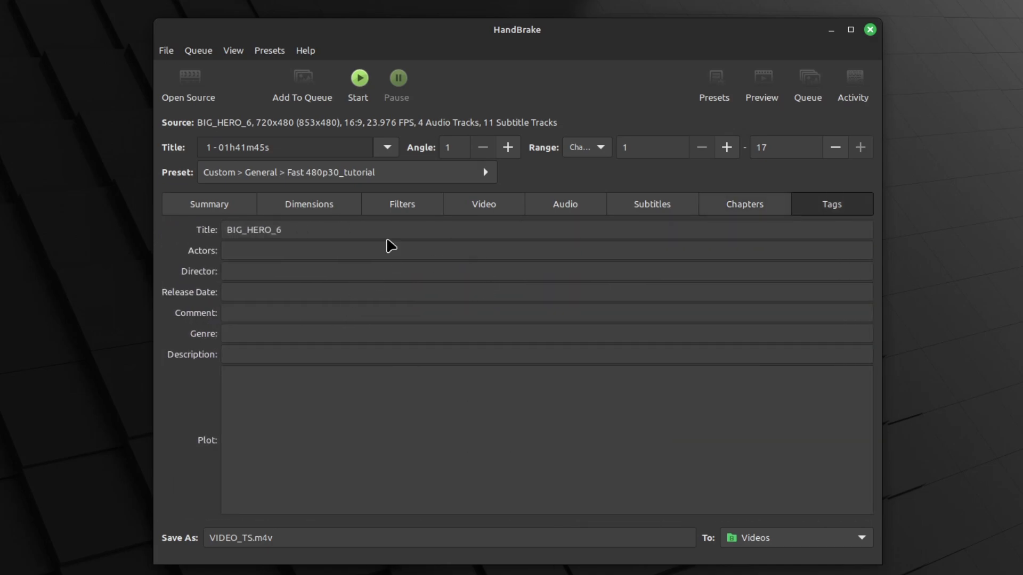
Keep Videos as the destination and name the output 'big hero 6 tutorial rip.m4v'
{"action": "left_click", "coordinate": [212, 208]}
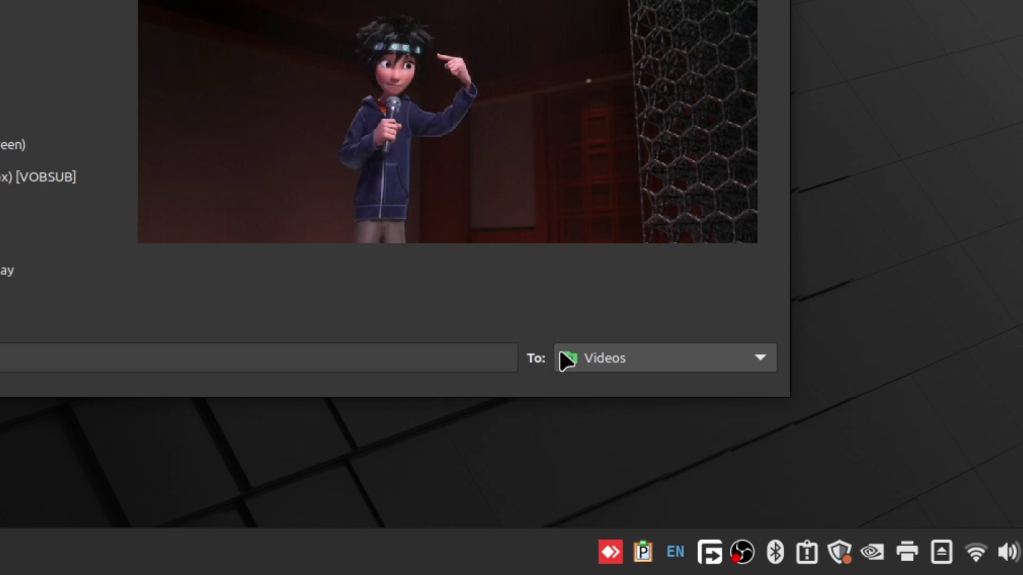
{"action": "left_click", "coordinate": [609, 359]}
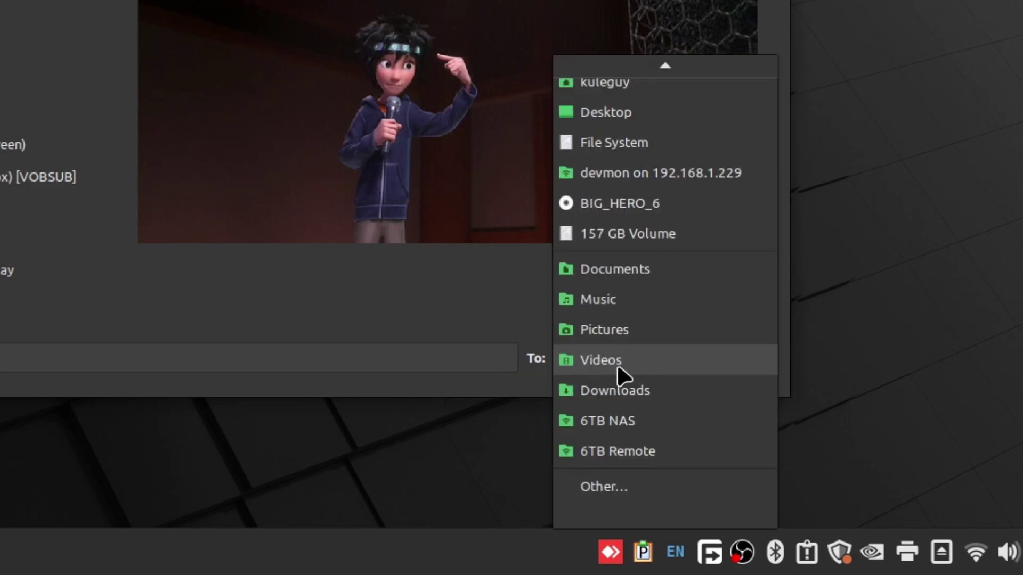
{"action": "left_click", "coordinate": [633, 368]}
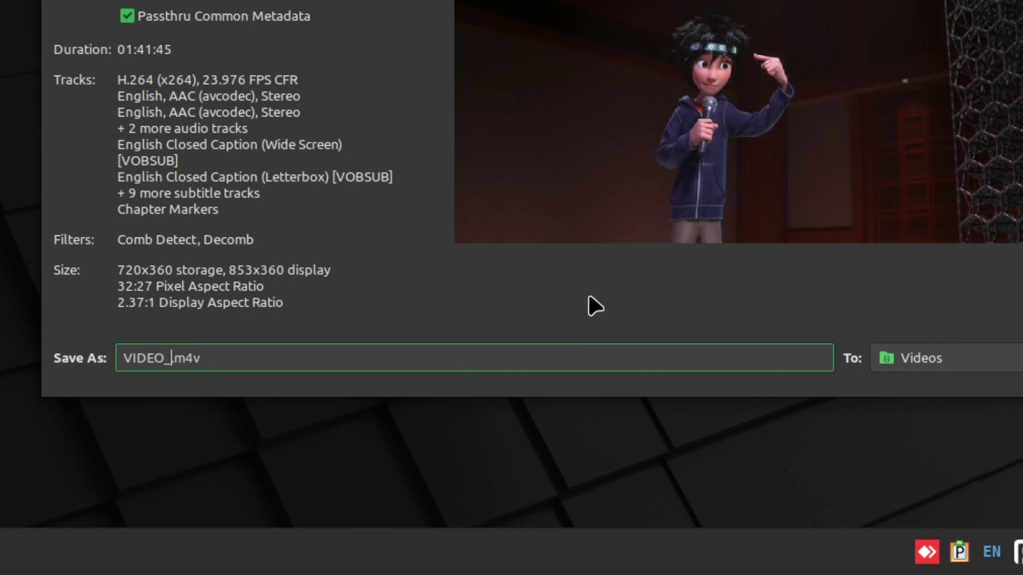
{"action": "type", "text": "ig hero 6 tutorial rip"}
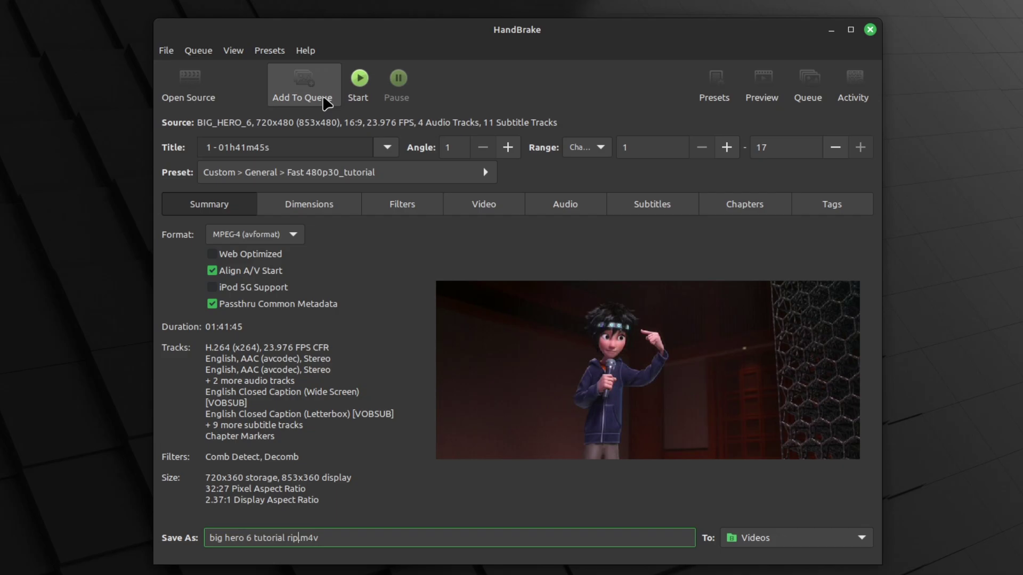
Encode the movie, then open 'big hero 6 tutorial rip.m4v' from Videos in VLC
{"action": "left_click", "coordinate": [358, 85]}
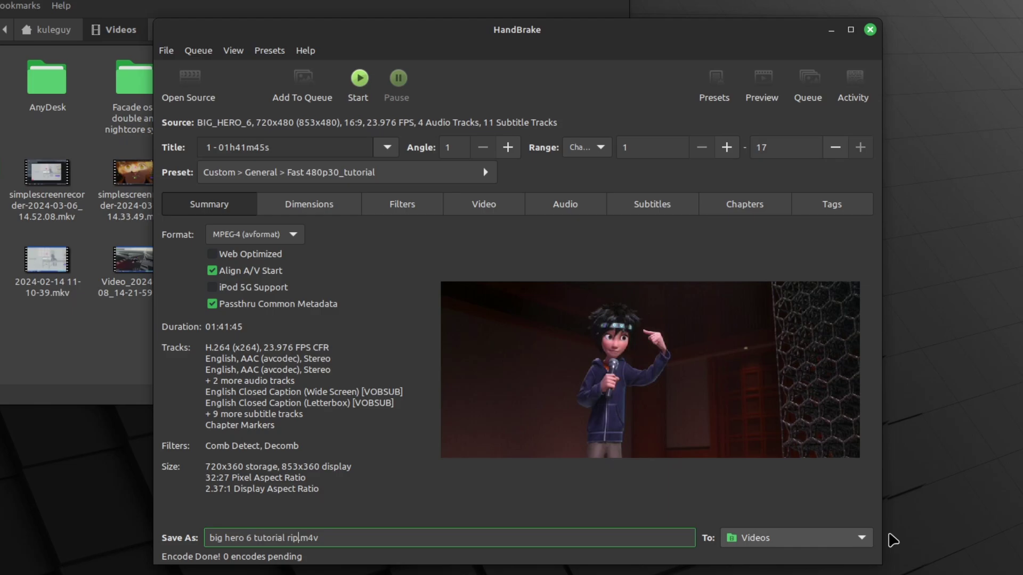
{"action": "left_click", "coordinate": [122, 345]}
{"action": "left_click", "coordinate": [304, 109]}
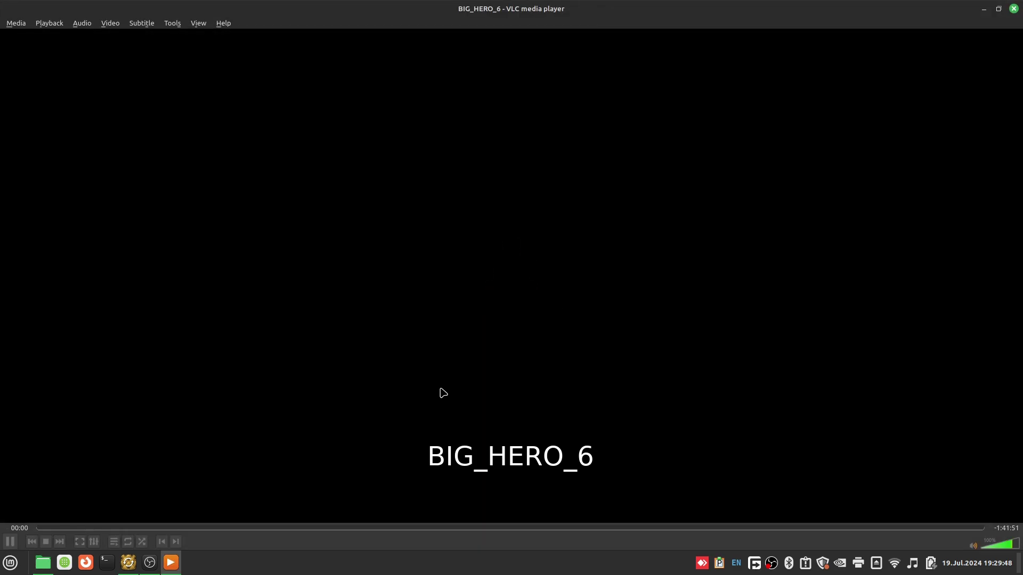
Skip forward through the rip and pause and resume playback to test seeking
{"action": "key", "text": "Right"}
{"action": "key", "text": "Right"}
{"action": "key", "text": "Right"}
{"action": "key", "text": "Right"}
{"action": "key", "text": "Right"}
{"action": "key", "text": "Right"}
{"action": "key", "text": "Right"}
{"action": "key", "text": "Right"}
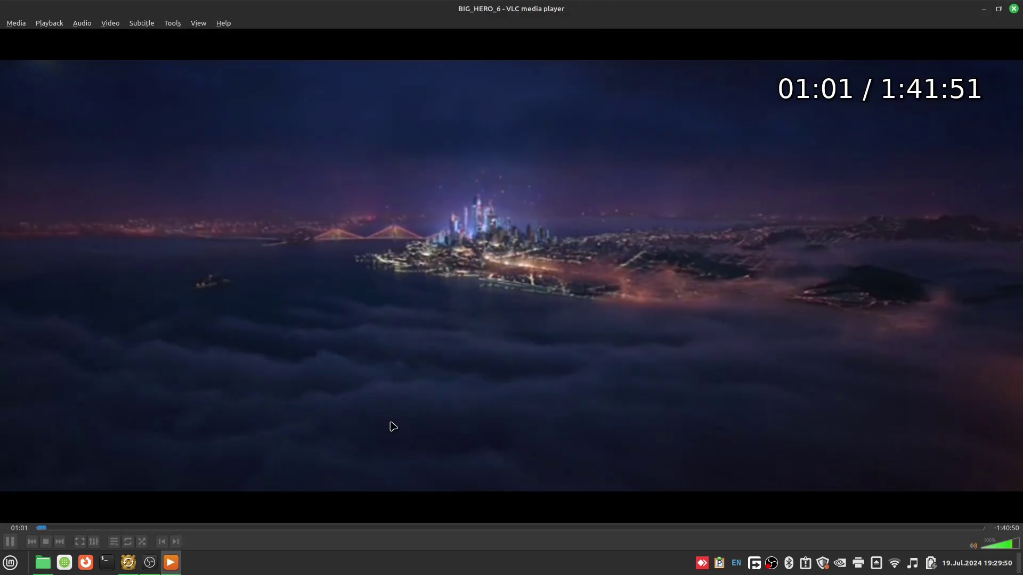
{"action": "key", "text": "space"}
{"action": "key", "text": "Right"}
{"action": "key", "text": "Right"}
{"action": "key", "text": "Right"}
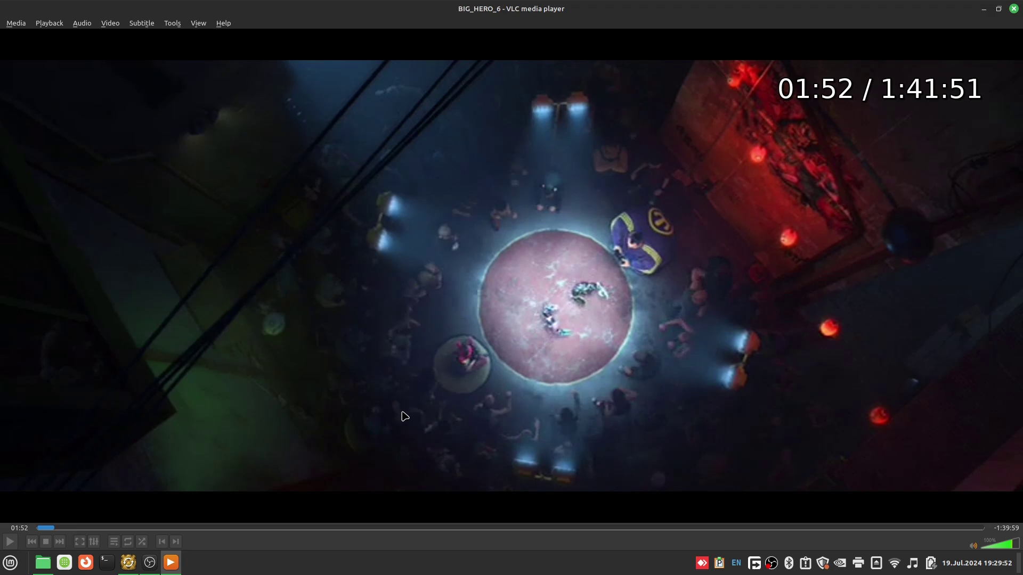
{"action": "key", "text": "space"}
{"action": "key", "text": "Right"}
{"action": "key", "text": "Right"}
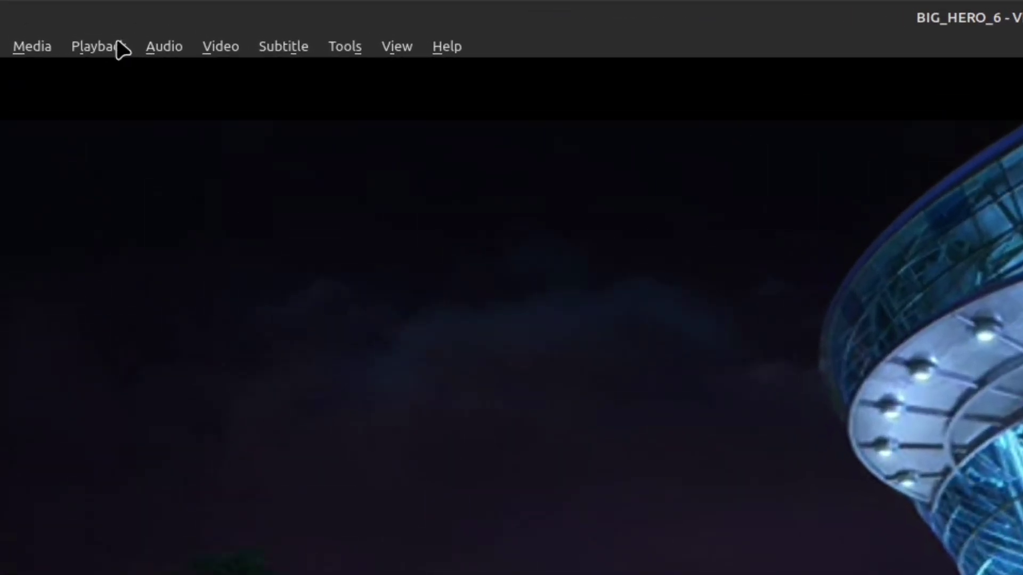
Jump to a later chapter via Playback > Chapter, then show the Audio Track list
{"action": "left_click", "coordinate": [58, 23]}
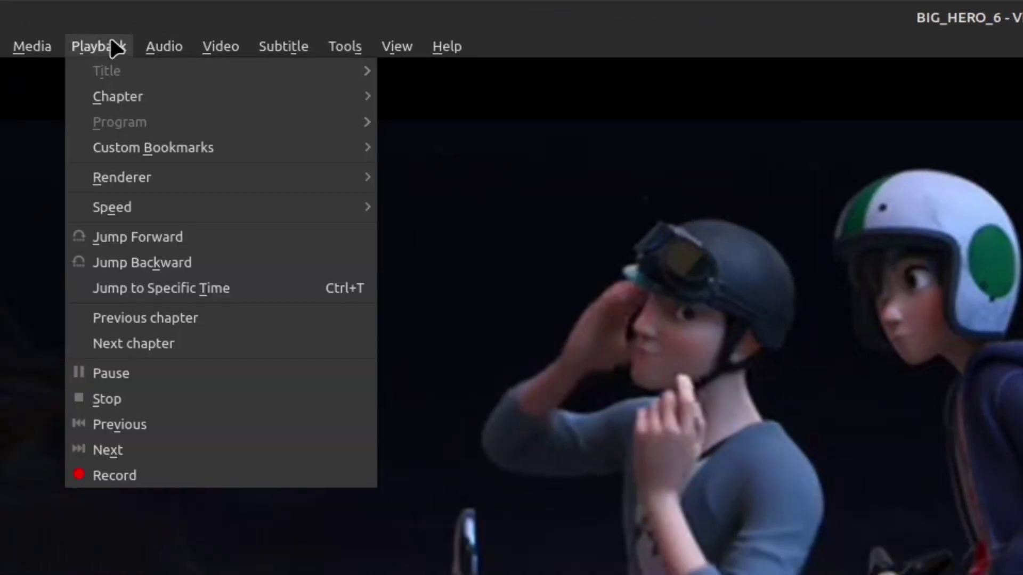
{"action": "mouse_move", "coordinate": [119, 95]}
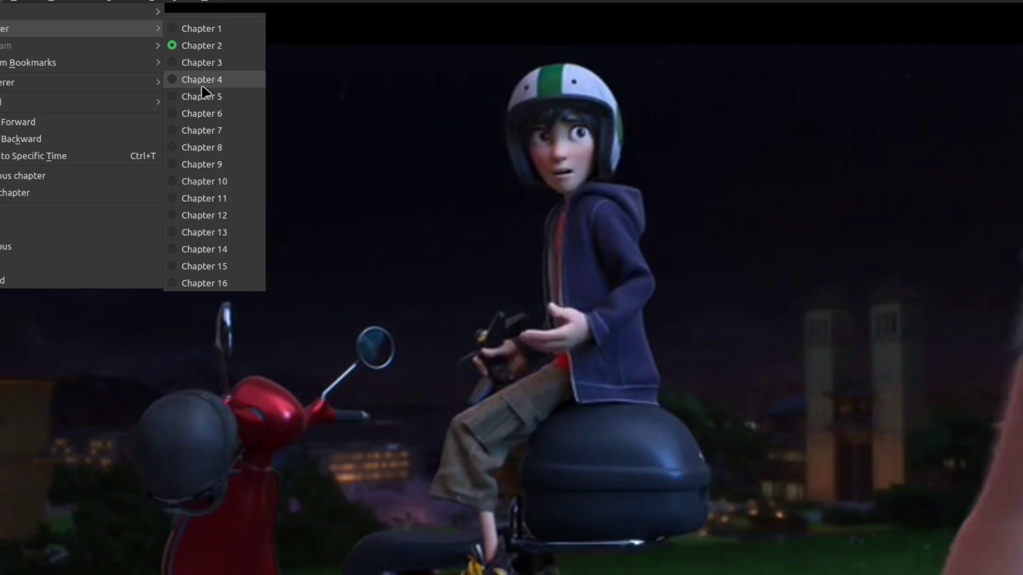
{"action": "left_click", "coordinate": [421, 159]}
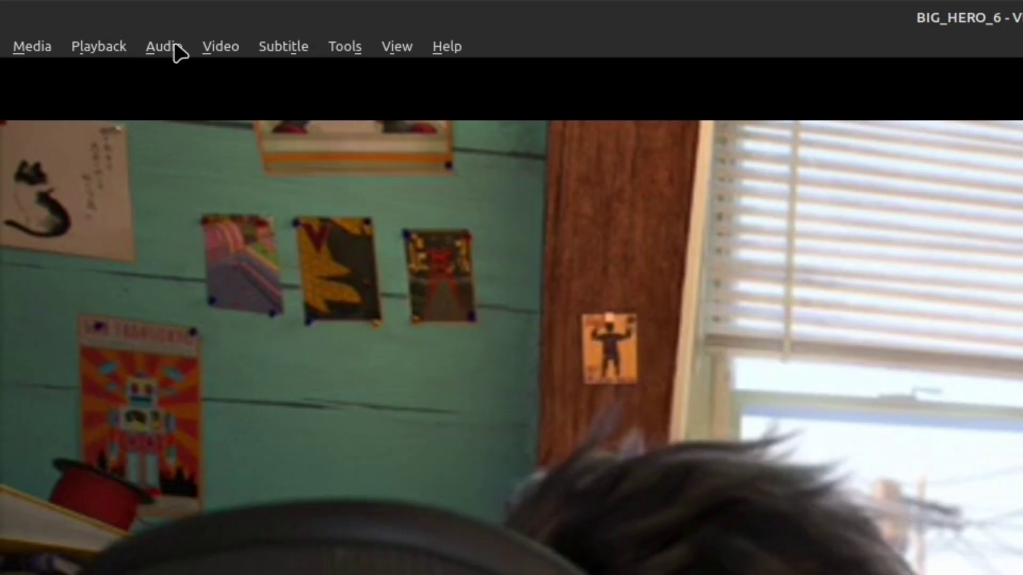
{"action": "left_click", "coordinate": [176, 49]}
{"action": "mouse_move", "coordinate": [224, 73]}
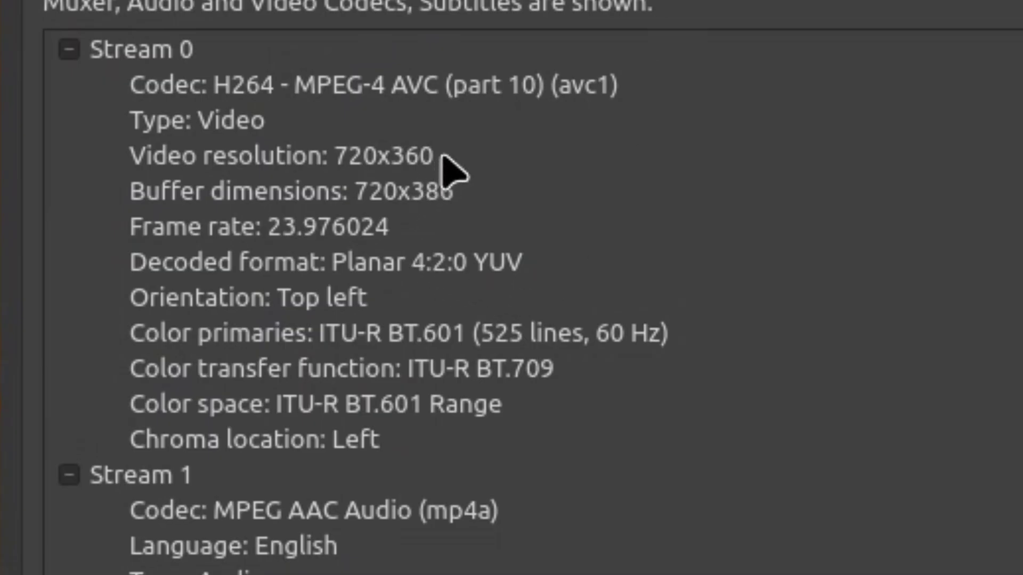
Confirm the codec information shows 720x360 resolution at 23.976 fps
{"action": "left_click", "coordinate": [448, 156]}
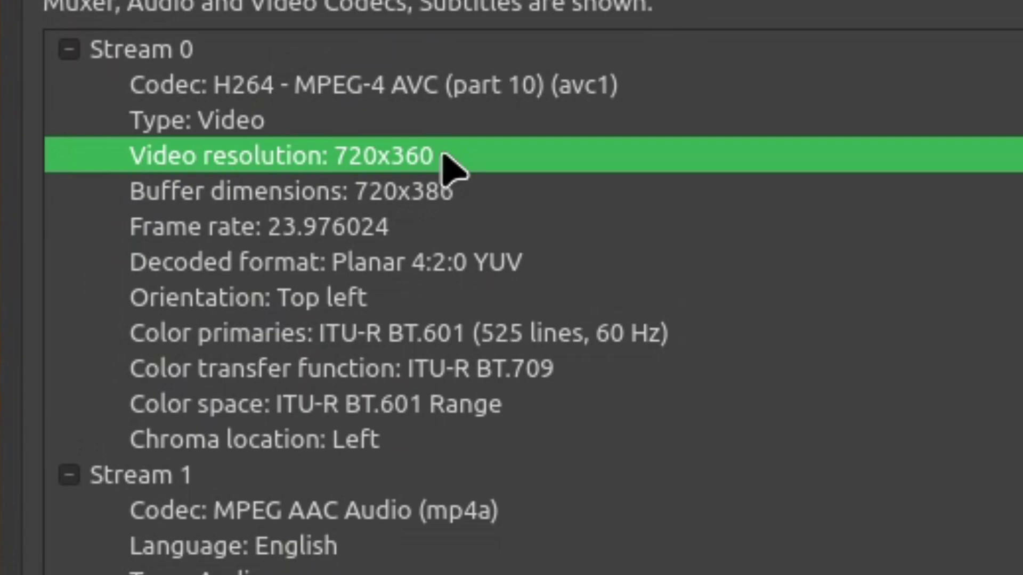
{"action": "left_click", "coordinate": [367, 241]}
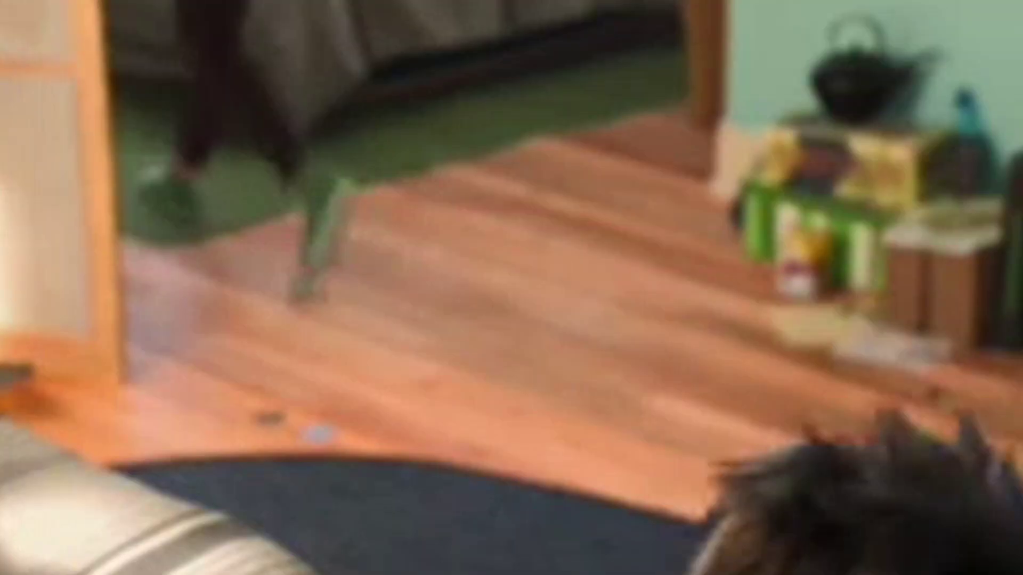
{"action": "left_click", "coordinate": [101, 46]}
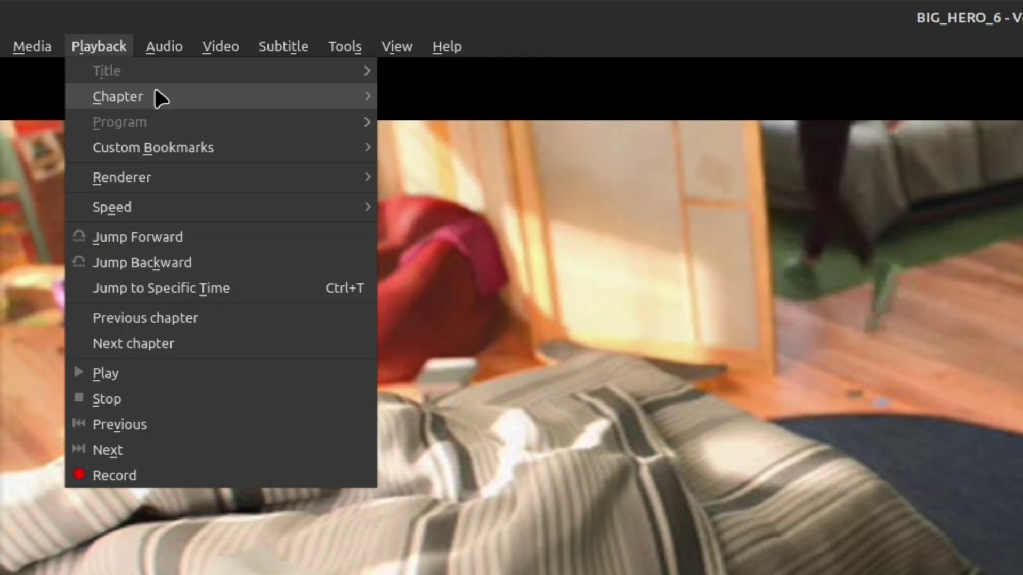
Choose the English closed-caption subtitle track, then close VLC
{"action": "mouse_move", "coordinate": [177, 47]}
{"action": "mouse_move", "coordinate": [175, 77]}
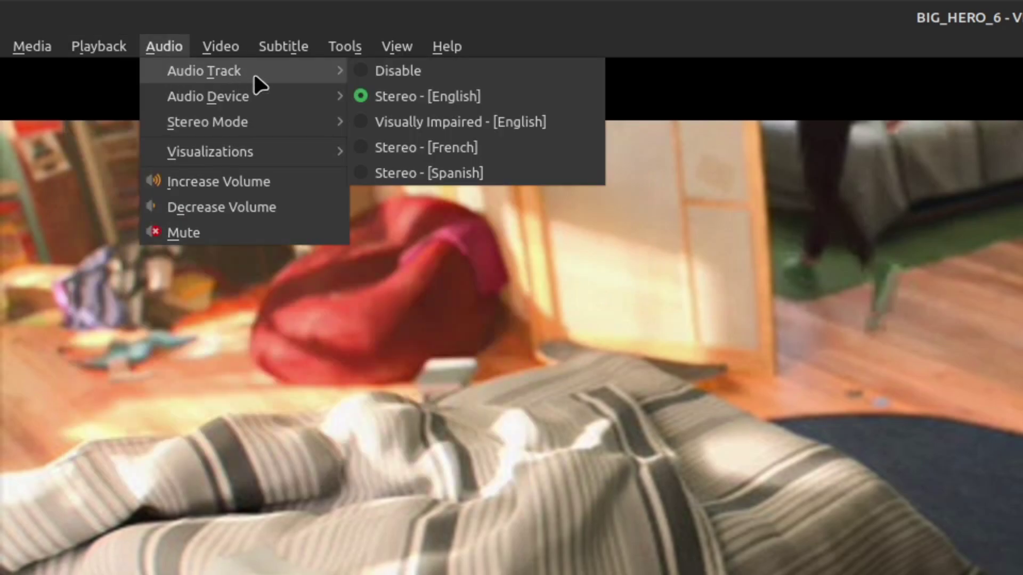
{"action": "mouse_move", "coordinate": [373, 96]}
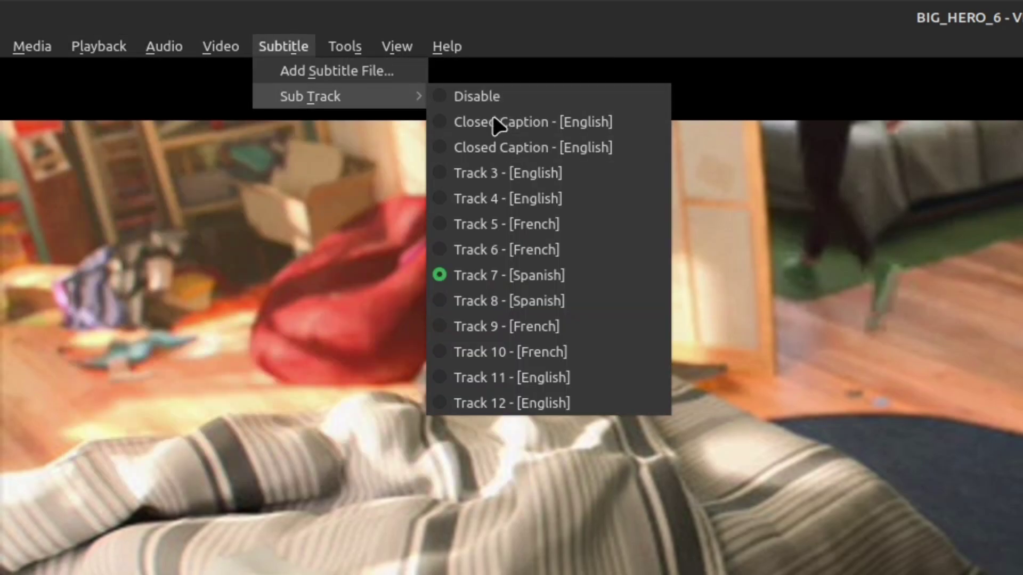
{"action": "left_click", "coordinate": [490, 121]}
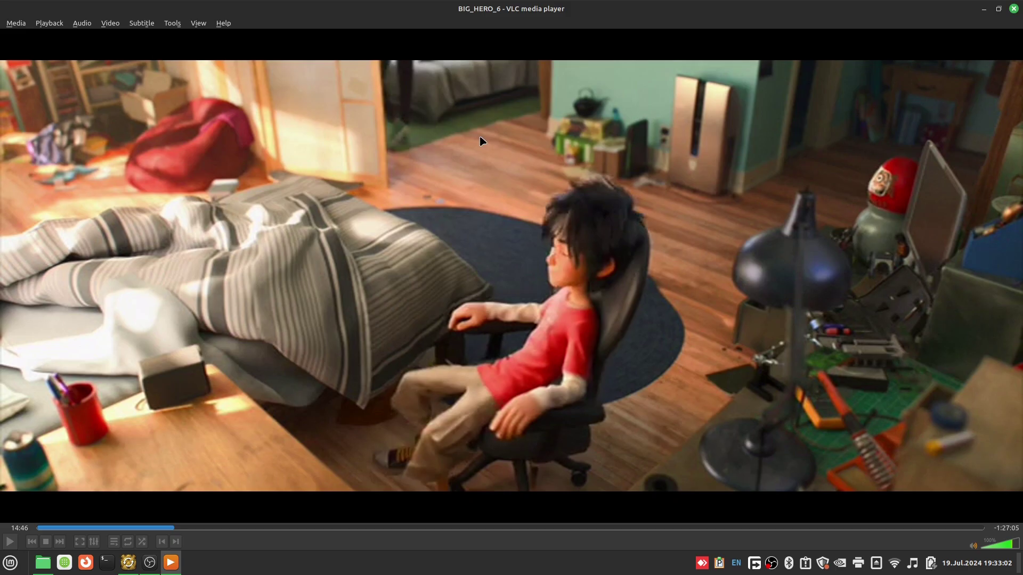
{"action": "left_click", "coordinate": [1014, 8]}
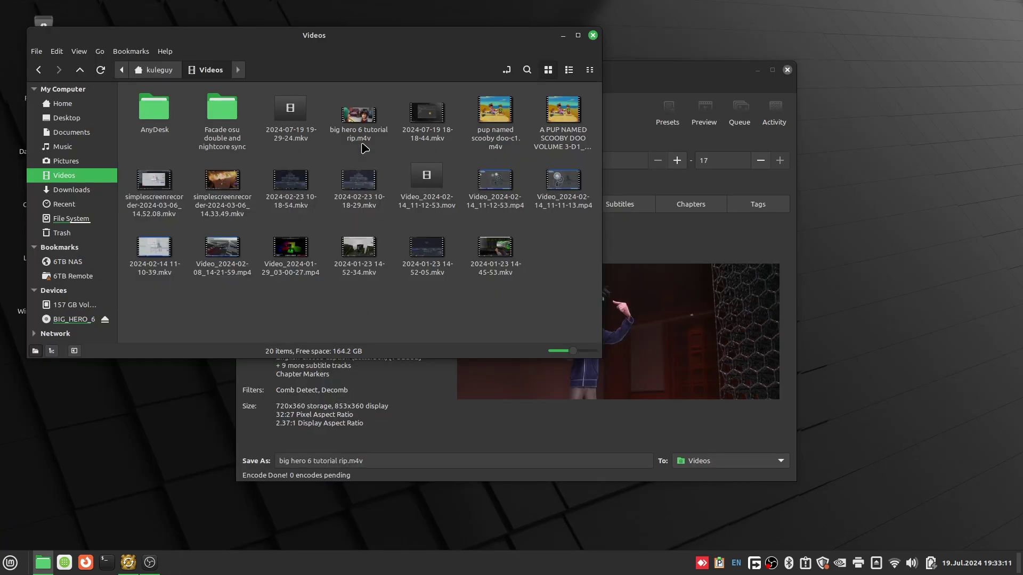
Select the finished .m4v rip in the file manager to confirm its 1.2 GB size
{"action": "left_click", "coordinate": [368, 127]}
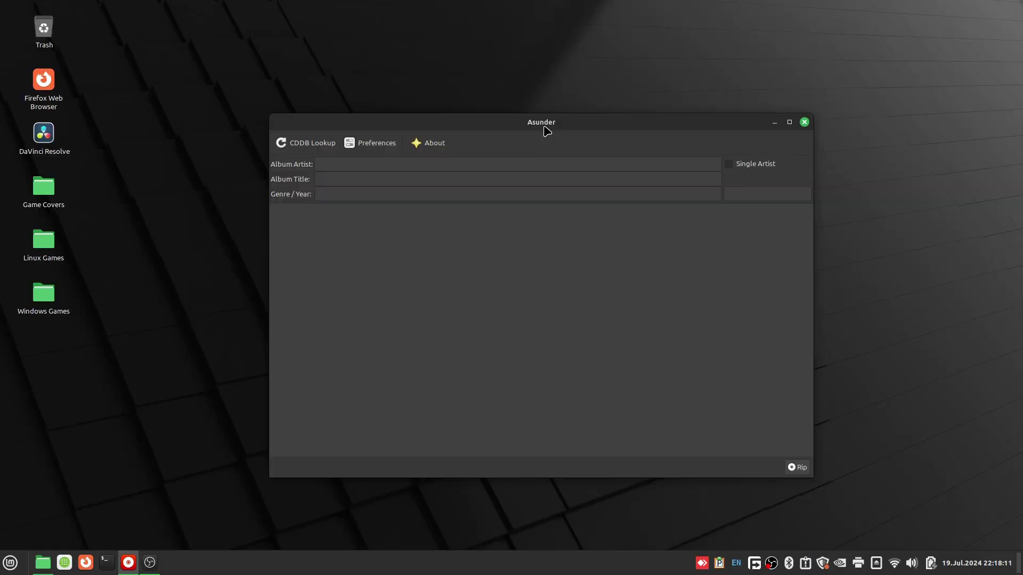
Launch Asunder CD Ripper and cancel the audio CD auto-launch prompt
{"action": "key", "text": "super"}
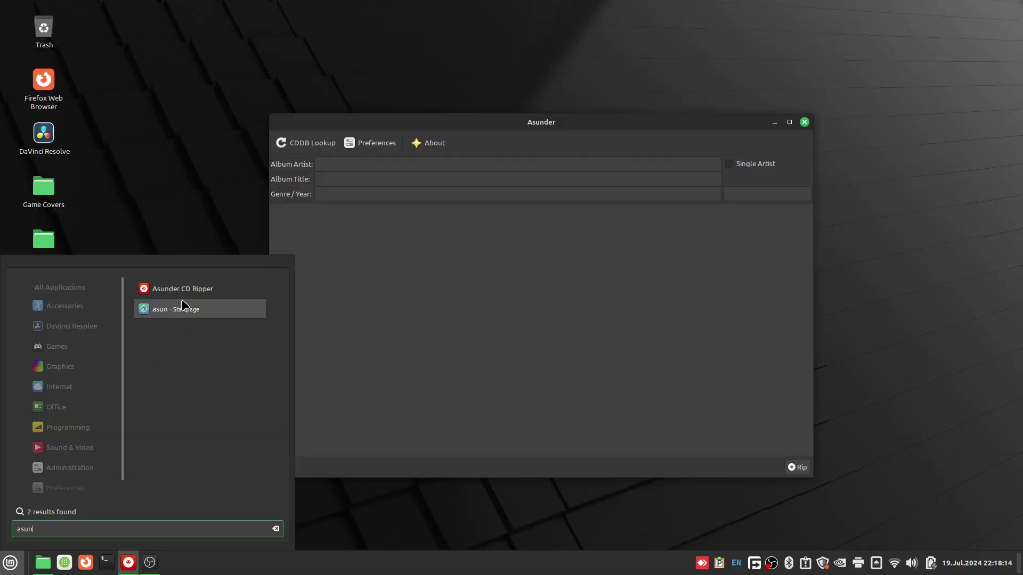
{"action": "left_click", "coordinate": [541, 259]}
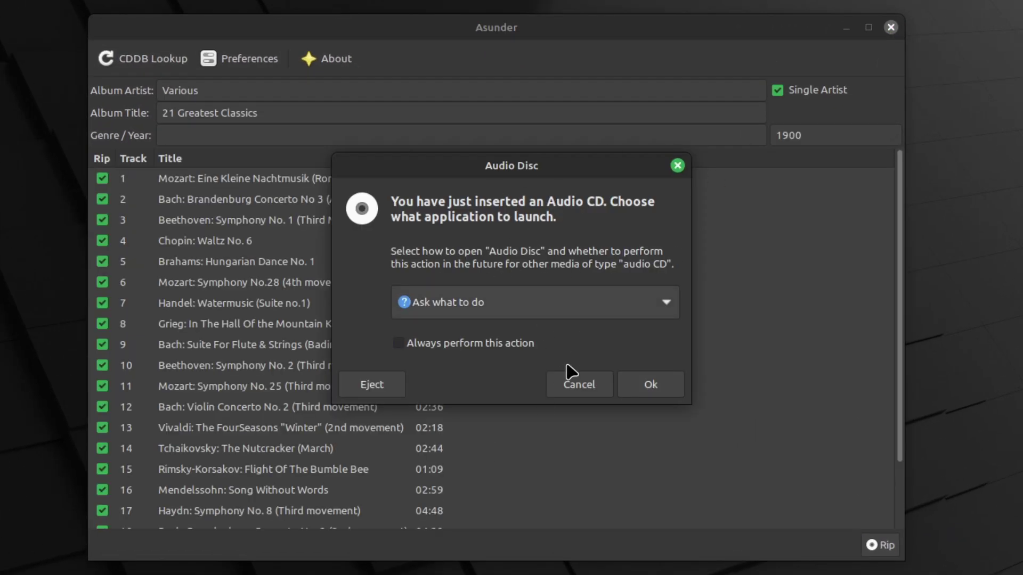
{"action": "left_click", "coordinate": [562, 387]}
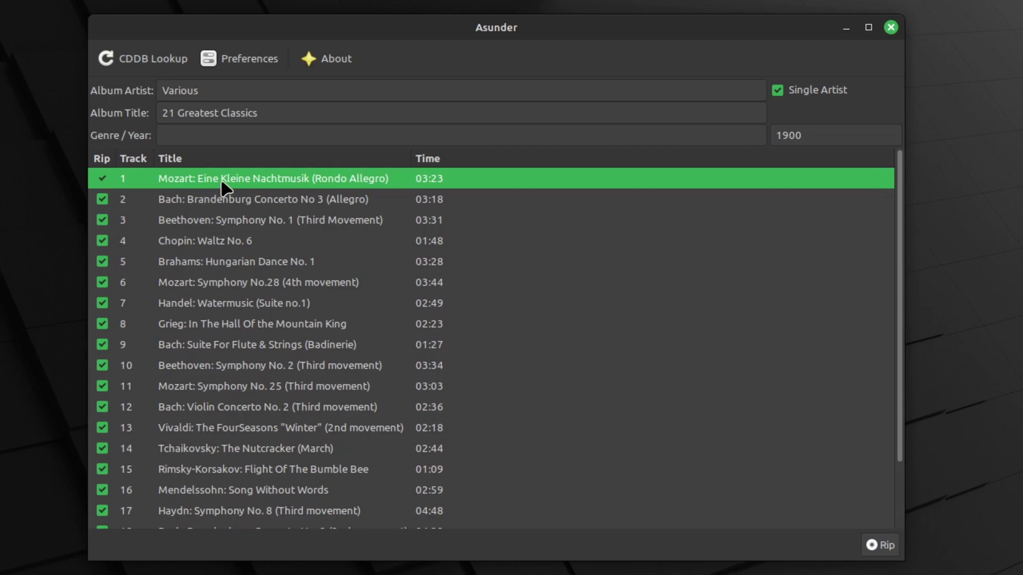
Look through tracks 1–4 of 21 Greatest Classics and select the empty Genre field
{"action": "left_click", "coordinate": [210, 207]}
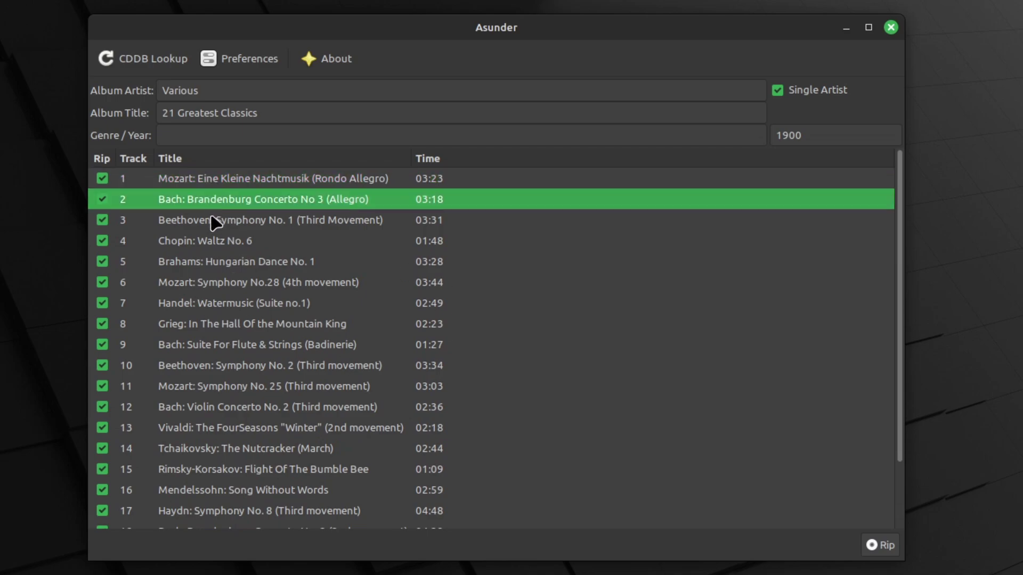
{"action": "left_click", "coordinate": [212, 224]}
{"action": "left_click", "coordinate": [216, 243]}
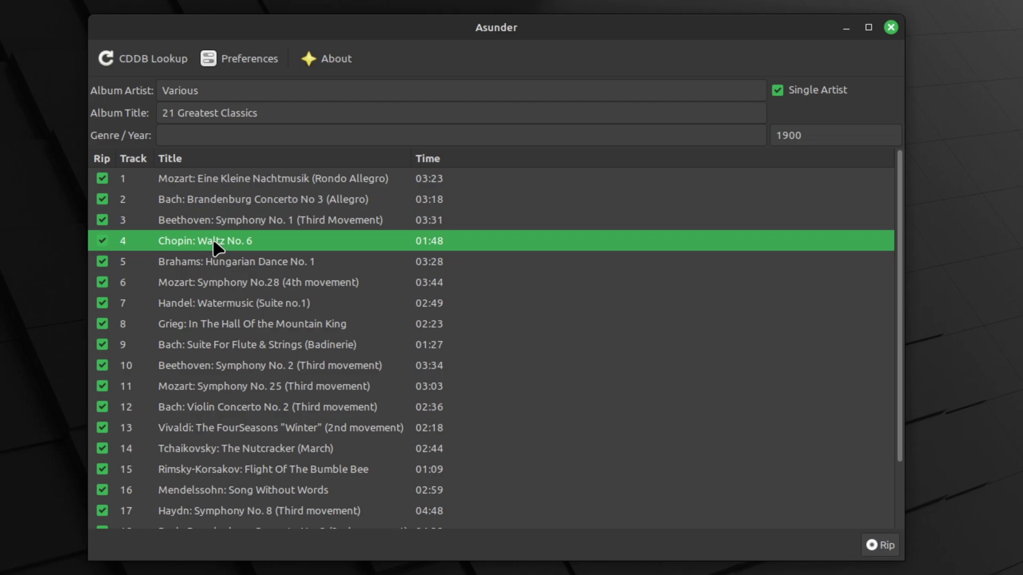
{"action": "left_click", "coordinate": [236, 184]}
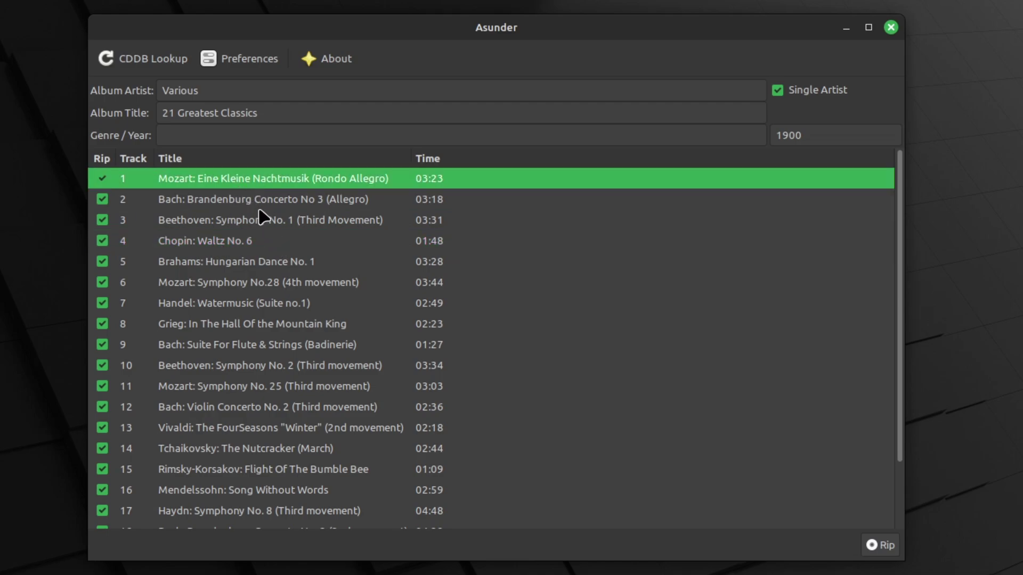
{"action": "left_click", "coordinate": [287, 135]}
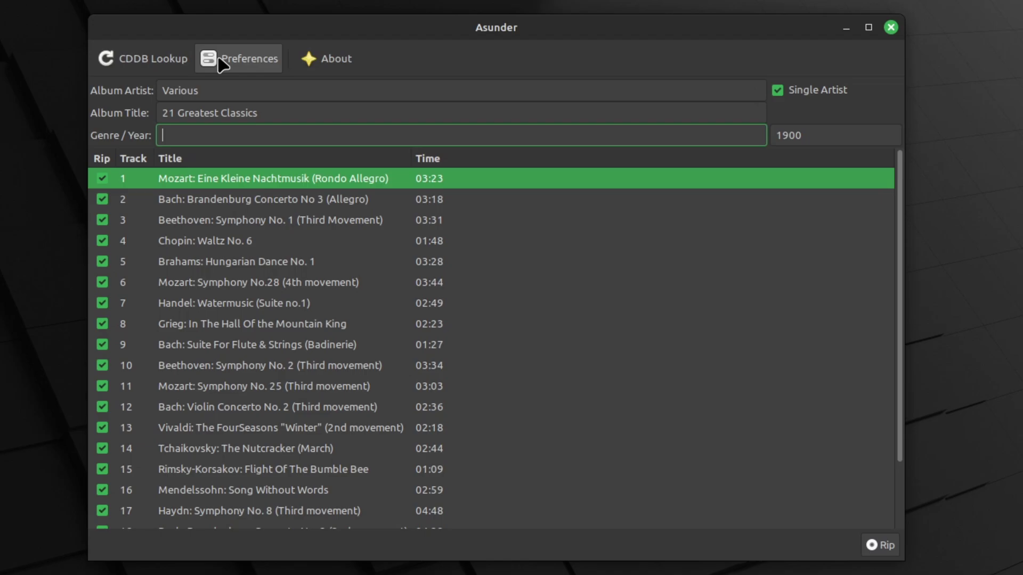
Open Asunder's Preferences, leaving M3U playlist creation off
{"action": "left_click", "coordinate": [238, 73]}
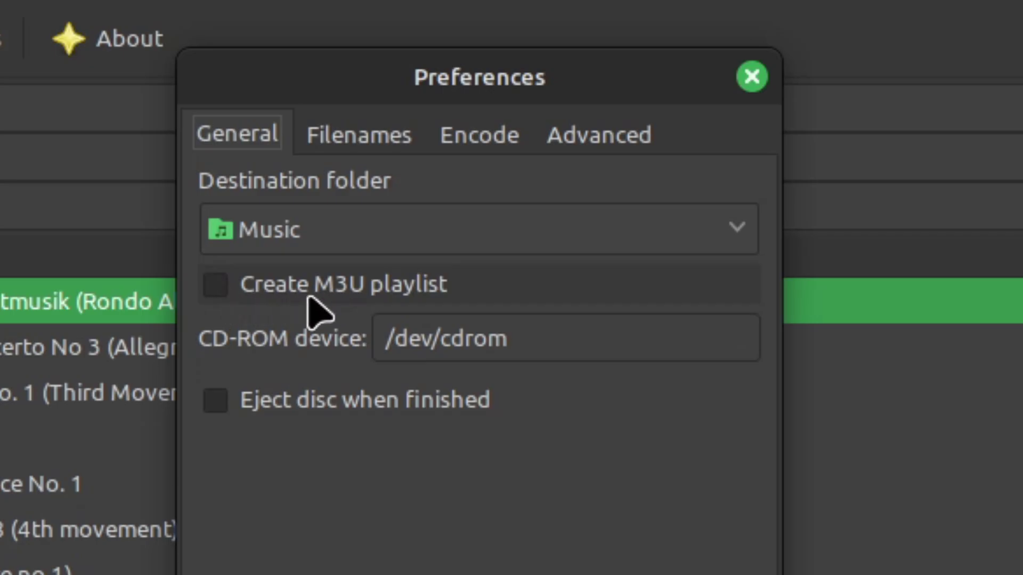
{"action": "left_click", "coordinate": [367, 298]}
{"action": "left_click", "coordinate": [437, 285]}
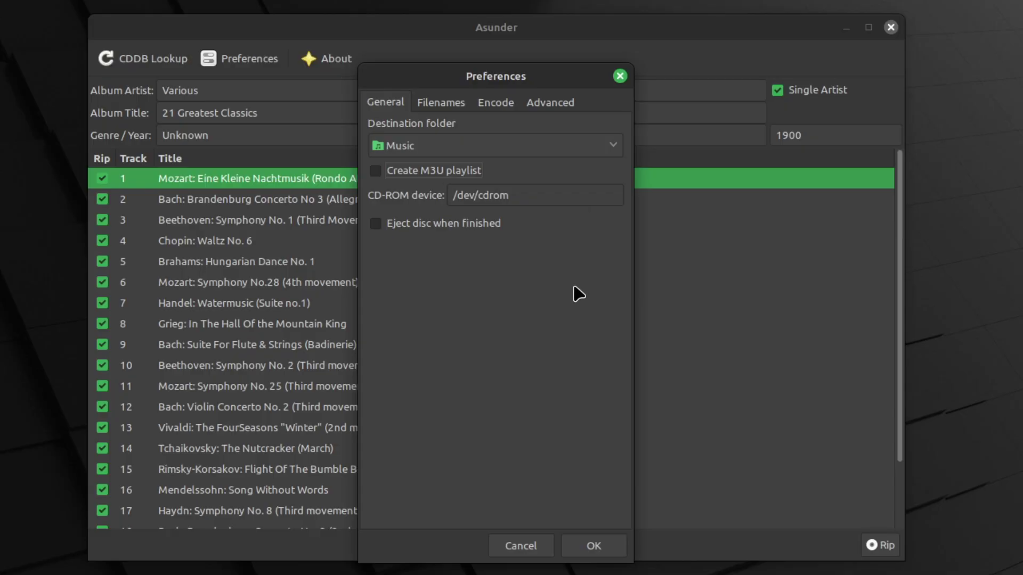
On the Encode tab, keep MP3 (VBR, 190Kbps) as the only format with OGG Vorbis off
{"action": "left_click", "coordinate": [437, 107]}
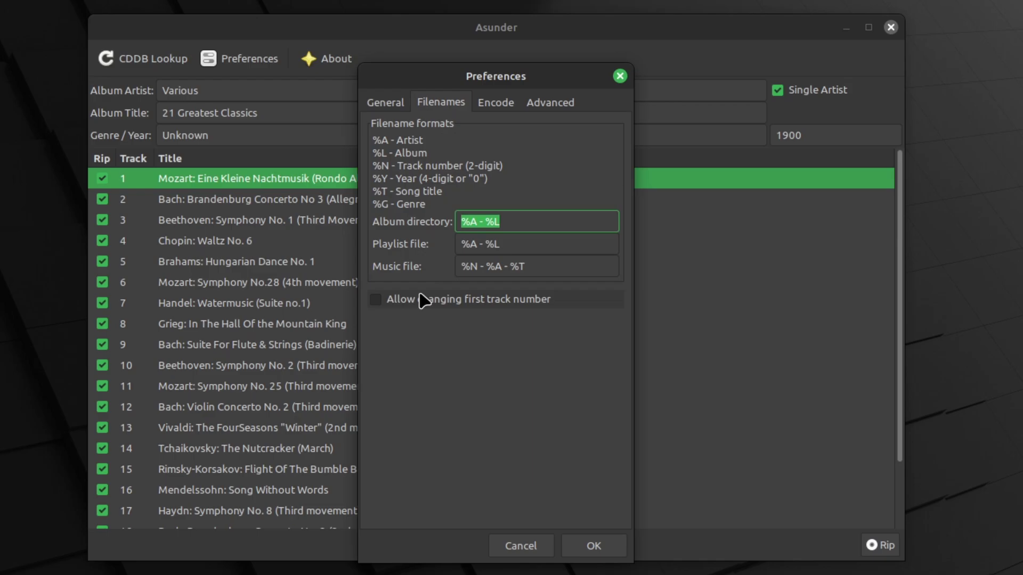
{"action": "left_click", "coordinate": [485, 103]}
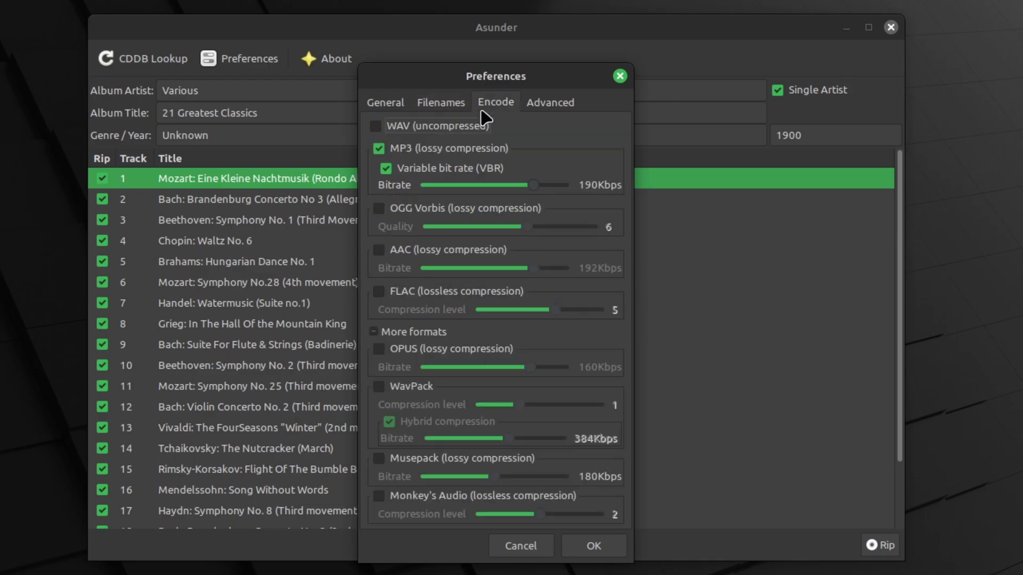
{"action": "left_click", "coordinate": [464, 152]}
{"action": "left_click", "coordinate": [464, 208]}
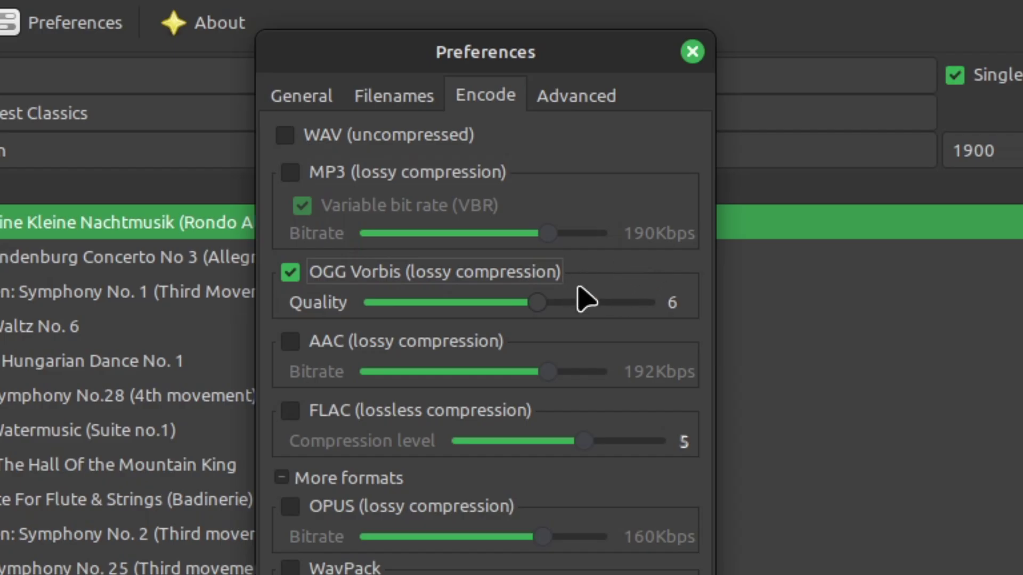
{"action": "left_click", "coordinate": [438, 273]}
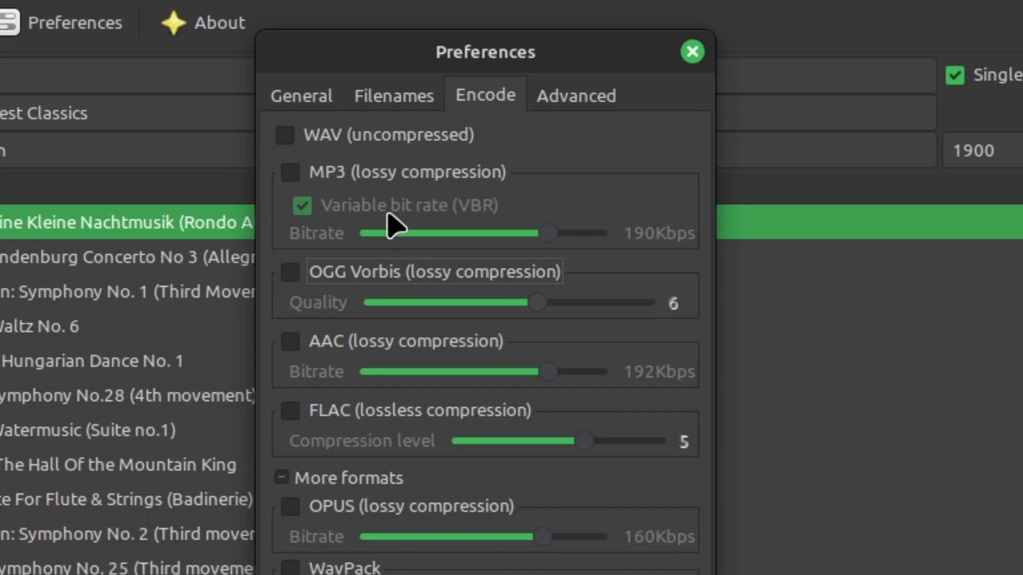
{"action": "left_click", "coordinate": [306, 179]}
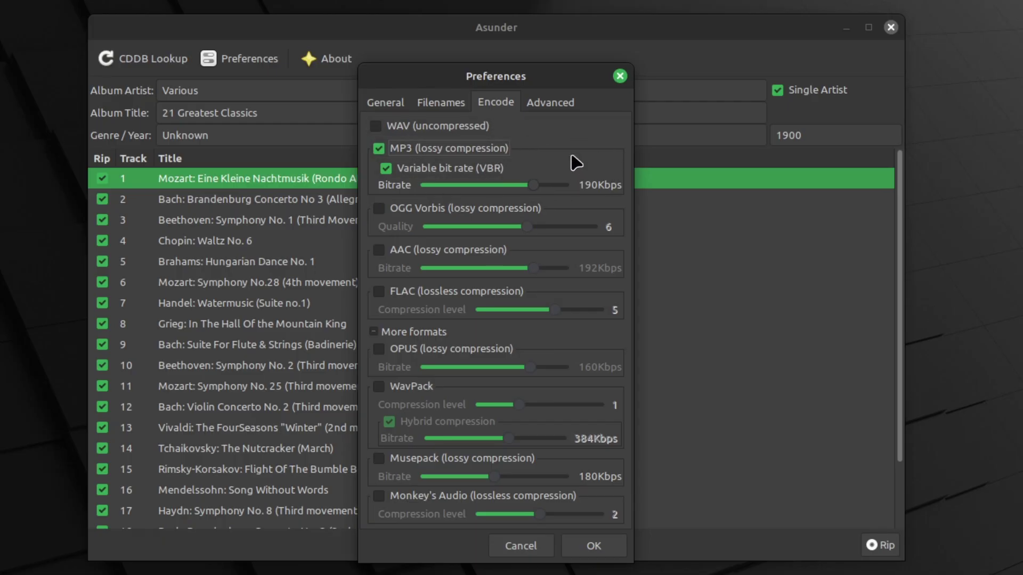
Run 'sudo apt install lame' in a terminal; lame 3.100-3build2 is already the newest version
{"action": "key", "text": "ctrl+alt+t"}
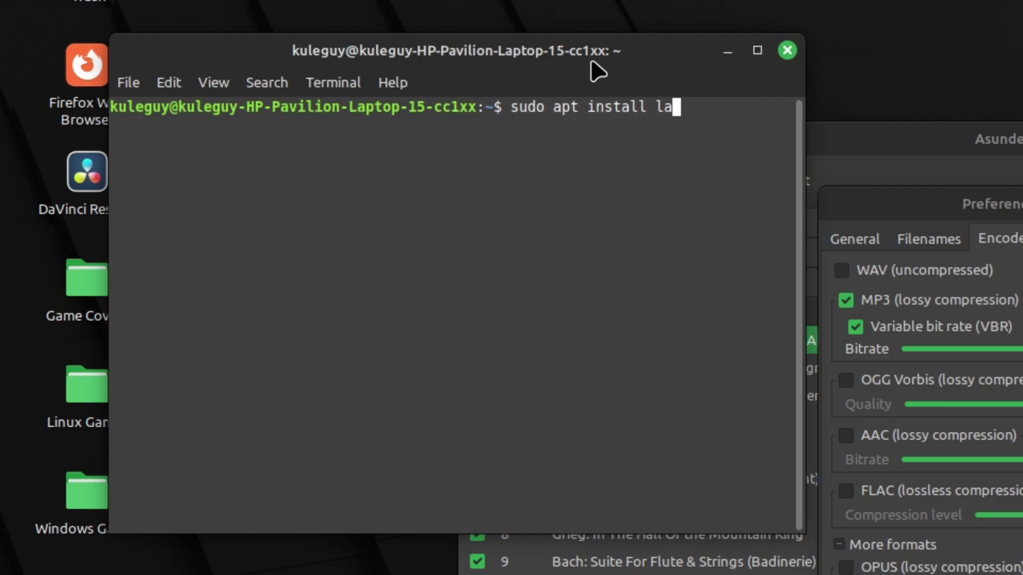
{"action": "key", "text": "Return"}
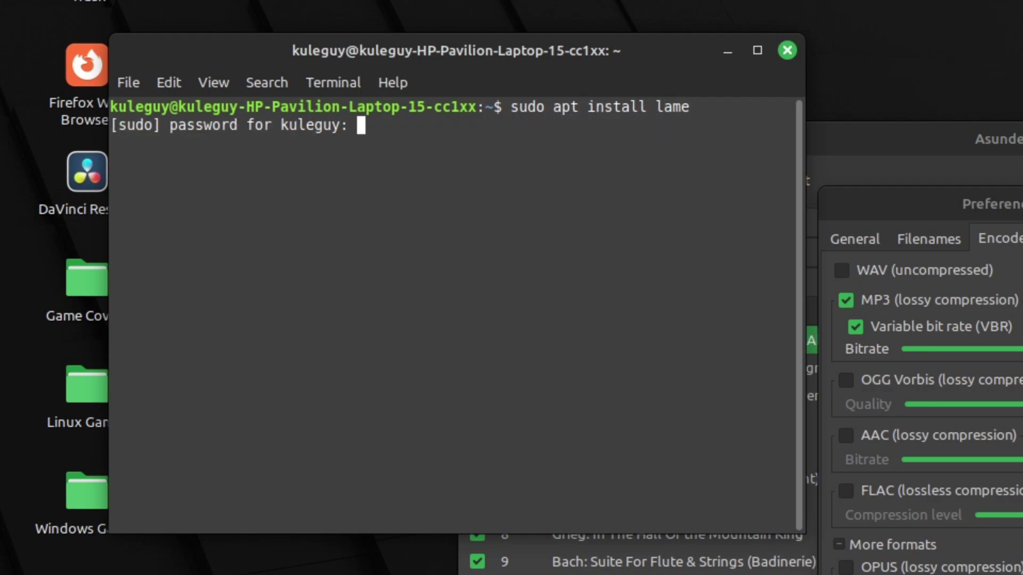
{"action": "key", "text": "Return"}
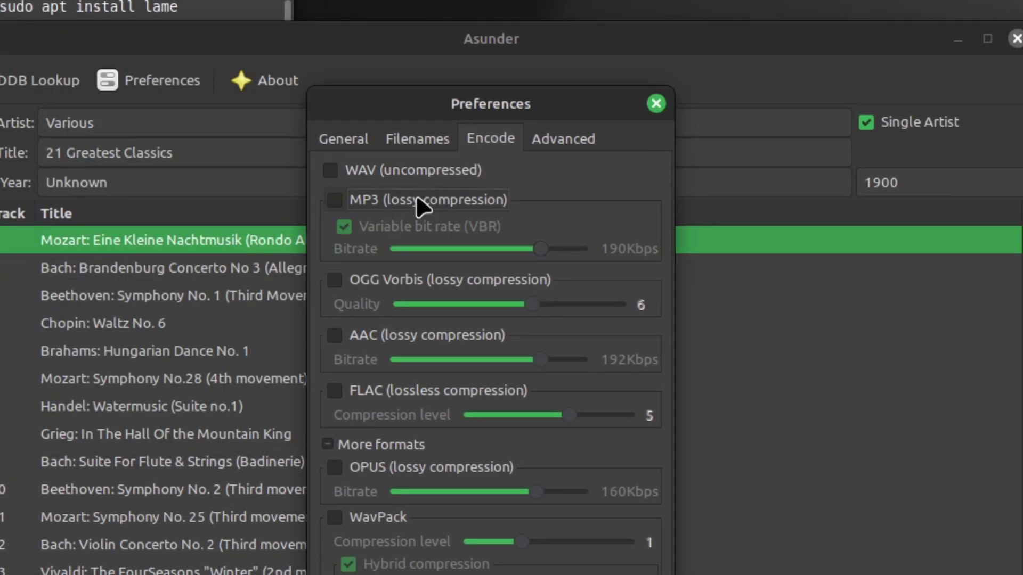
{"action": "left_click", "coordinate": [418, 206]}
{"action": "left_click_drag", "start_coordinate": [544, 185], "coordinate": [532, 192]}
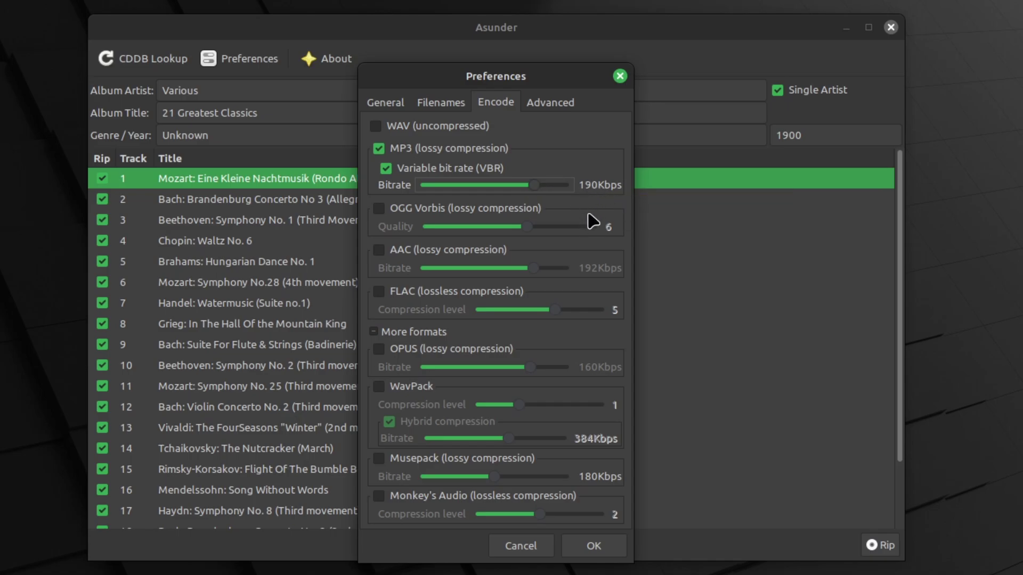
Review the Advanced, Encode and General tabs, keeping Music as the destination folder for the 21-track rip
{"action": "left_click", "coordinate": [552, 103]}
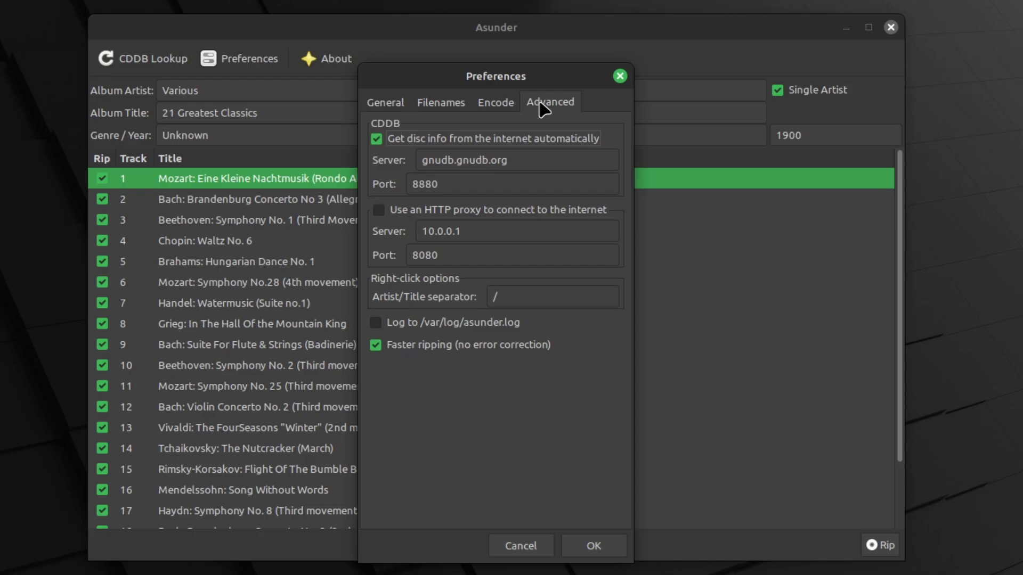
{"action": "left_click", "coordinate": [510, 103]}
{"action": "left_click", "coordinate": [386, 105]}
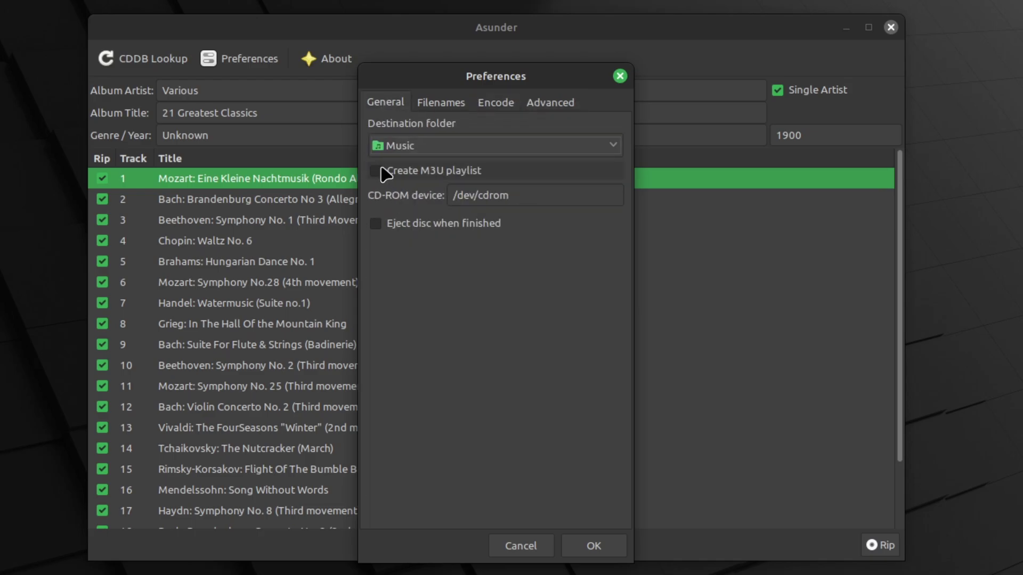
{"action": "left_click", "coordinate": [494, 105]}
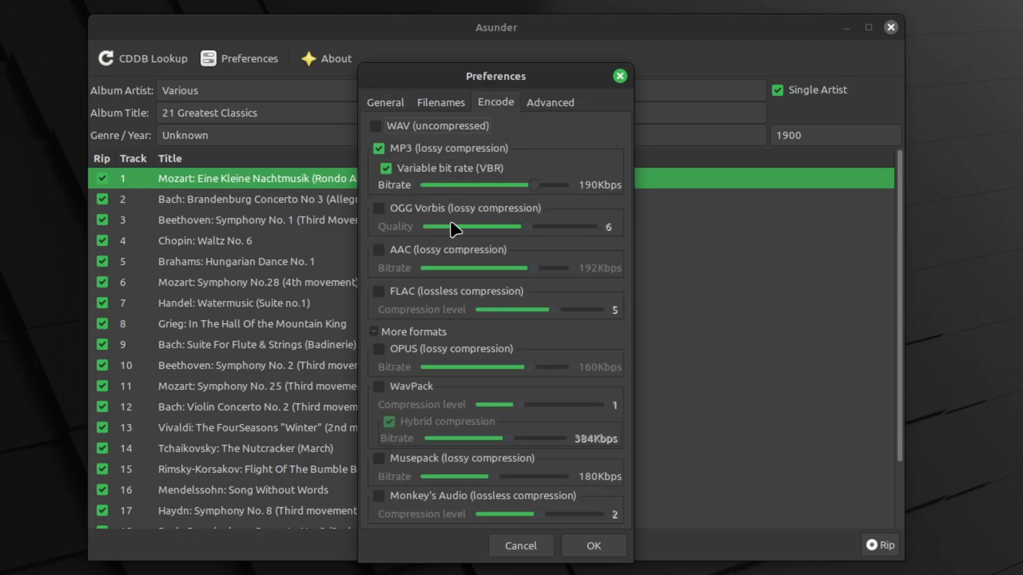
{"action": "left_click", "coordinate": [385, 102]}
{"action": "left_click", "coordinate": [450, 150]}
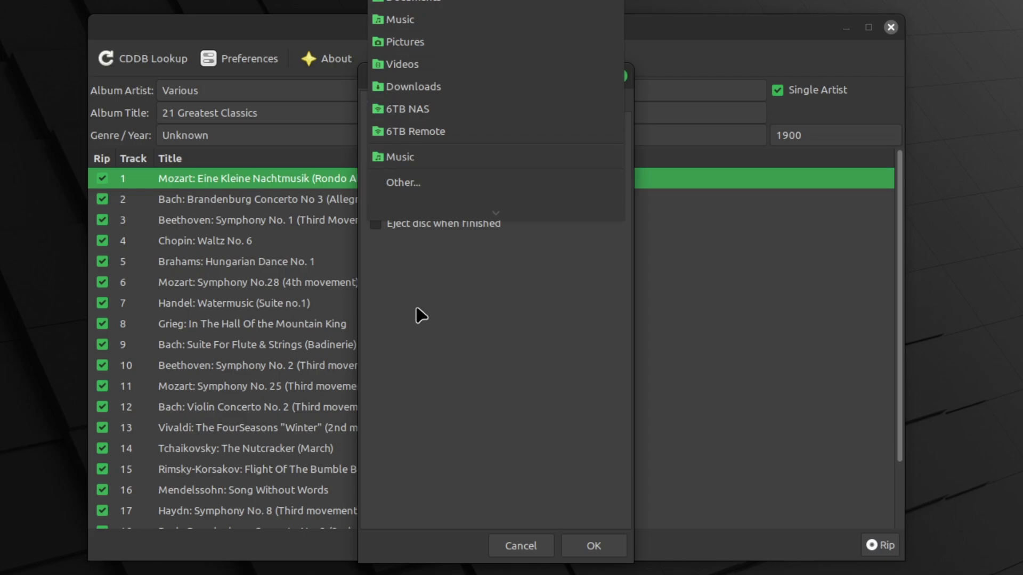
{"action": "left_click", "coordinate": [446, 343]}
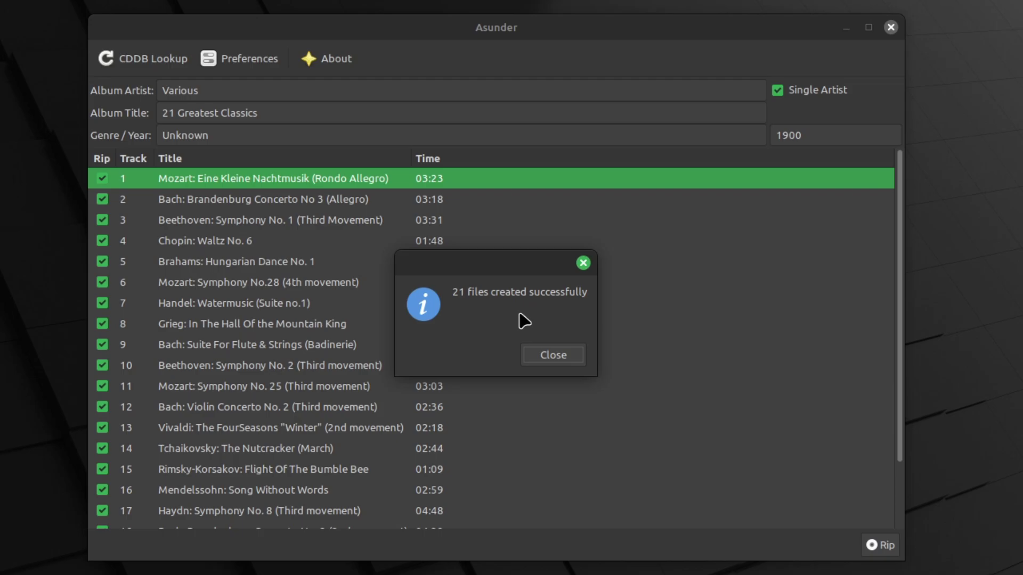
Dismiss the rip-complete message and open Music's 'Various - 21 Greatest Classics' folder of 21 MP3s
{"action": "left_click", "coordinate": [548, 355]}
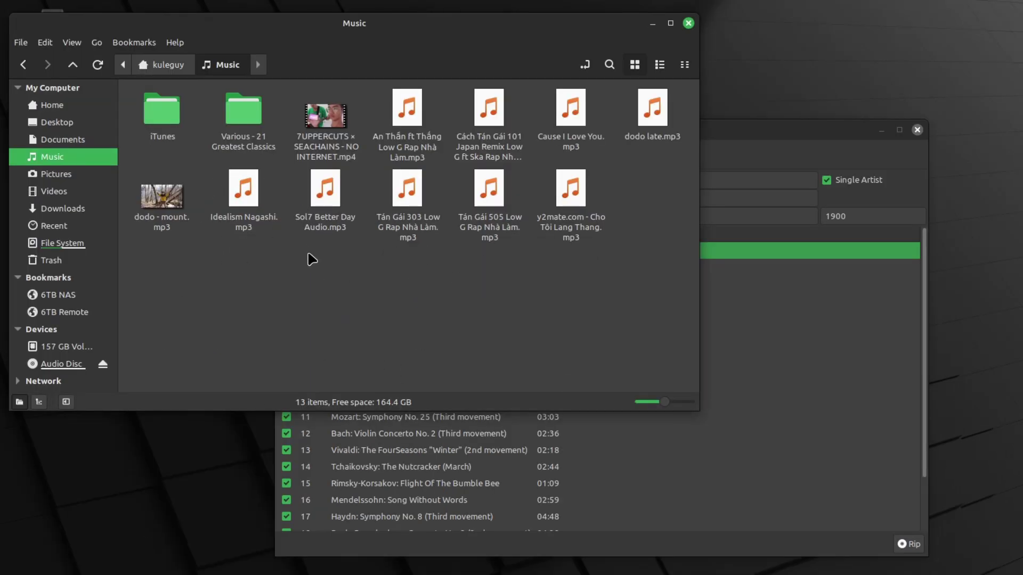
{"action": "left_click", "coordinate": [733, 136]}
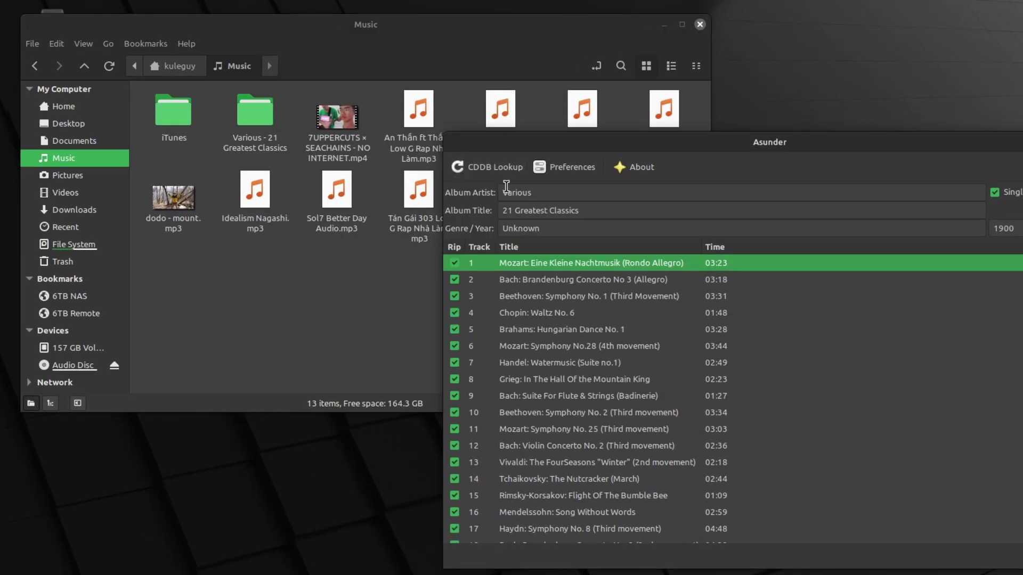
{"action": "double_click", "coordinate": [270, 134]}
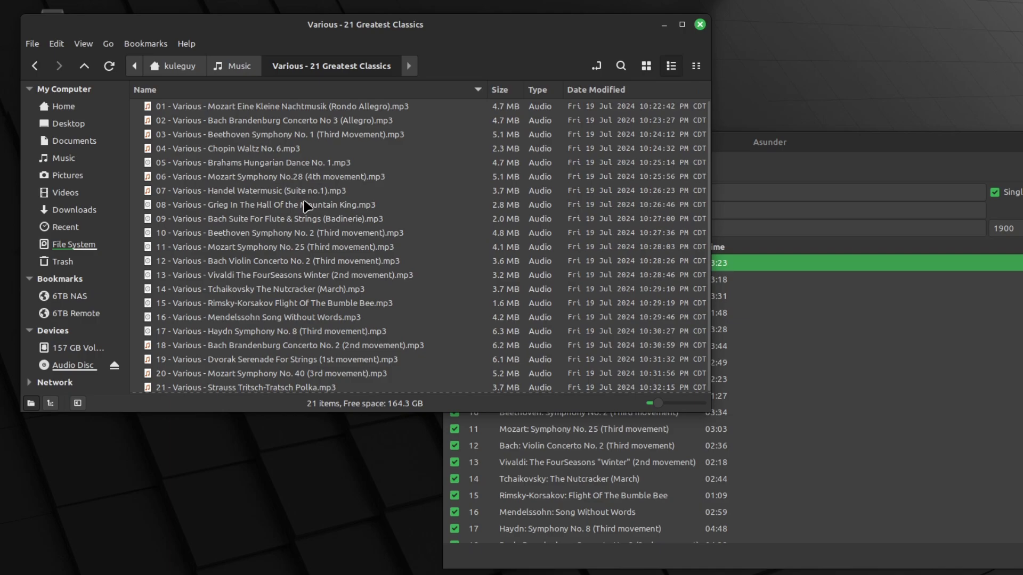
{"action": "scroll", "coordinate": [307, 213], "scroll_direction": "down", "scroll_amount": 1}
{"action": "scroll", "coordinate": [341, 224], "scroll_direction": "up", "scroll_amount": 1}
{"action": "double_click", "coordinate": [287, 147]}
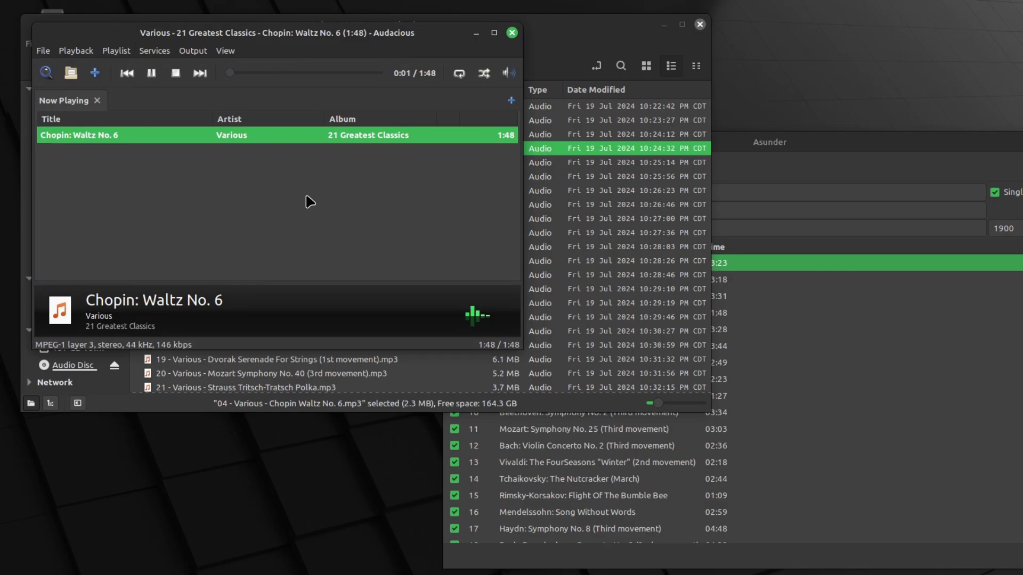
{"action": "left_click_drag", "start_coordinate": [255, 74], "coordinate": [326, 73]}
{"action": "left_click_drag", "start_coordinate": [365, 44], "coordinate": [445, 75]}
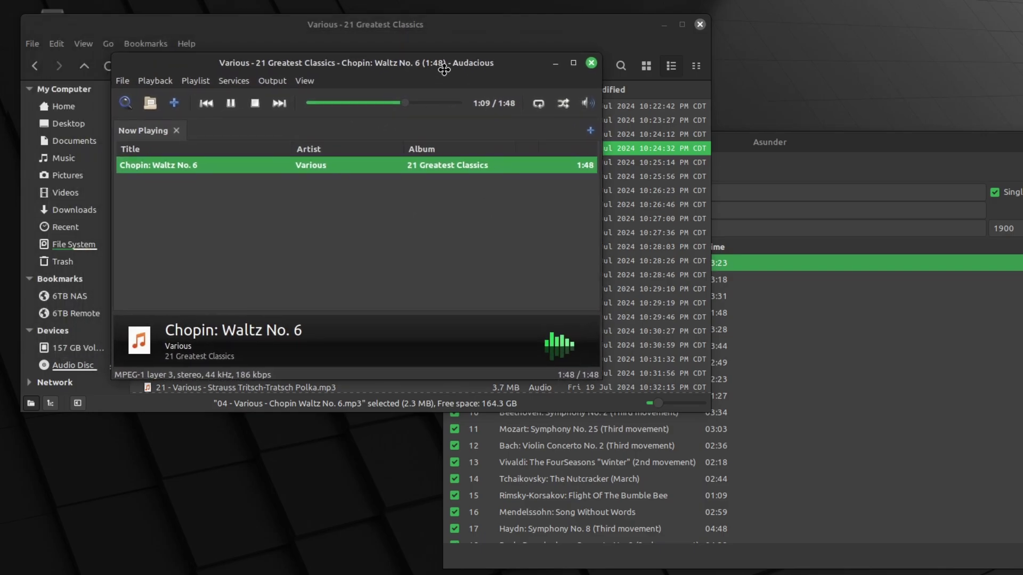
{"action": "left_click", "coordinate": [230, 103]}
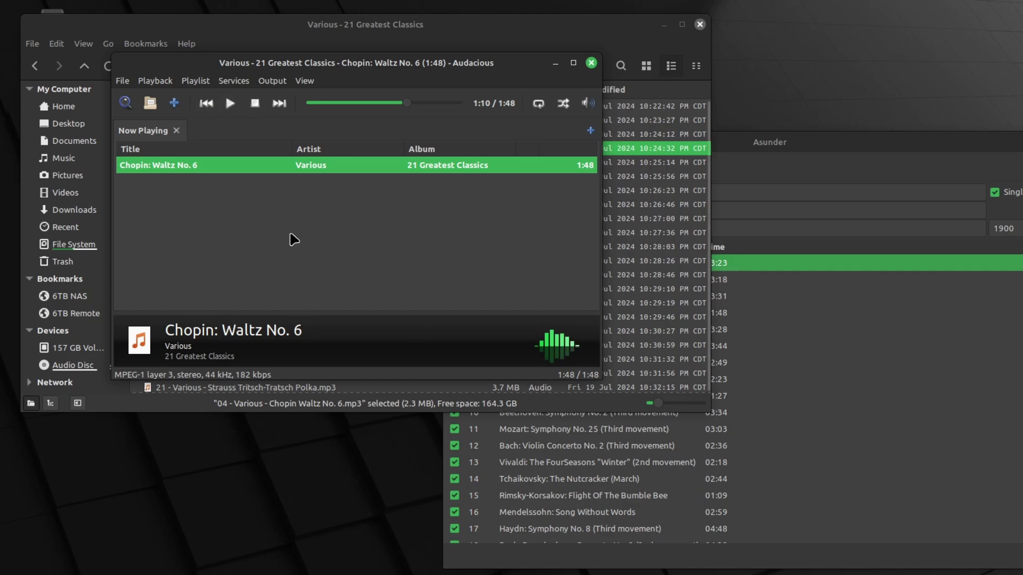
{"action": "key", "text": "Left"}
{"action": "mouse_move", "coordinate": [420, 169]}
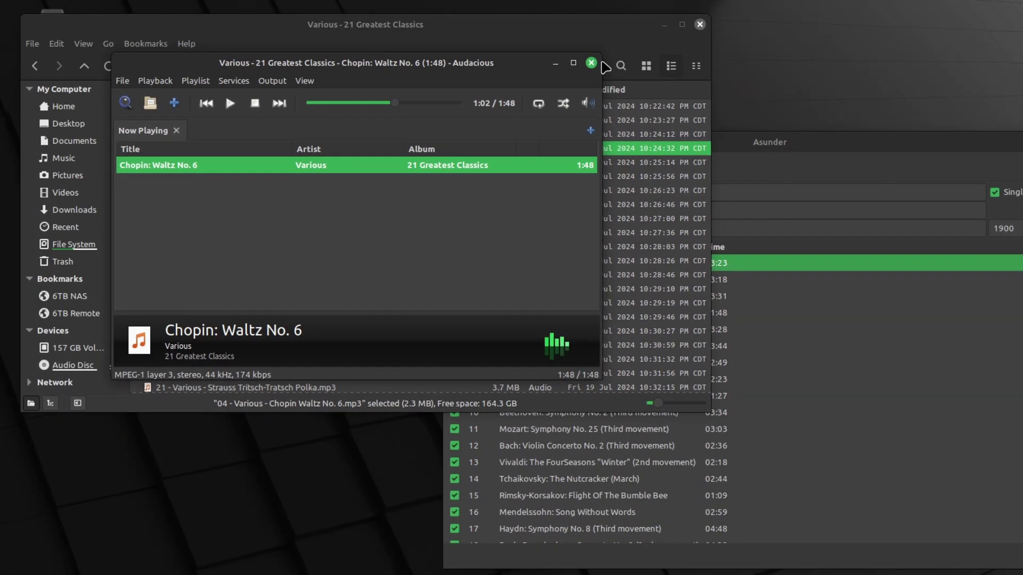
{"action": "double_click", "coordinate": [586, 120]}
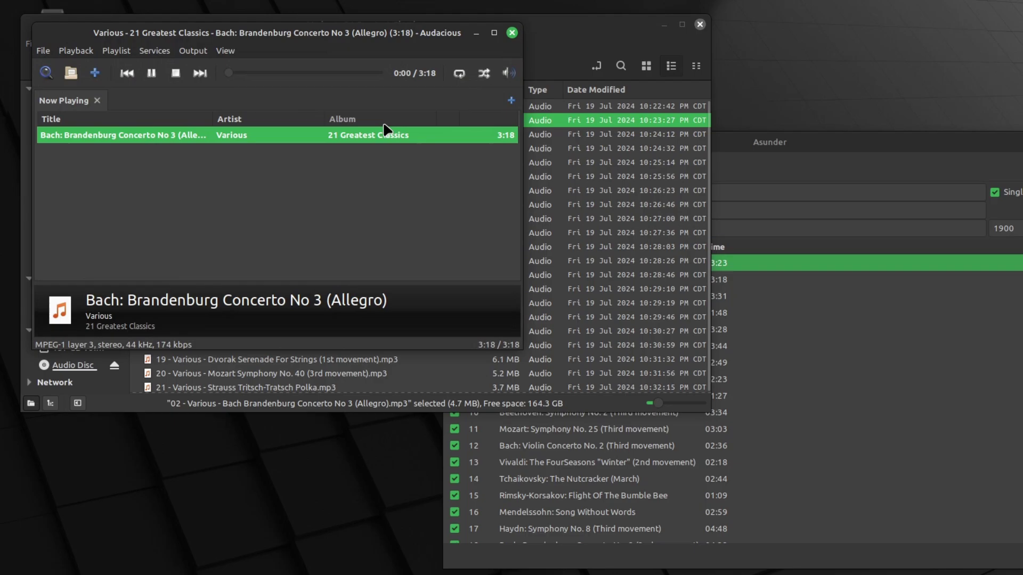
{"action": "left_click_drag", "start_coordinate": [262, 73], "coordinate": [489, 102]}
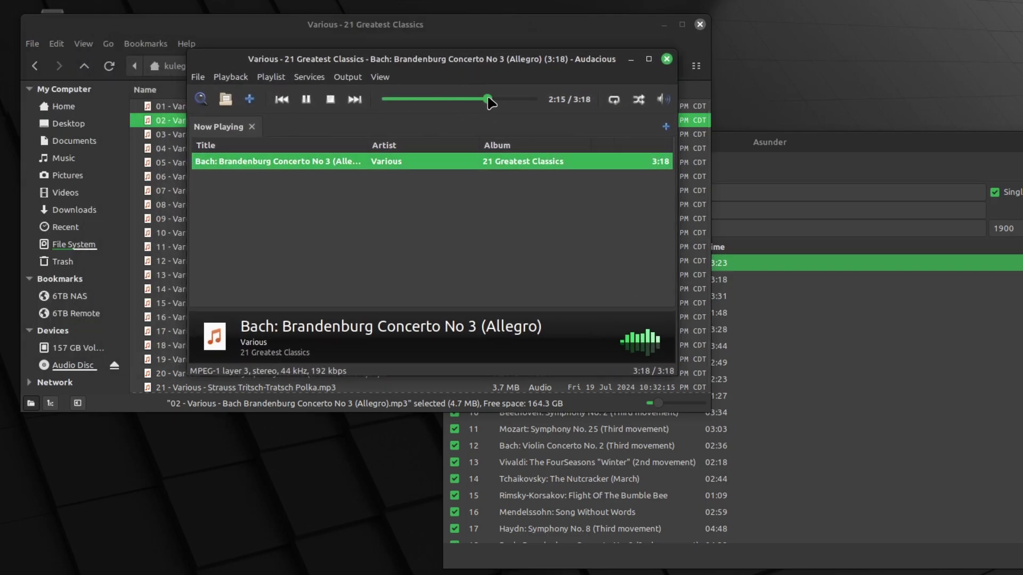
{"action": "key", "text": "ctrl+comma"}
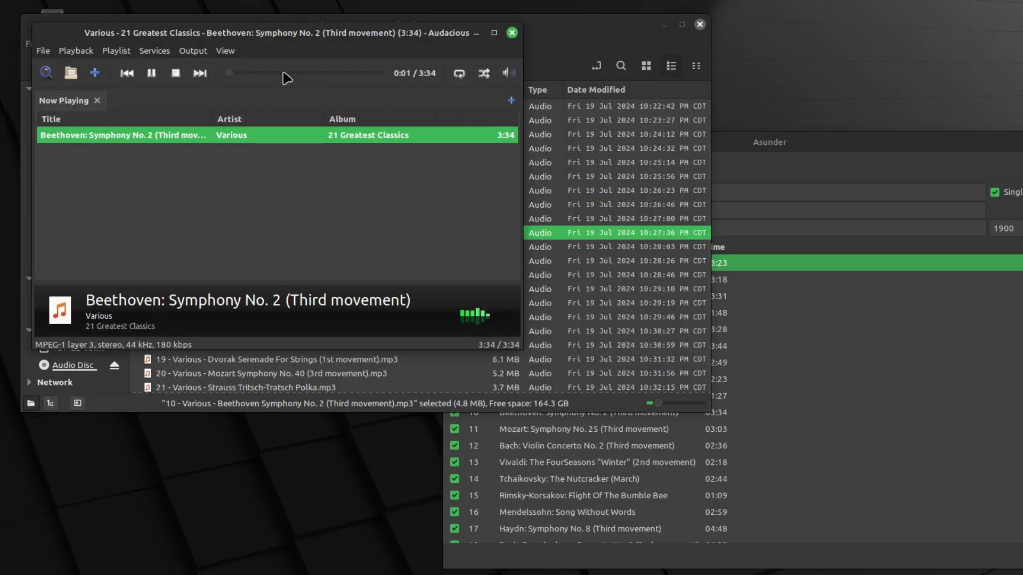
{"action": "left_click_drag", "start_coordinate": [316, 40], "coordinate": [397, 65]}
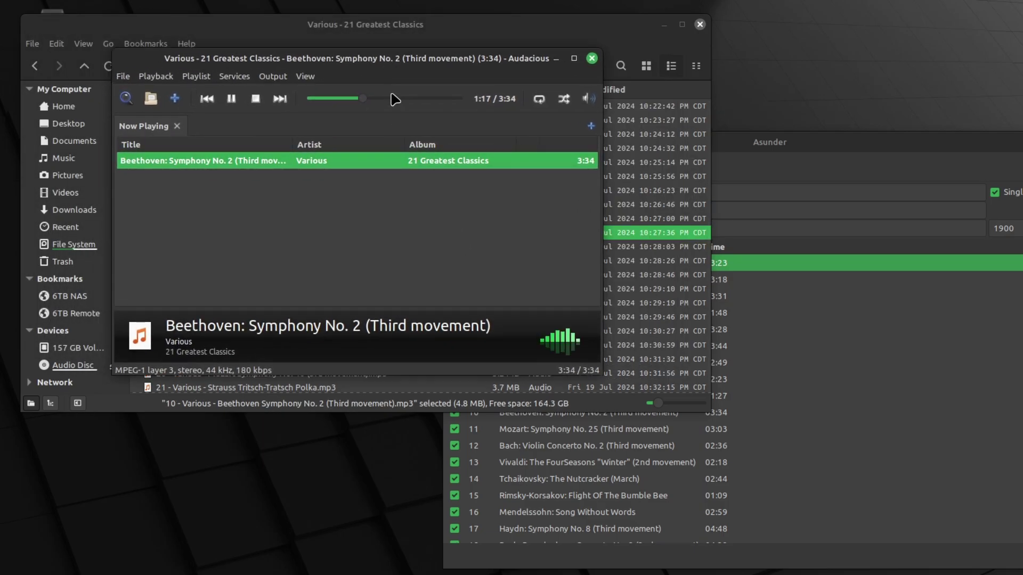
{"action": "left_click", "coordinate": [403, 98]}
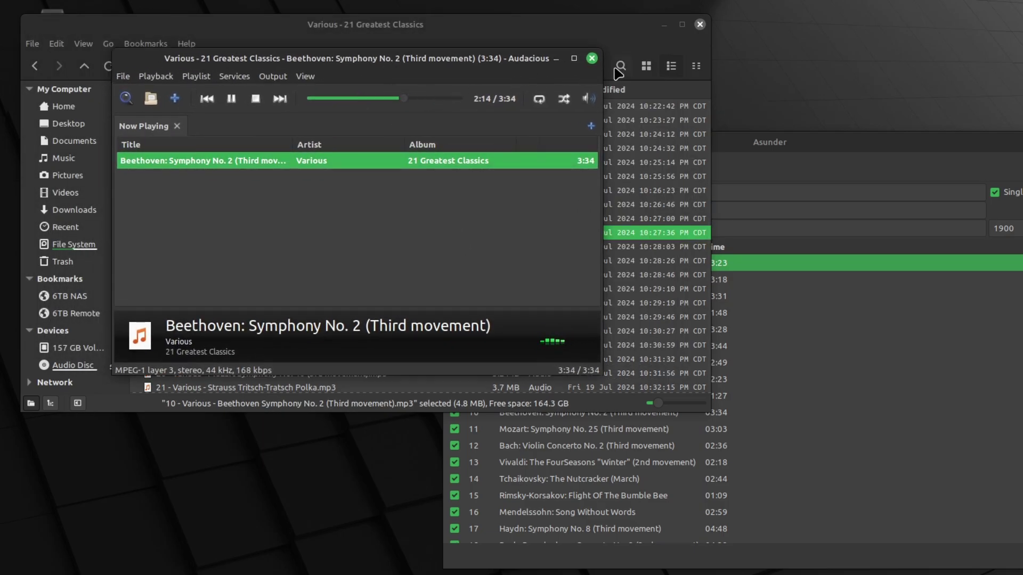
{"action": "left_click", "coordinate": [592, 58]}
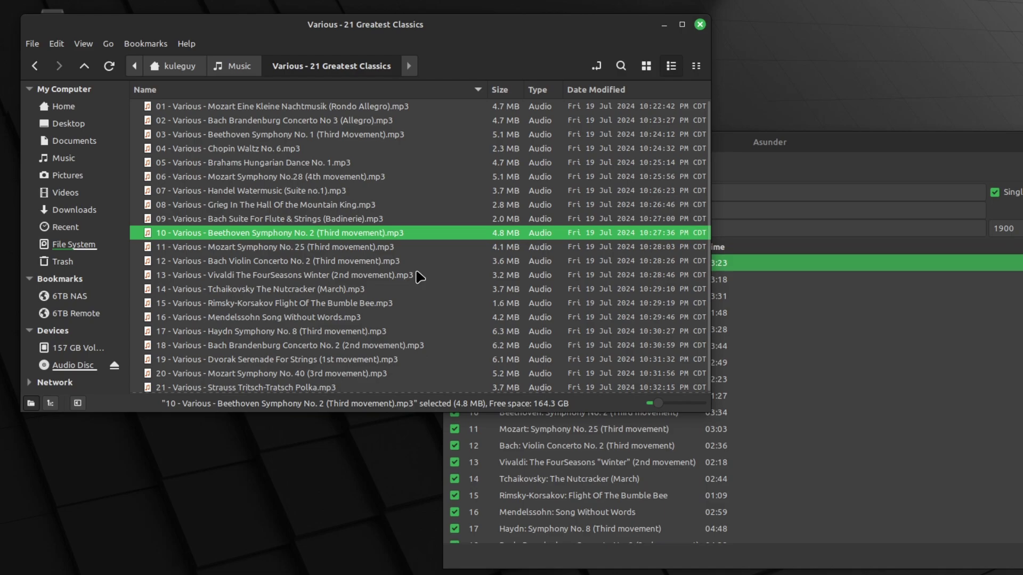
{"action": "key", "text": "ctrl+a"}
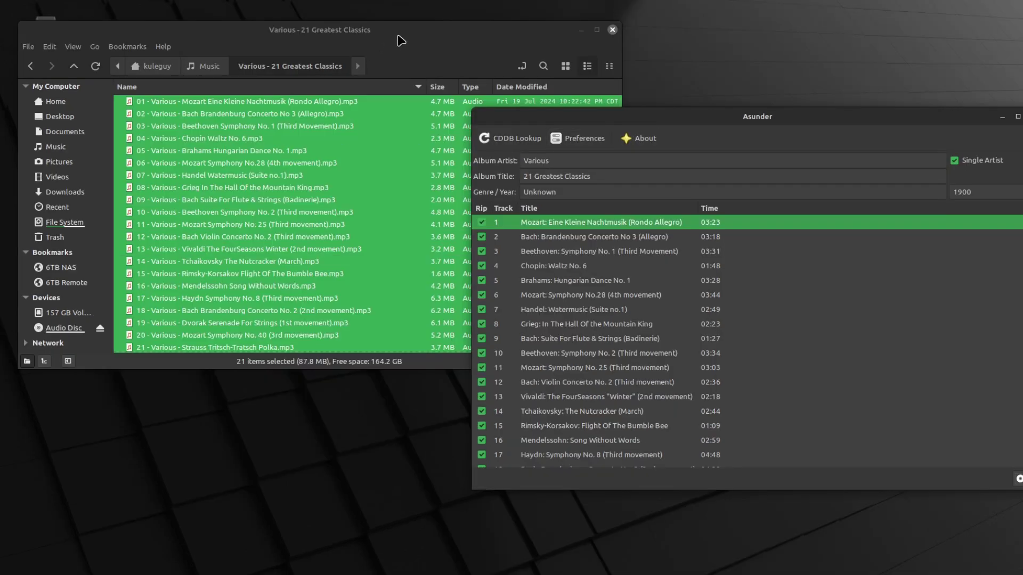
{"action": "left_click", "coordinate": [403, 41]}
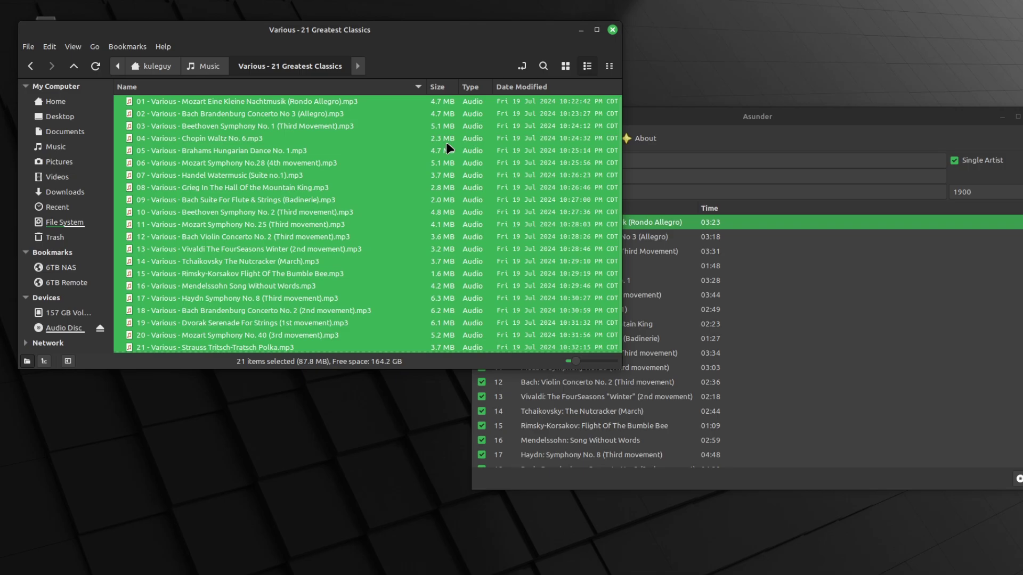
{"action": "key", "text": "Home"}
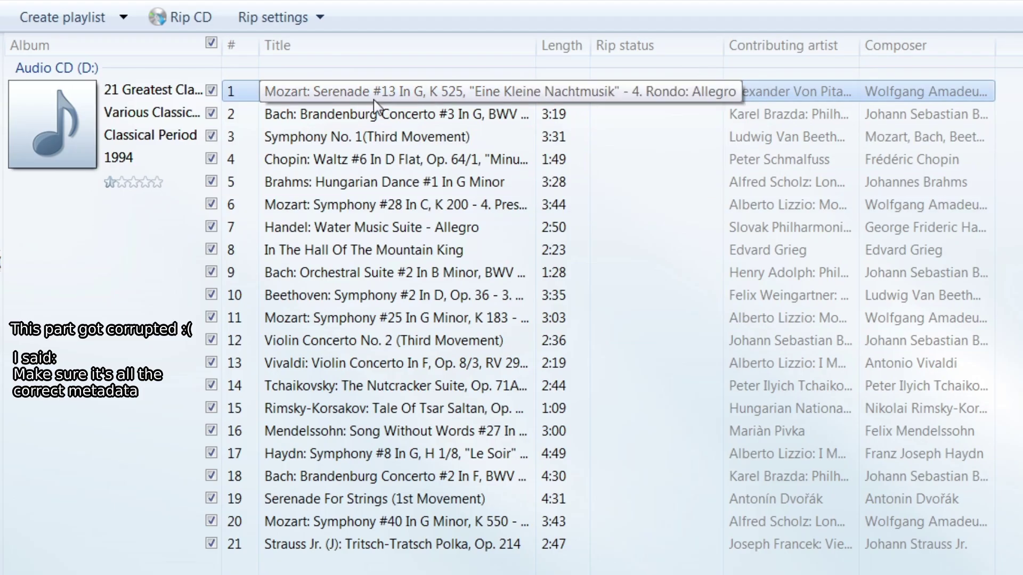
Inspect track 3, the Chopin waltz and track 1 in the 21 Greatest Classics list
{"action": "left_click", "coordinate": [316, 143]}
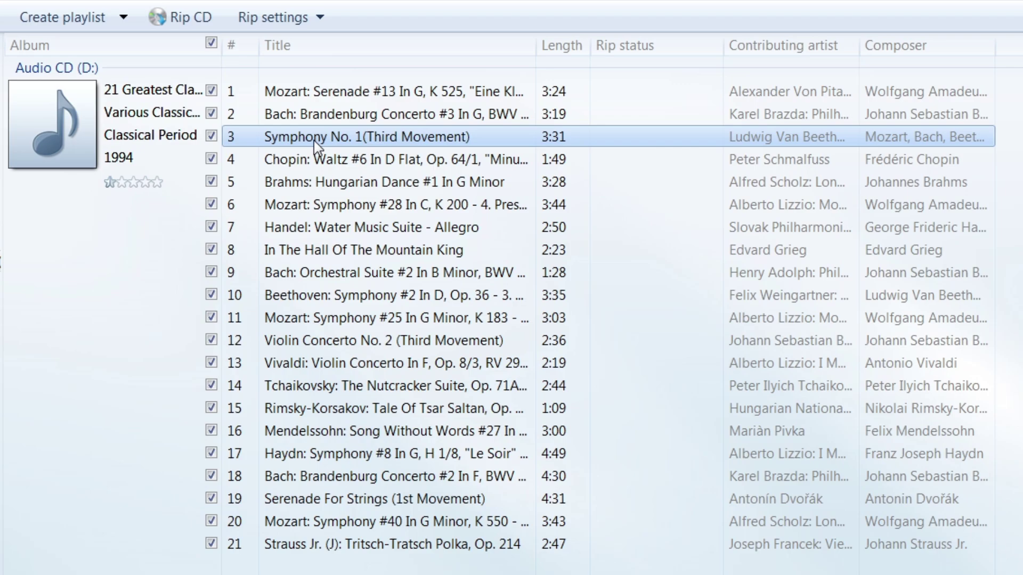
{"action": "left_click", "coordinate": [319, 160]}
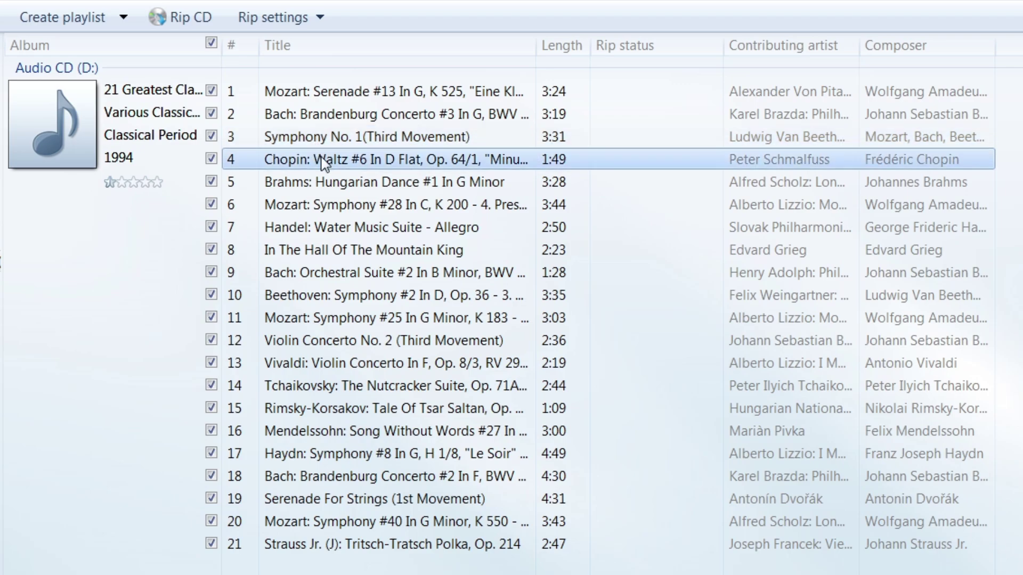
{"action": "left_click", "coordinate": [426, 91]}
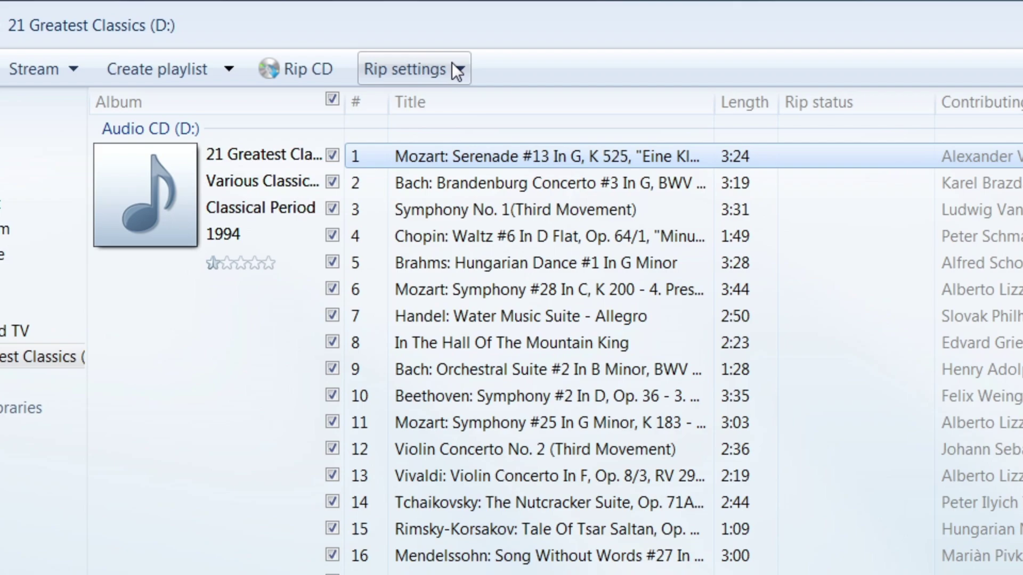
Confirm MP3 as the rip format in Windows Media Player's ripping options
{"action": "left_click", "coordinate": [315, 18]}
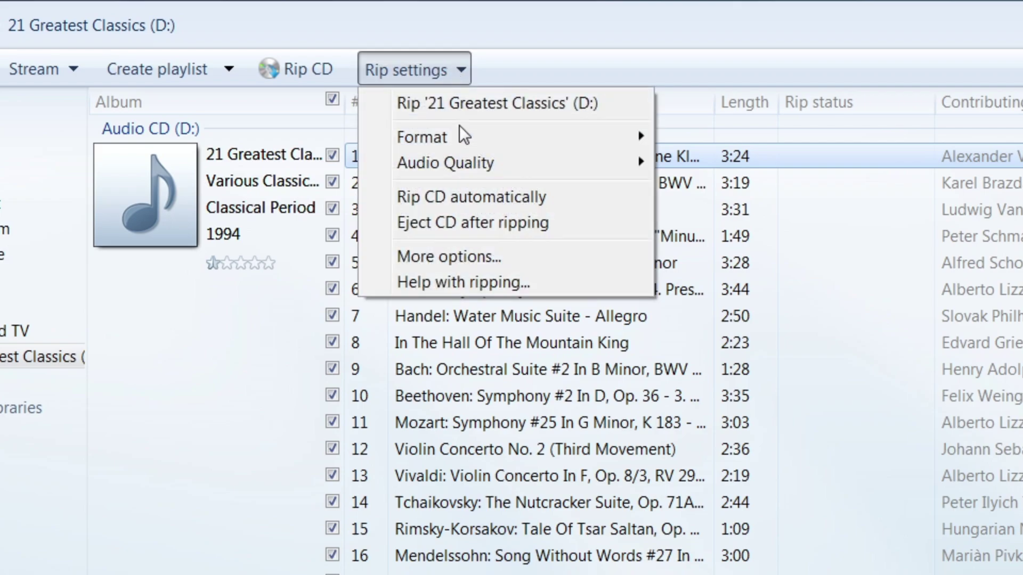
{"action": "mouse_move", "coordinate": [487, 136]}
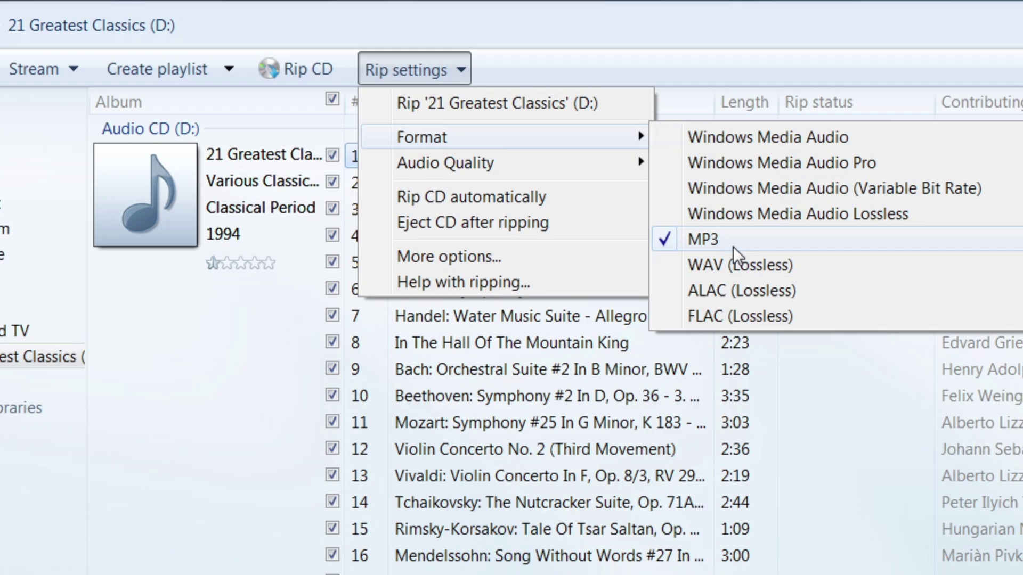
{"action": "mouse_move", "coordinate": [594, 162]}
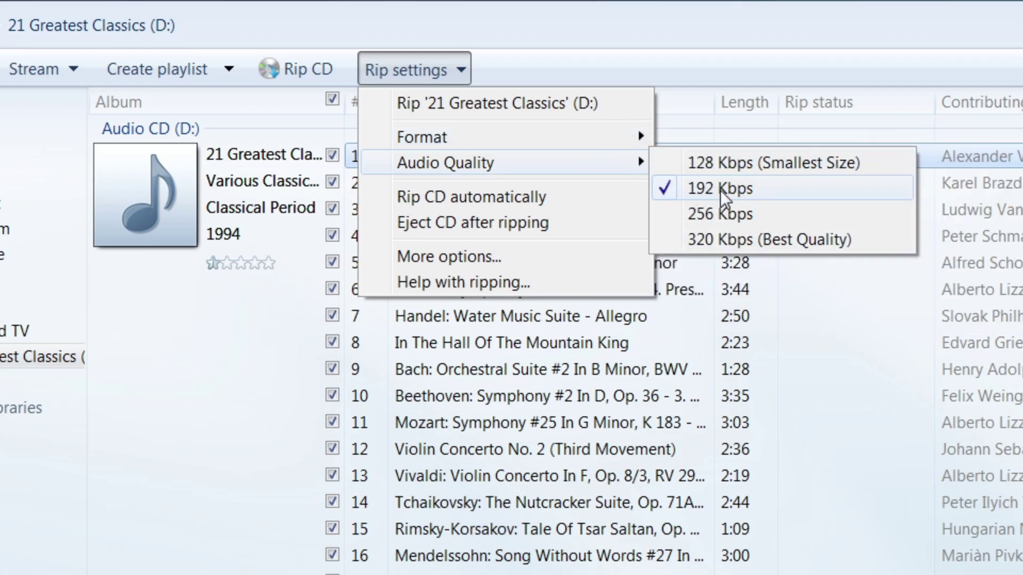
{"action": "left_click", "coordinate": [556, 255]}
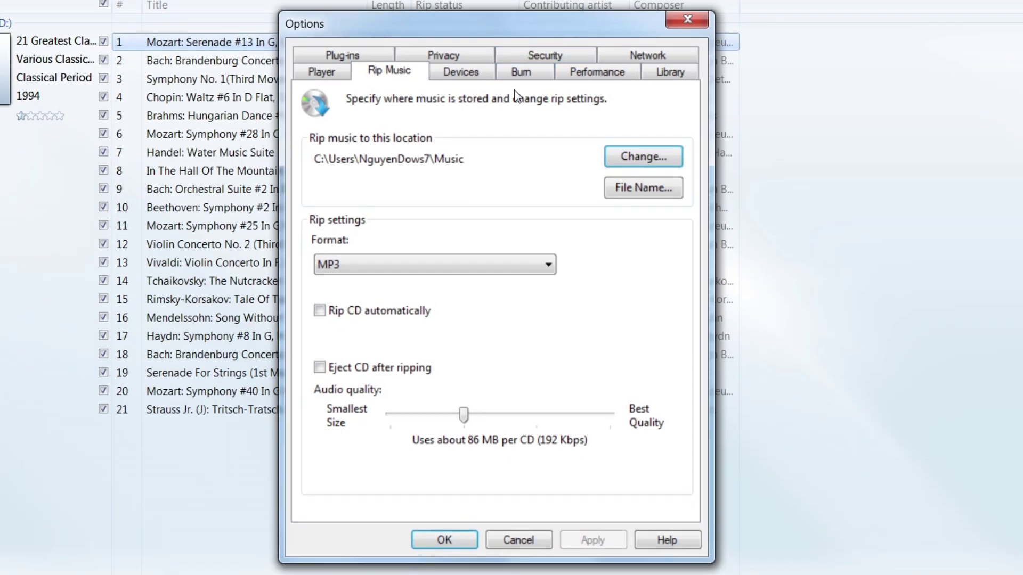
{"action": "left_click", "coordinate": [349, 256]}
{"action": "left_click", "coordinate": [380, 270]}
Look through the Library, Player, Plug-ins, Privacy, Security and Network options, then cancel without changes
{"action": "left_click", "coordinate": [670, 71]}
{"action": "left_click", "coordinate": [321, 72]}
{"action": "left_click", "coordinate": [342, 56]}
{"action": "left_click", "coordinate": [443, 72]}
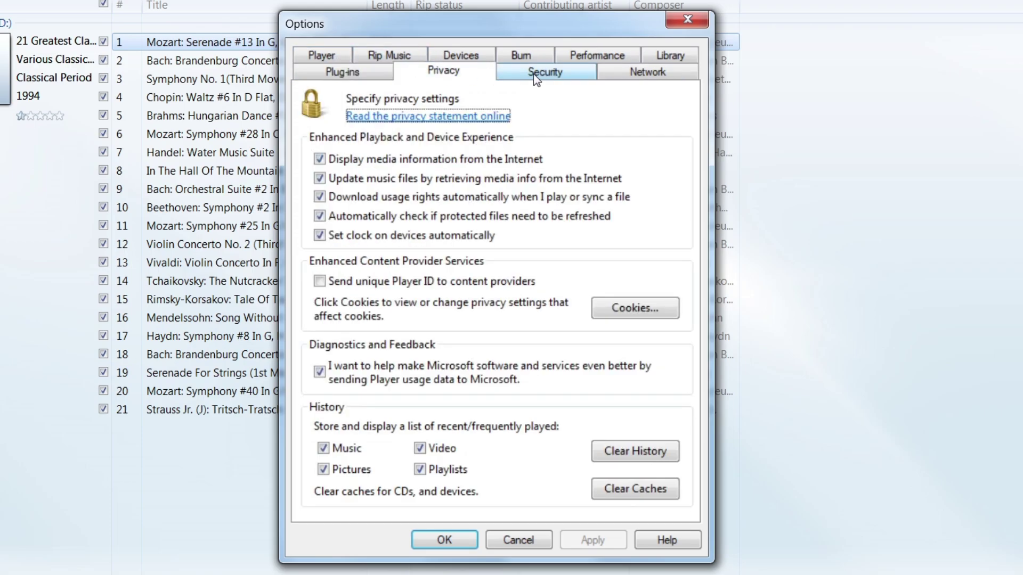
{"action": "left_click", "coordinate": [534, 73]}
{"action": "left_click", "coordinate": [648, 71]}
{"action": "left_click", "coordinate": [522, 538]}
Rip all 21 tracks to the library as 192 Kbps MP3
{"action": "left_click", "coordinate": [318, 58]}
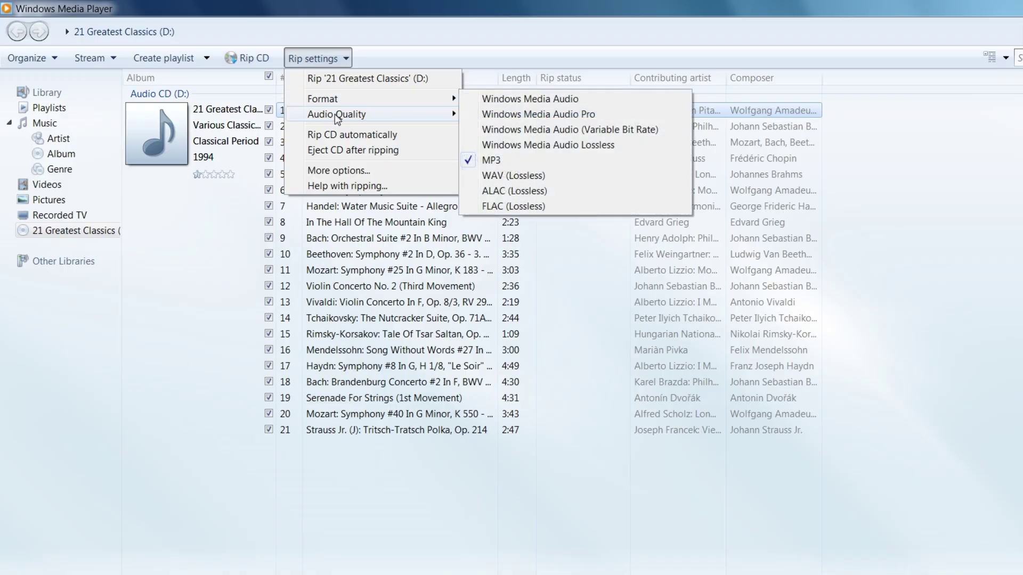
{"action": "left_click", "coordinate": [263, 58]}
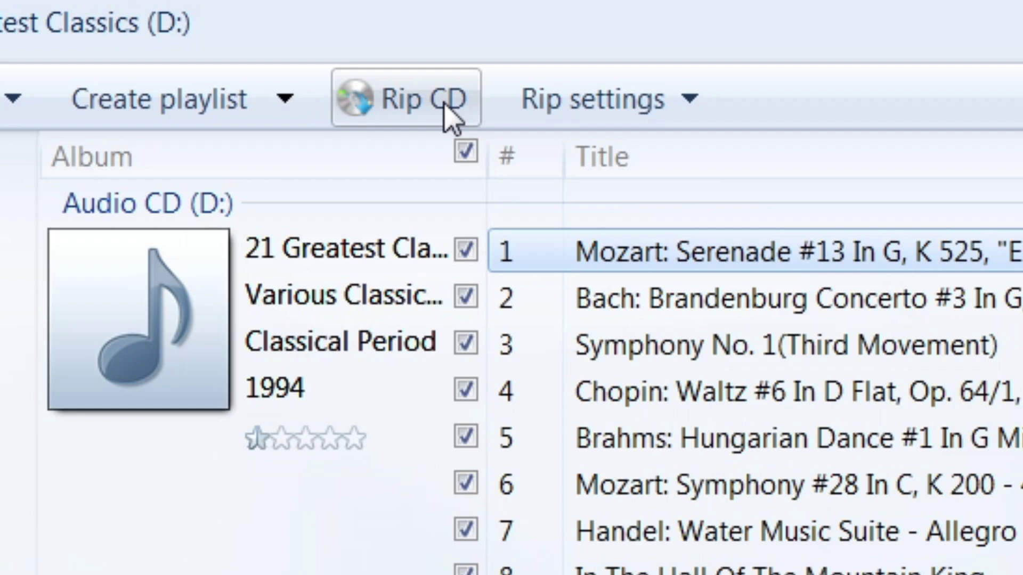
{"action": "left_click", "coordinate": [445, 105]}
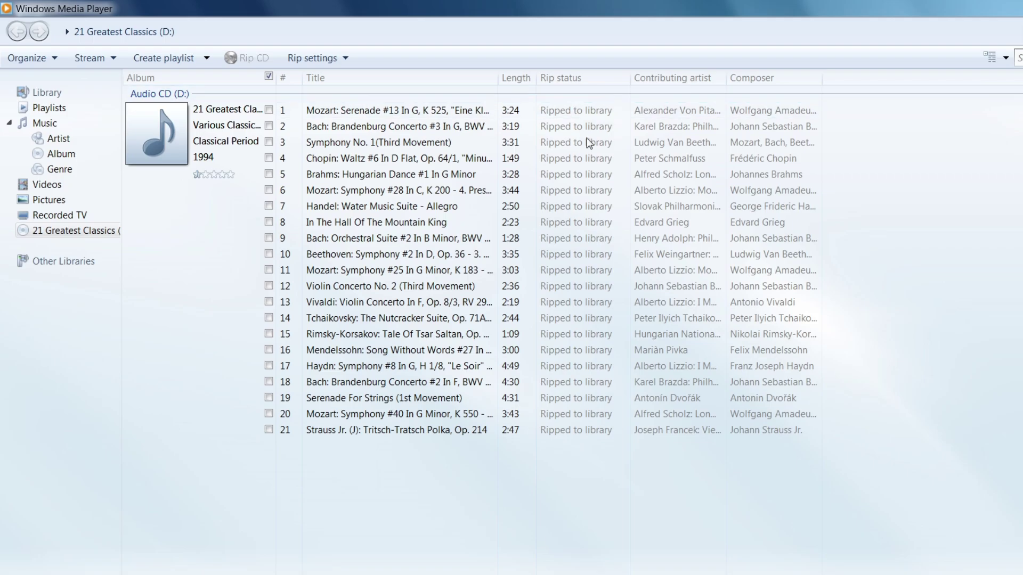
Open Music > Various Classical Artists > 21 Greatest Classics in Windows Explorer
{"action": "key", "text": "super+e"}
{"action": "double_click", "coordinate": [311, 210]}
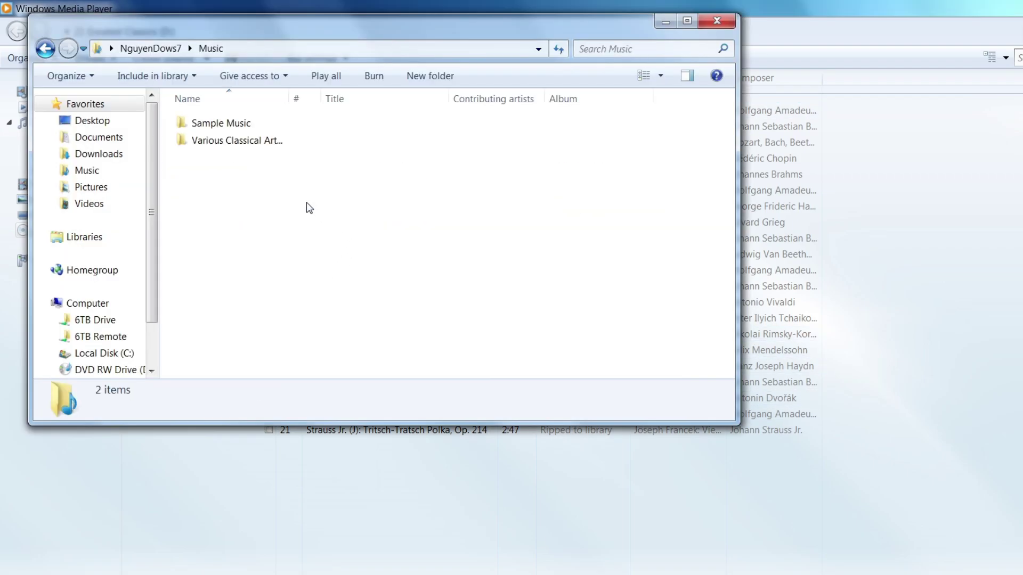
{"action": "double_click", "coordinate": [288, 99]}
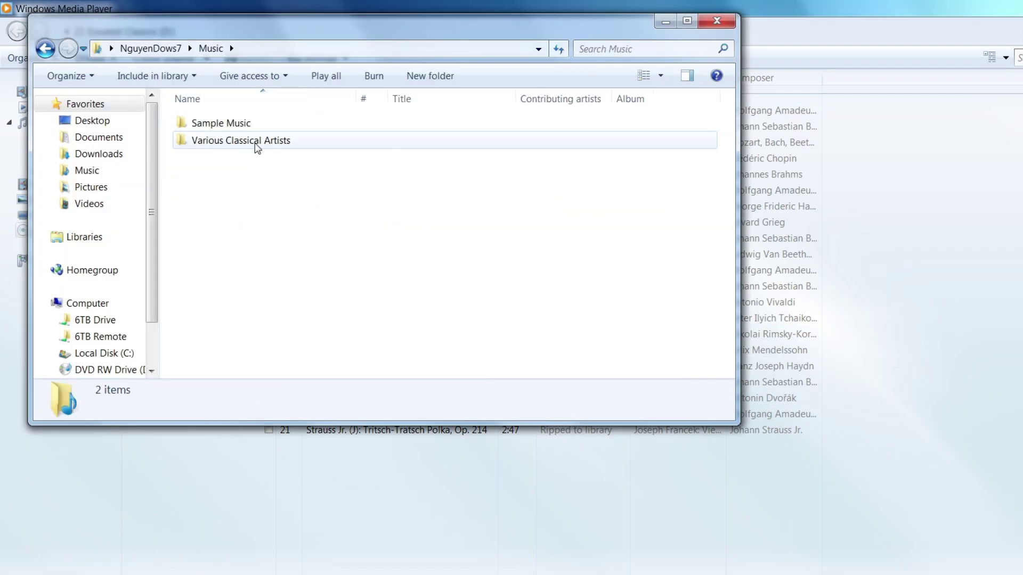
{"action": "double_click", "coordinate": [258, 146]}
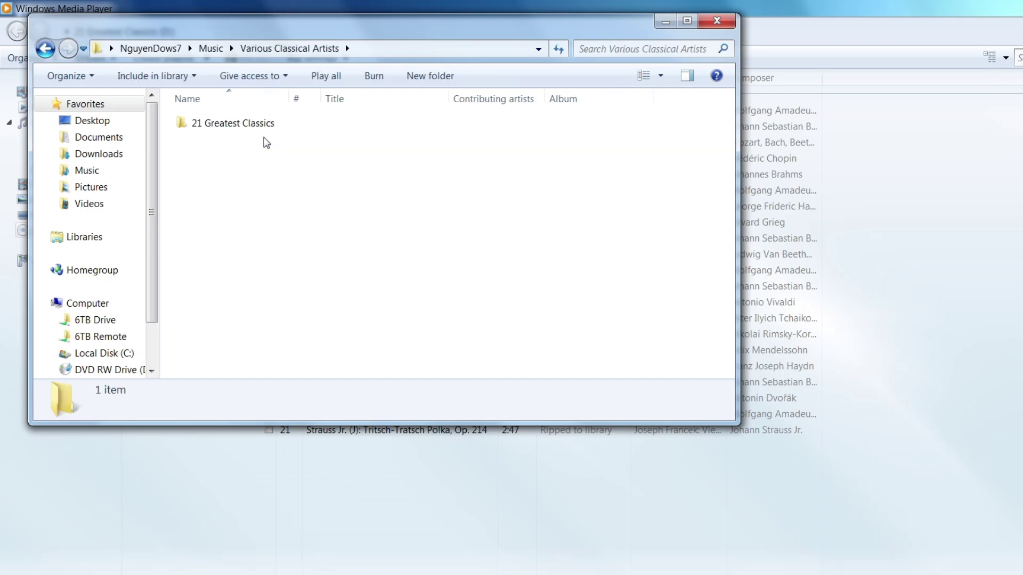
{"action": "double_click", "coordinate": [259, 130]}
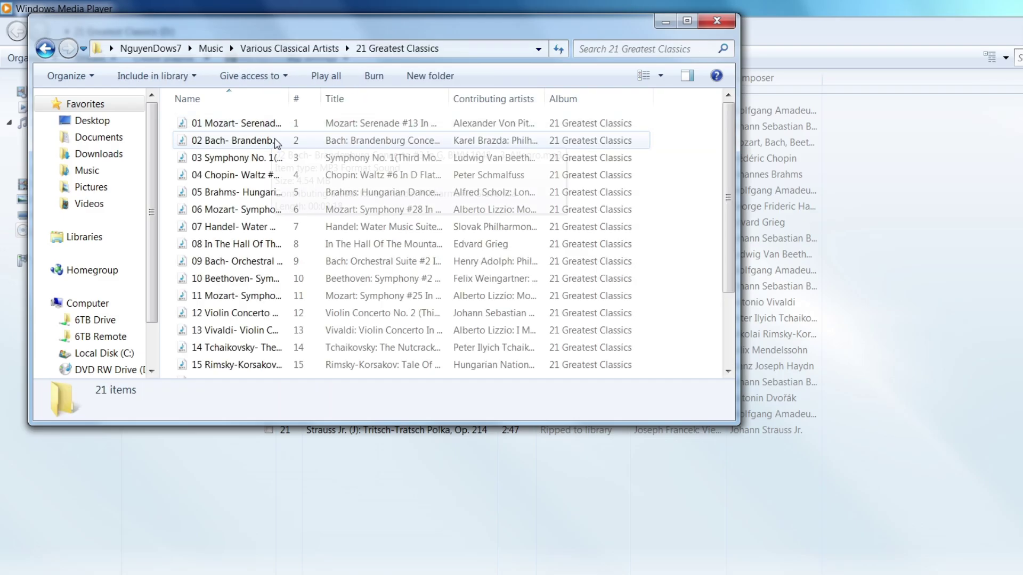
{"action": "scroll", "coordinate": [309, 215], "scroll_direction": "down", "scroll_amount": 2}
{"action": "scroll", "coordinate": [310, 215], "scroll_direction": "up", "scroll_amount": 2}
Play '06 Mozart Symphony #28' in VLC media player
{"action": "left_click", "coordinate": [325, 212]}
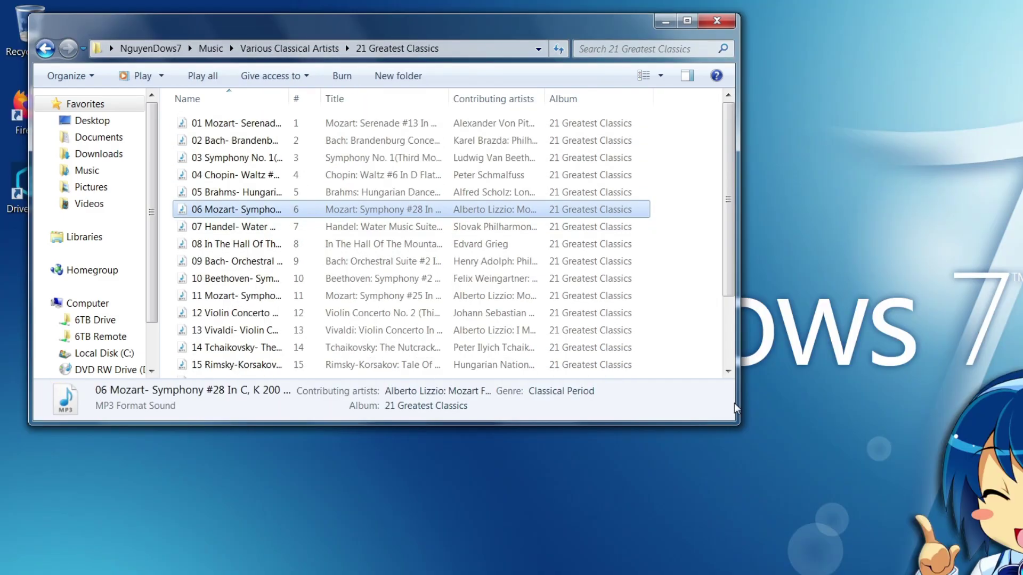
{"action": "right_click", "coordinate": [375, 221]}
{"action": "mouse_move", "coordinate": [376, 269]}
{"action": "left_click", "coordinate": [414, 286]}
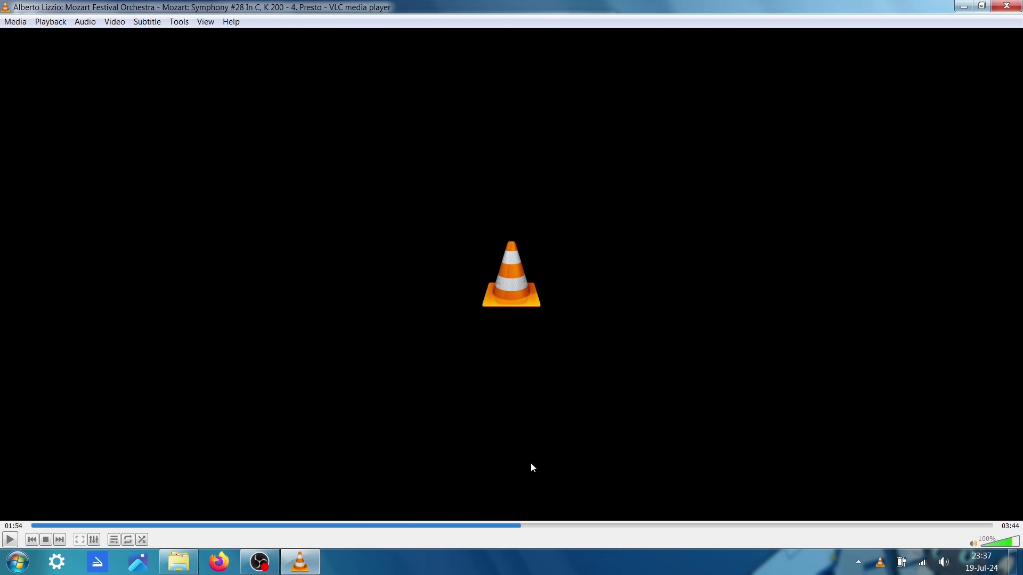
Play the 04 Chopin waltz skipping to about 0:22, jump ahead in Symphony #40, then close playback
{"action": "double_click", "coordinate": [239, 171]}
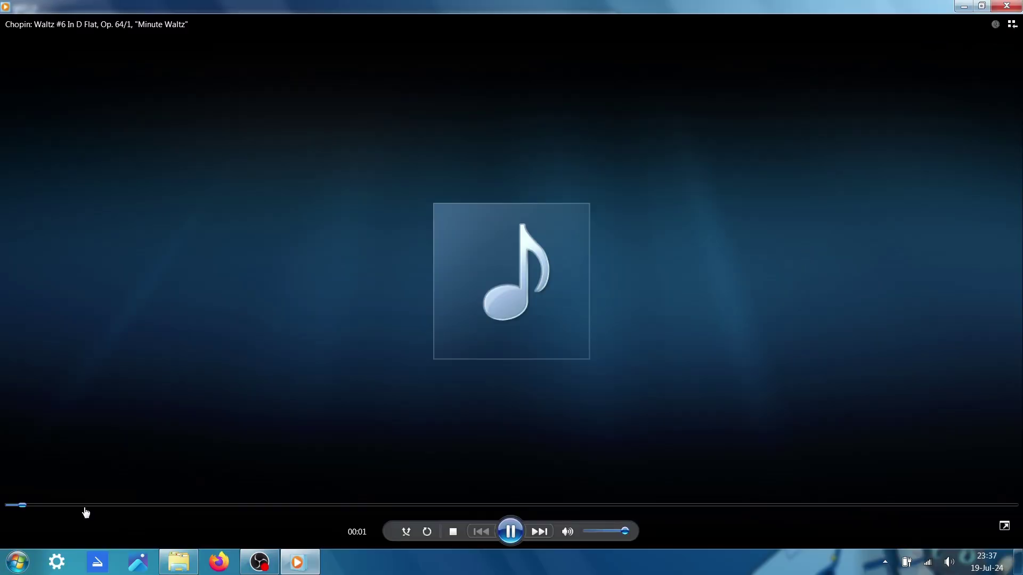
{"action": "left_click_drag", "start_coordinate": [86, 512], "coordinate": [222, 509]}
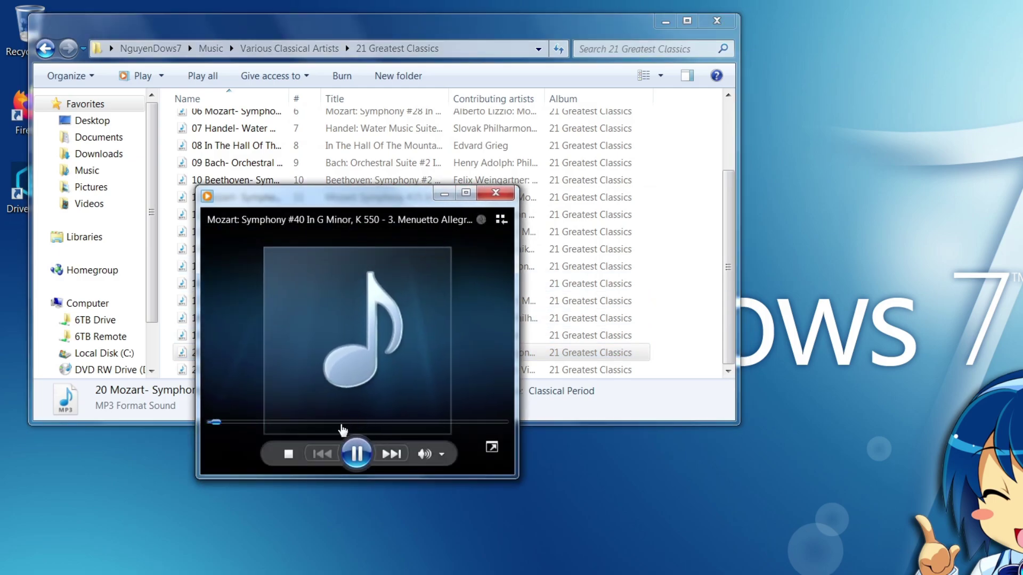
{"action": "left_click_drag", "start_coordinate": [343, 424], "coordinate": [378, 422]}
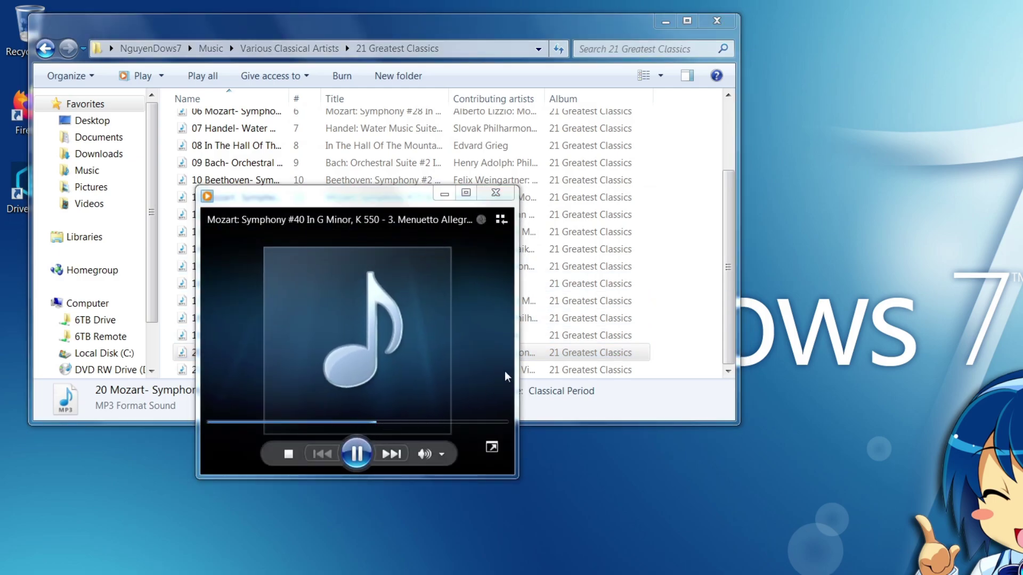
{"action": "left_click", "coordinate": [496, 194]}
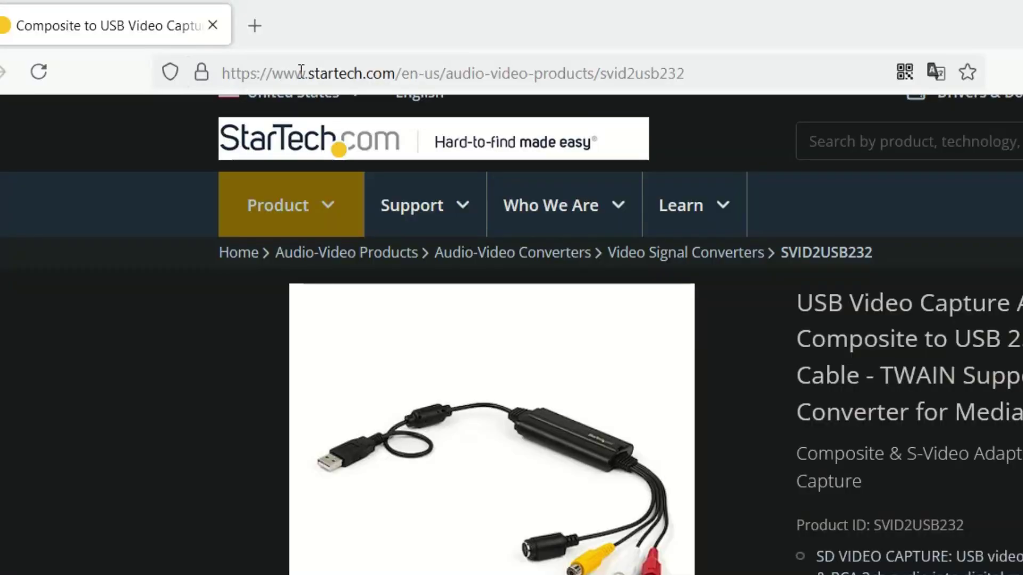
Select the full URL of the StarTech capture cable page in the address bar
{"action": "double_click", "coordinate": [301, 70]}
{"action": "left_click", "coordinate": [306, 72]}
{"action": "triple_click", "coordinate": [331, 74]}
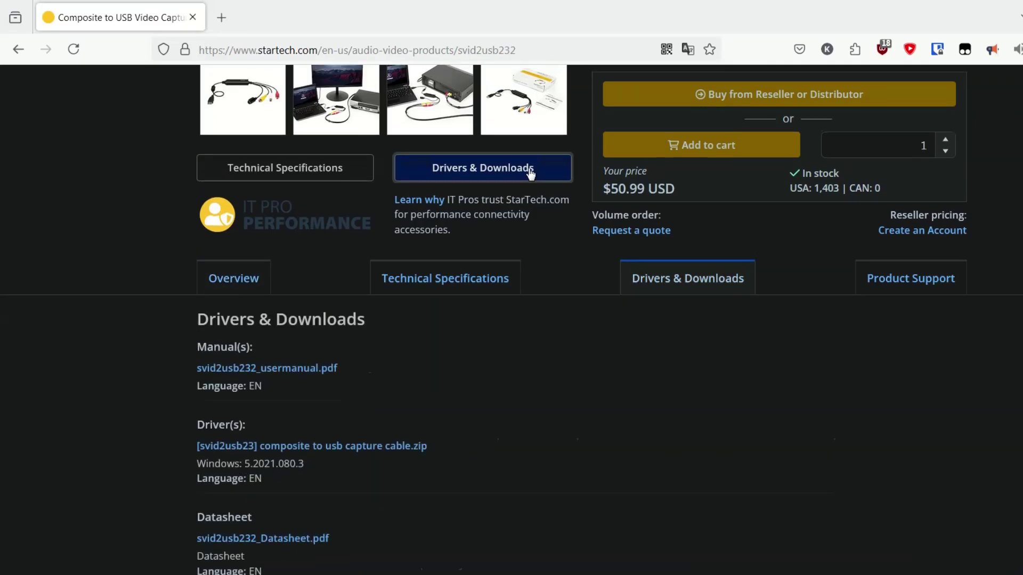
Scroll down to Drivers & Downloads and back to the top, then minimise Firefox to the desktop
{"action": "scroll", "coordinate": [479, 240], "scroll_direction": "down", "scroll_amount": 4}
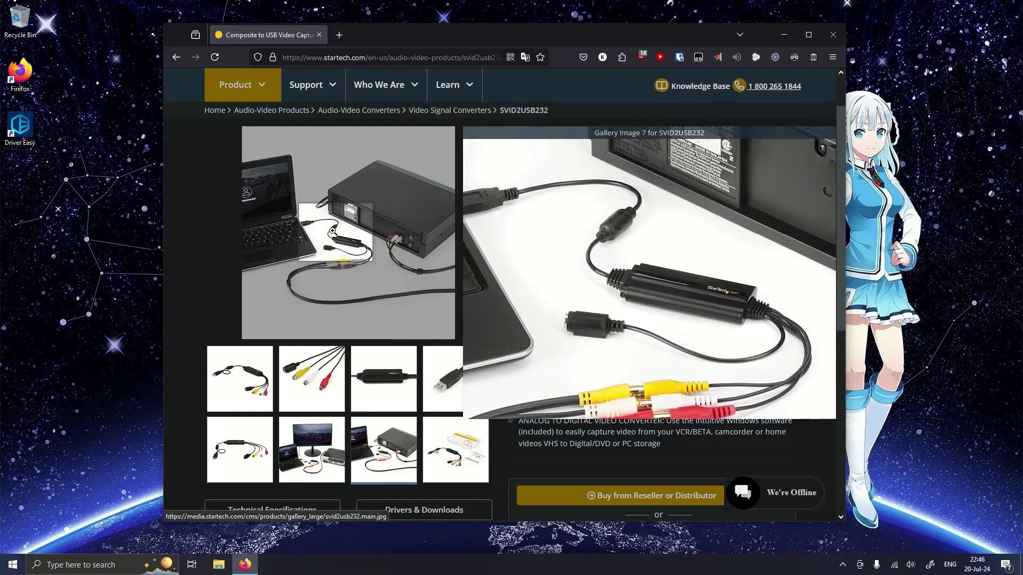
{"action": "scroll", "coordinate": [299, 226], "scroll_direction": "down", "scroll_amount": 8}
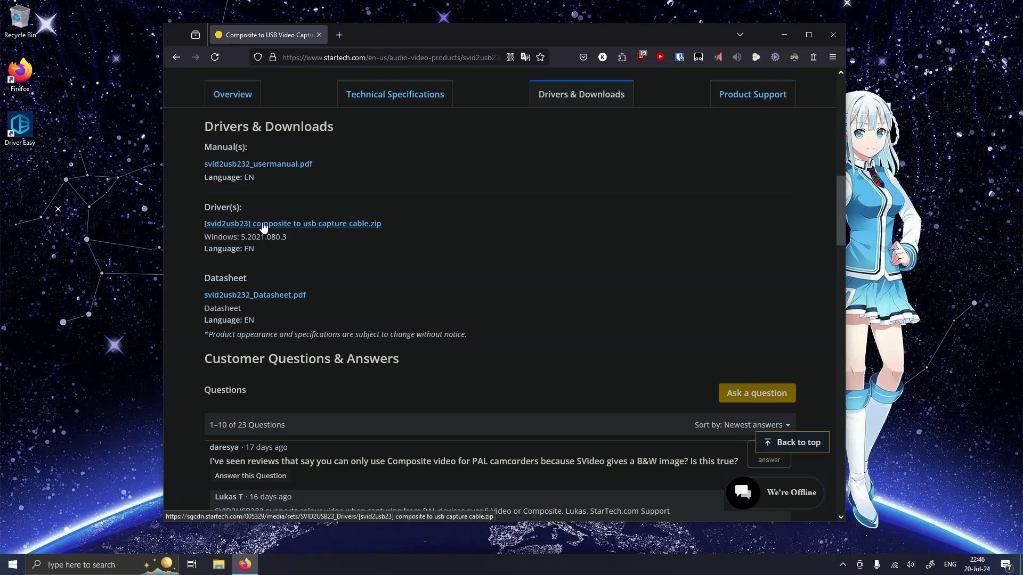
{"action": "scroll", "coordinate": [469, 295], "scroll_direction": "up", "scroll_amount": 10}
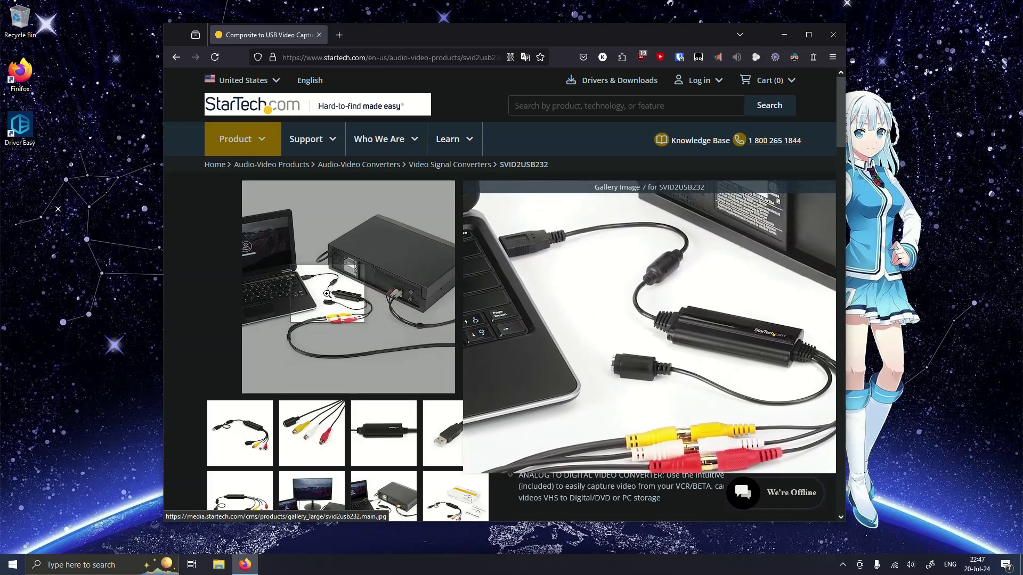
{"action": "scroll", "coordinate": [591, 324], "scroll_direction": "down", "scroll_amount": 4}
{"action": "scroll", "coordinate": [565, 331], "scroll_direction": "up", "scroll_amount": 4}
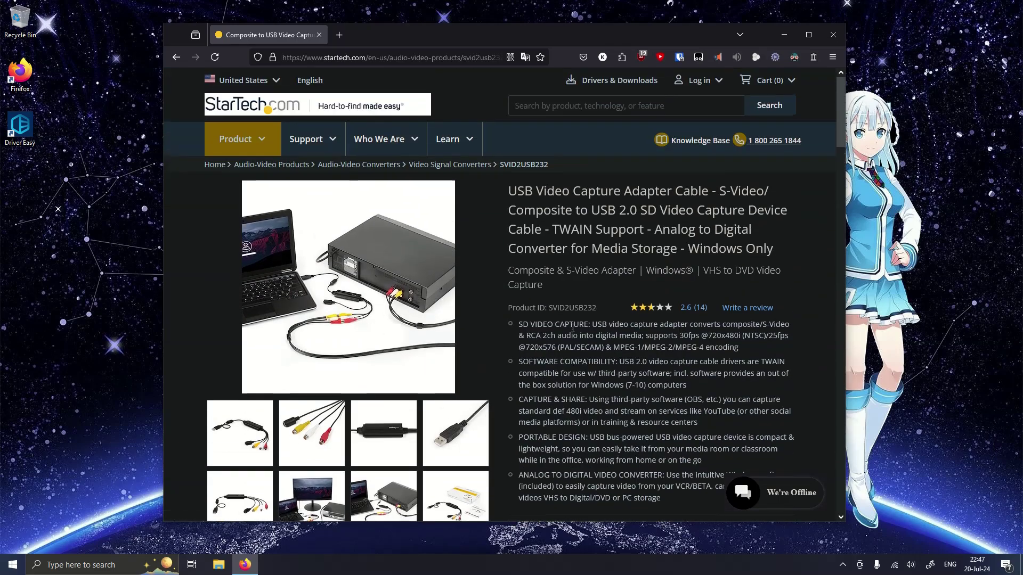
{"action": "key", "text": "super+d"}
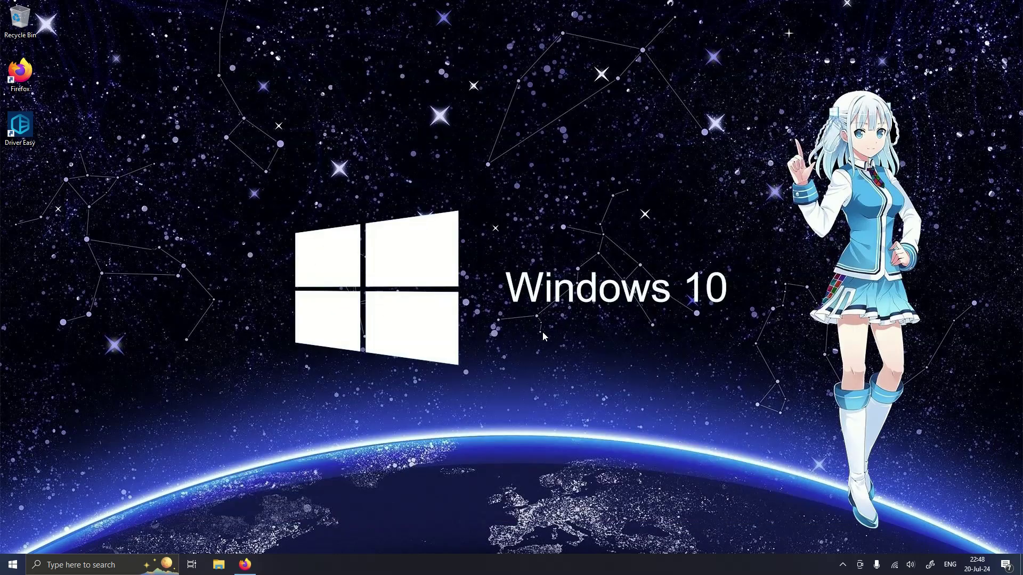
Launch OBS Studio from Windows search
{"action": "key", "text": "super"}
{"action": "type", "text": "obs"}
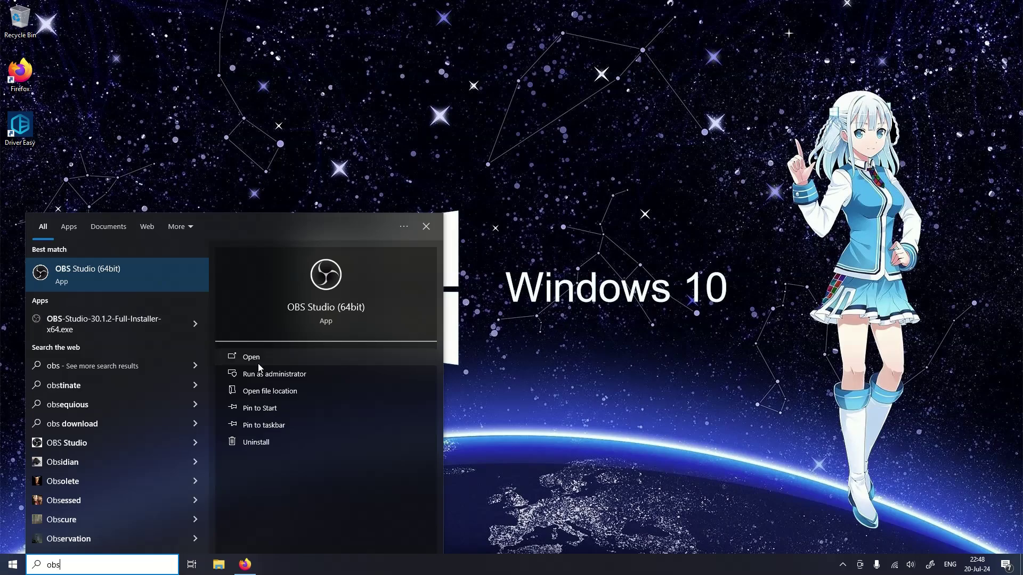
{"action": "left_click", "coordinate": [260, 359]}
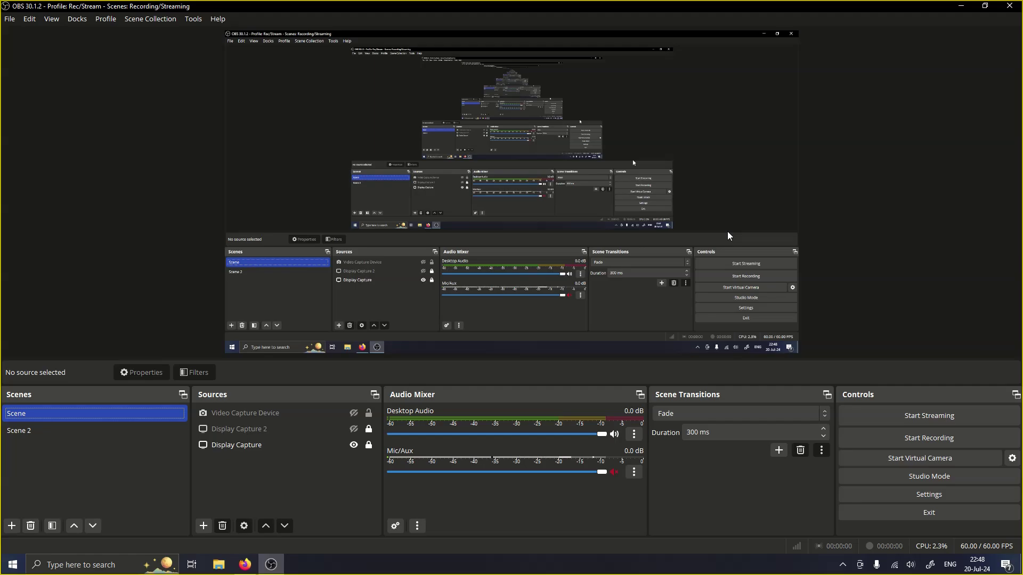
{"action": "left_click", "coordinate": [147, 215]}
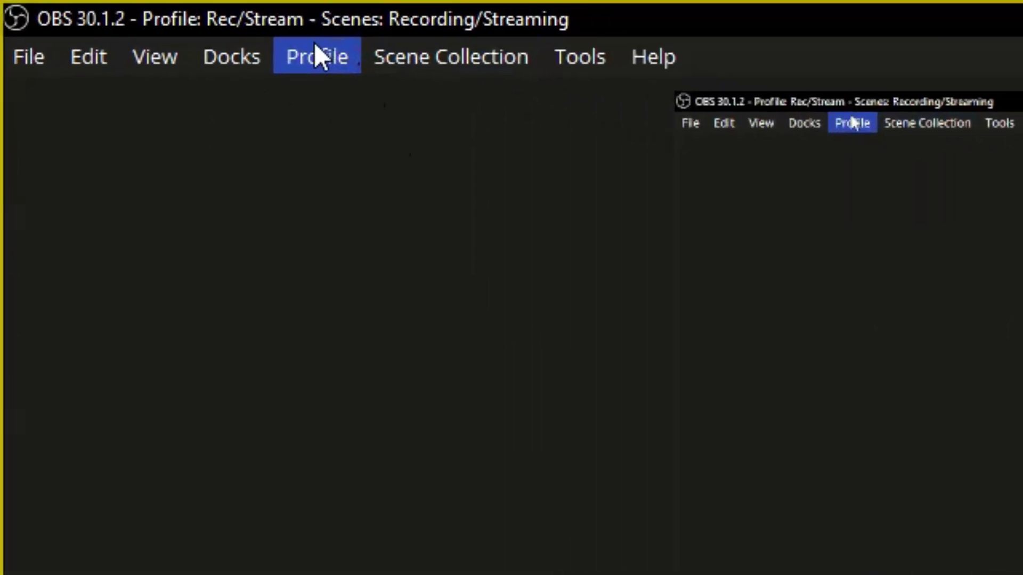
Create the VHS Capture profile, optimized just for recording, and apply the recommended settings
{"action": "left_click", "coordinate": [104, 19]}
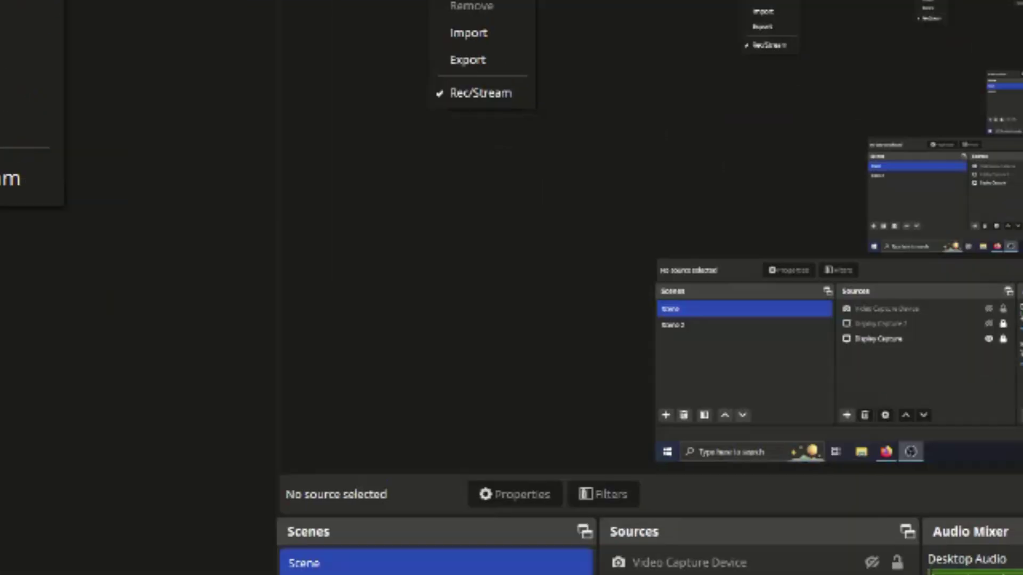
{"action": "left_click", "coordinate": [355, 113]}
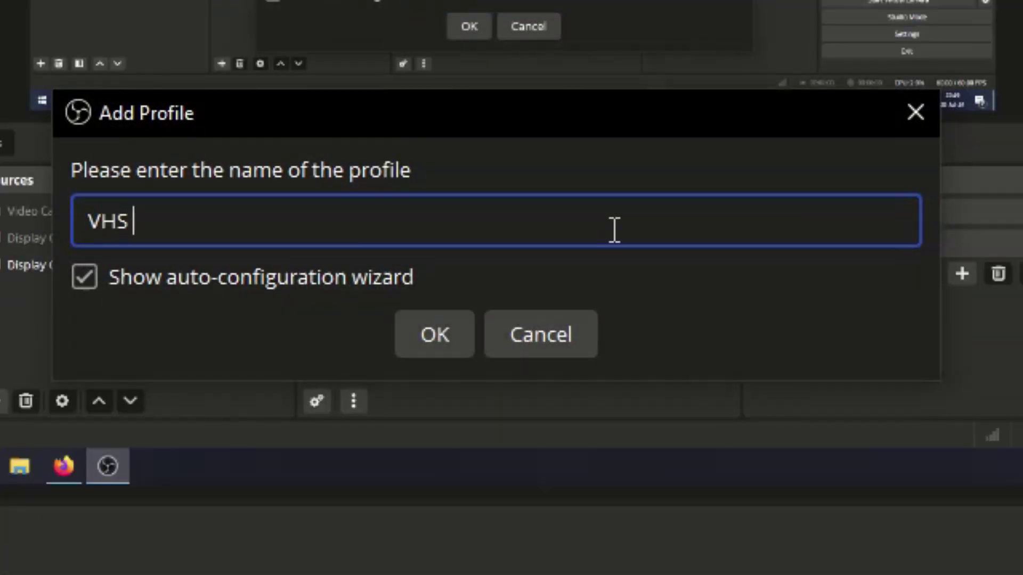
{"action": "type", "text": "VHS Capture"}
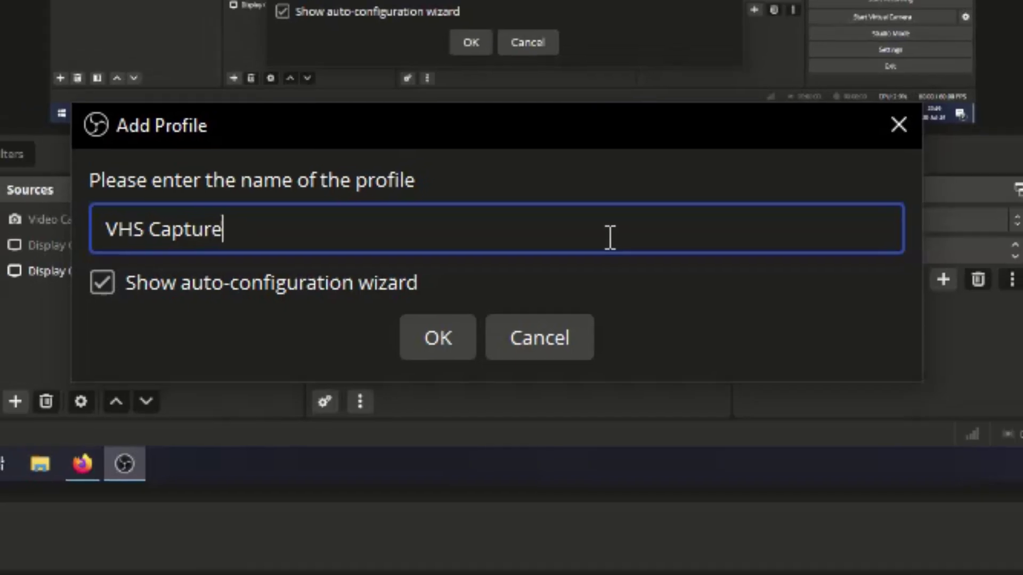
{"action": "key", "text": "Return"}
{"action": "left_click", "coordinate": [243, 196]}
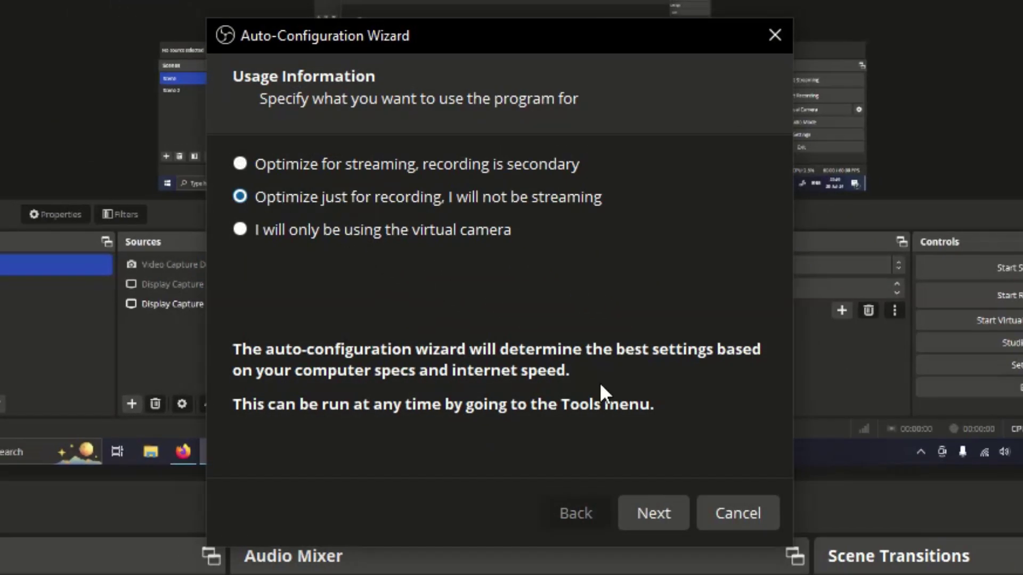
{"action": "left_click", "coordinate": [663, 495]}
{"action": "left_click", "coordinate": [663, 501]}
{"action": "left_click", "coordinate": [663, 507]}
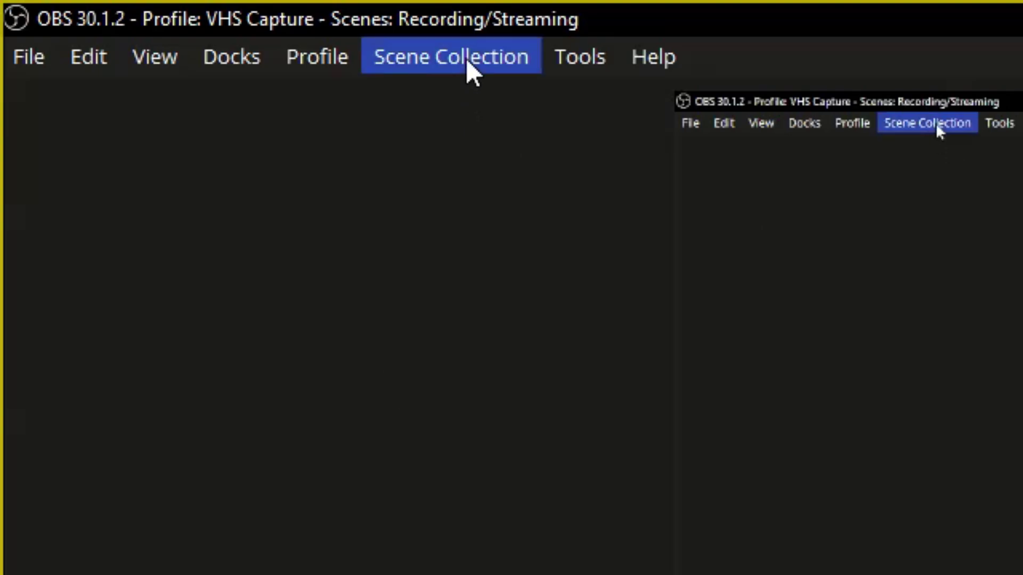
Create a new scene collection named VHS Capture
{"action": "left_click", "coordinate": [466, 58]}
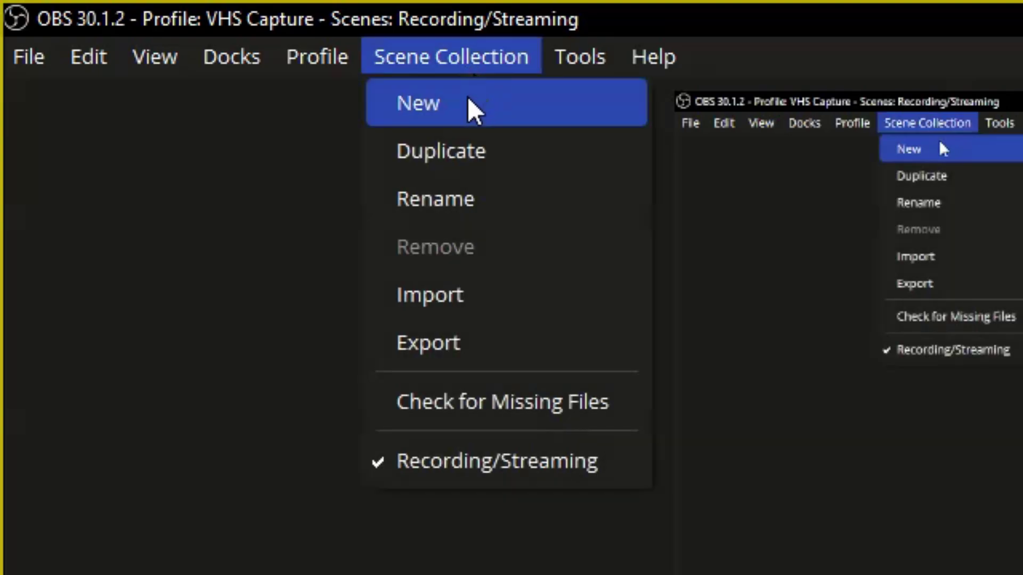
{"action": "left_click", "coordinate": [468, 109]}
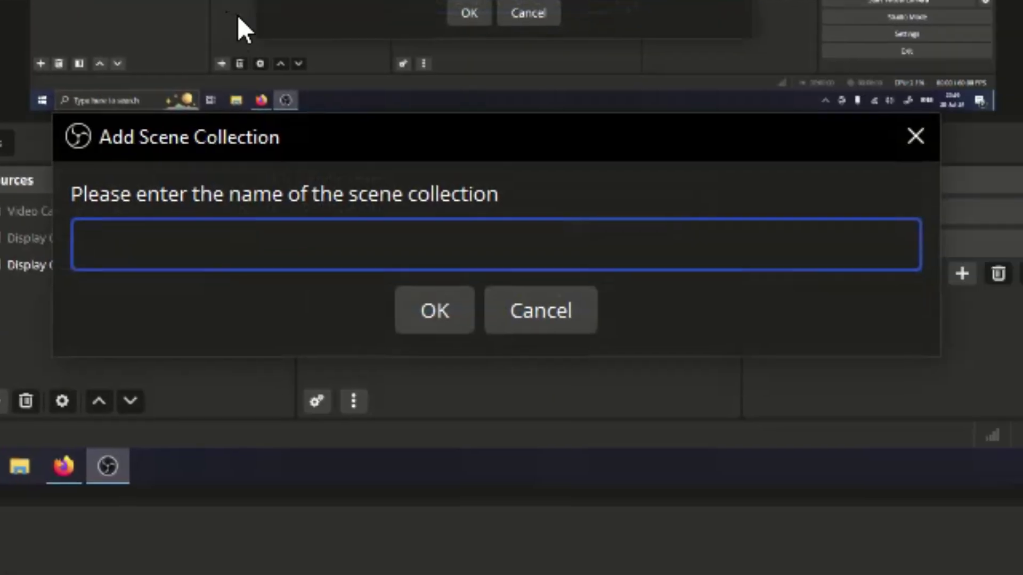
{"action": "type", "text": "VHS Cdap"}
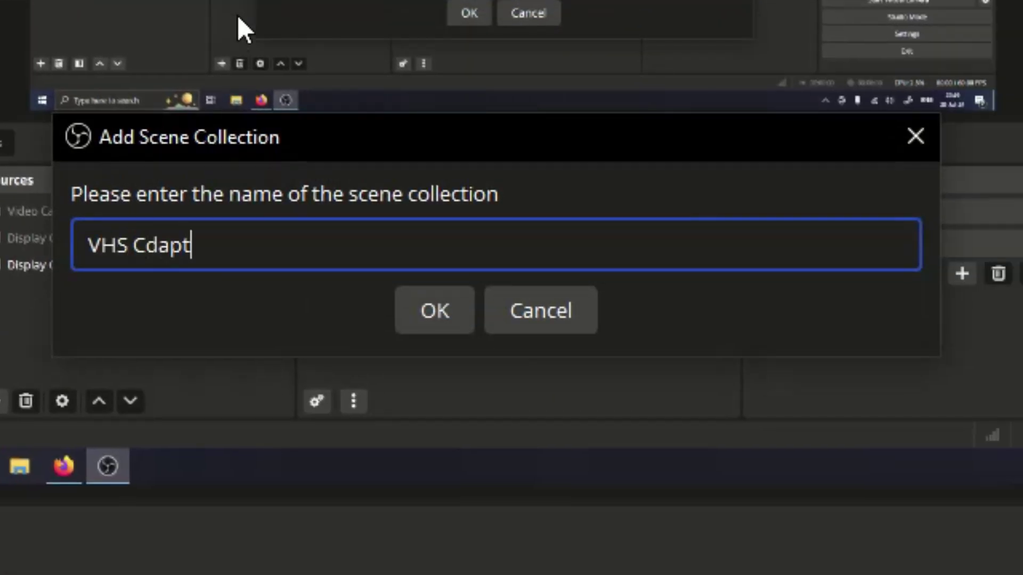
{"action": "type", "text": "t"}
{"action": "key", "text": "BackSpace"}
{"action": "key", "text": "BackSpace"}
{"action": "key", "text": "BackSpace"}
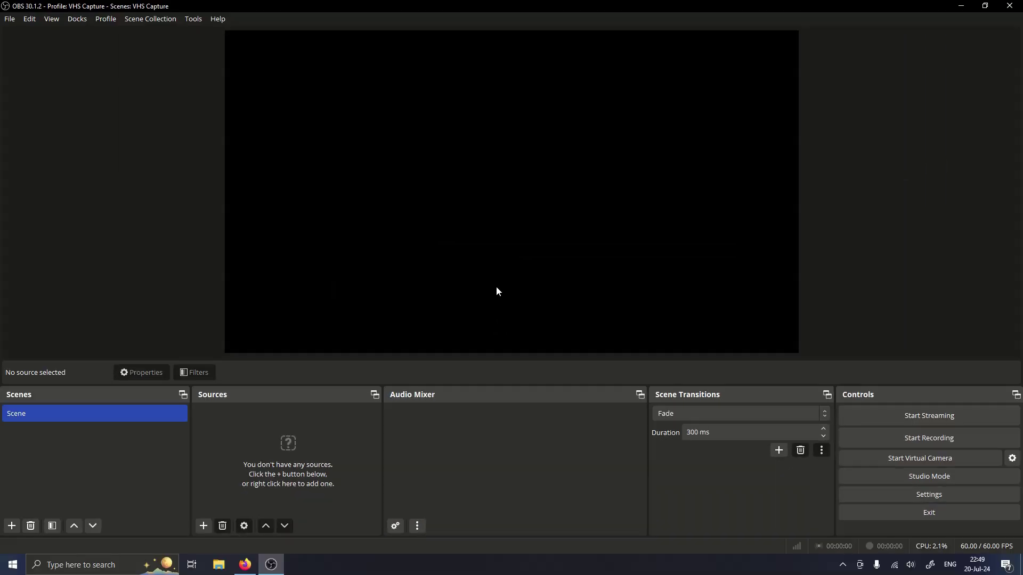
Switch to the VHS Capture scene collection and VHS Capture profile, and dock the Stats panel
{"action": "left_click", "coordinate": [102, 20]}
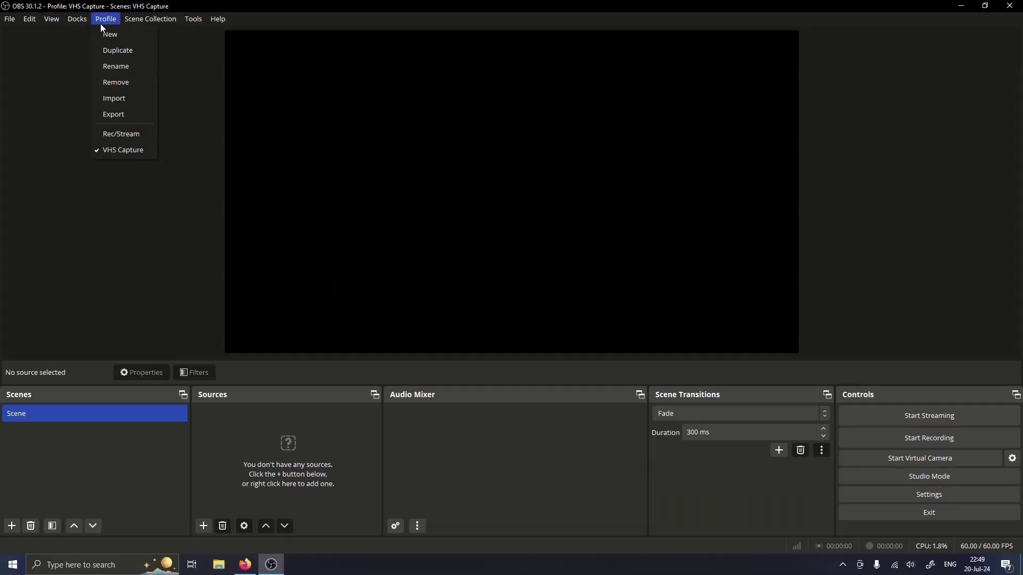
{"action": "left_click", "coordinate": [114, 133]}
{"action": "left_click", "coordinate": [154, 18]}
{"action": "left_click", "coordinate": [165, 156]}
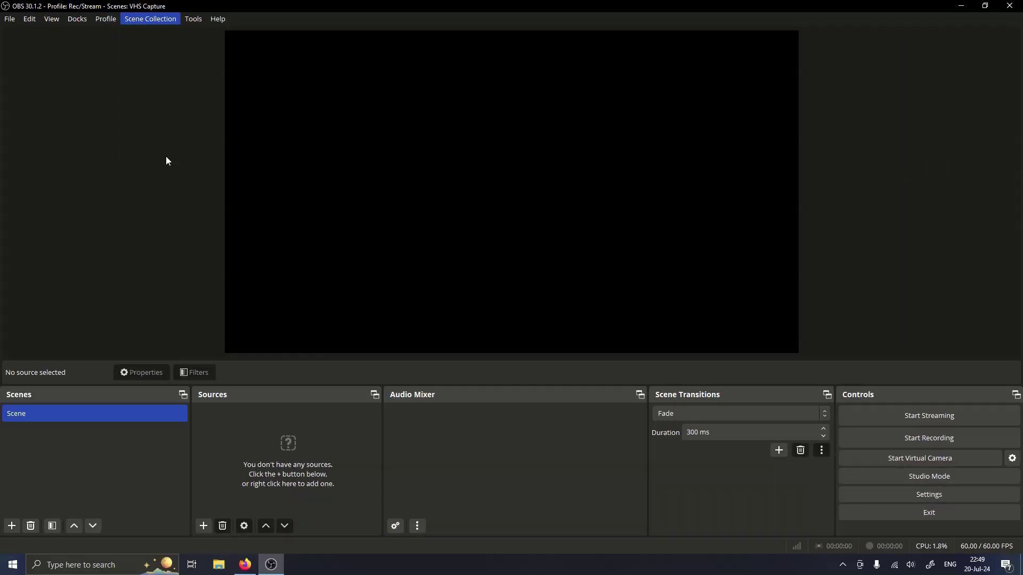
{"action": "left_click", "coordinate": [149, 20]}
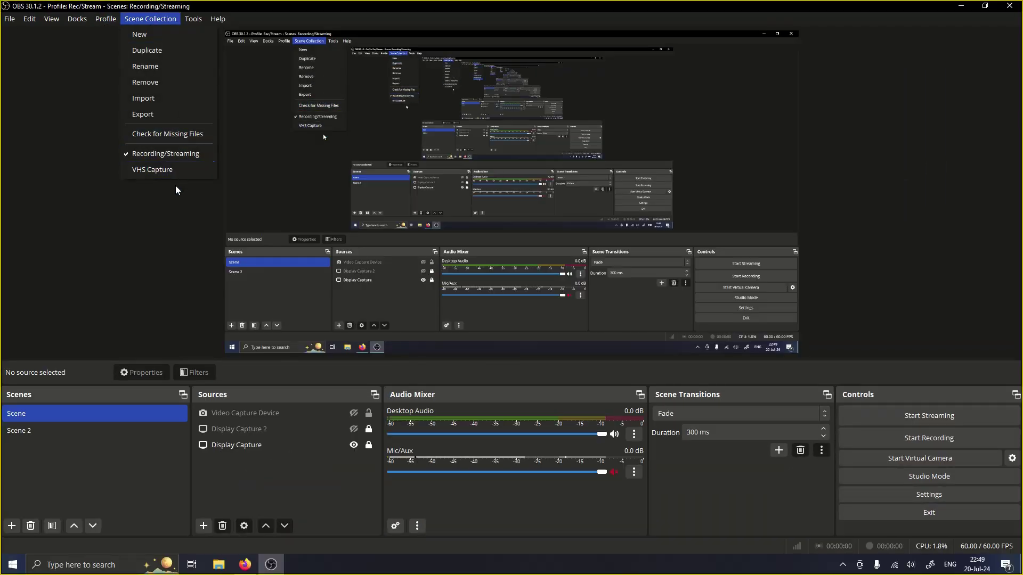
{"action": "left_click", "coordinate": [153, 170]}
{"action": "left_click", "coordinate": [115, 22]}
{"action": "left_click", "coordinate": [116, 145]}
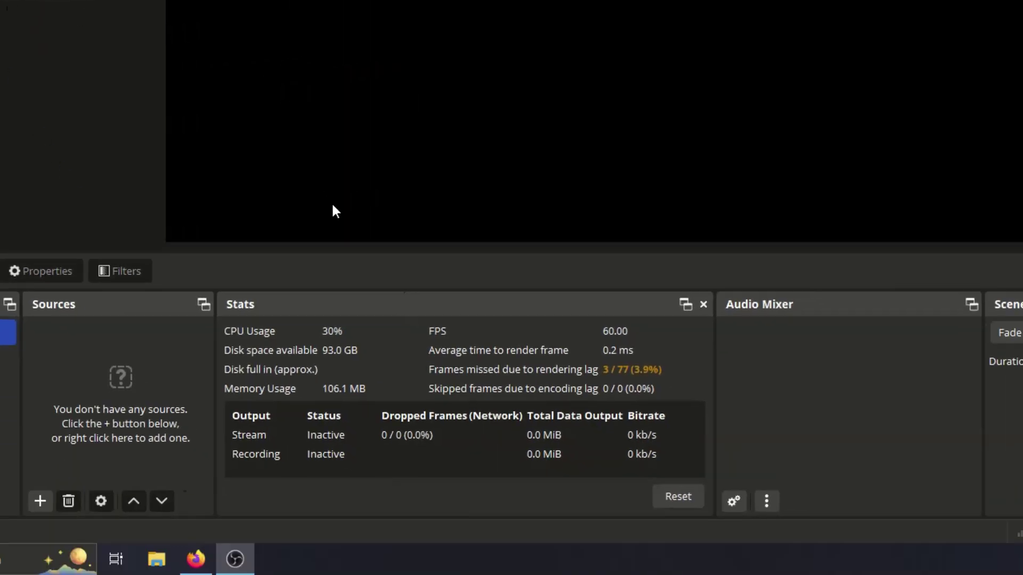
{"action": "left_click_drag", "start_coordinate": [330, 312], "coordinate": [478, 426]}
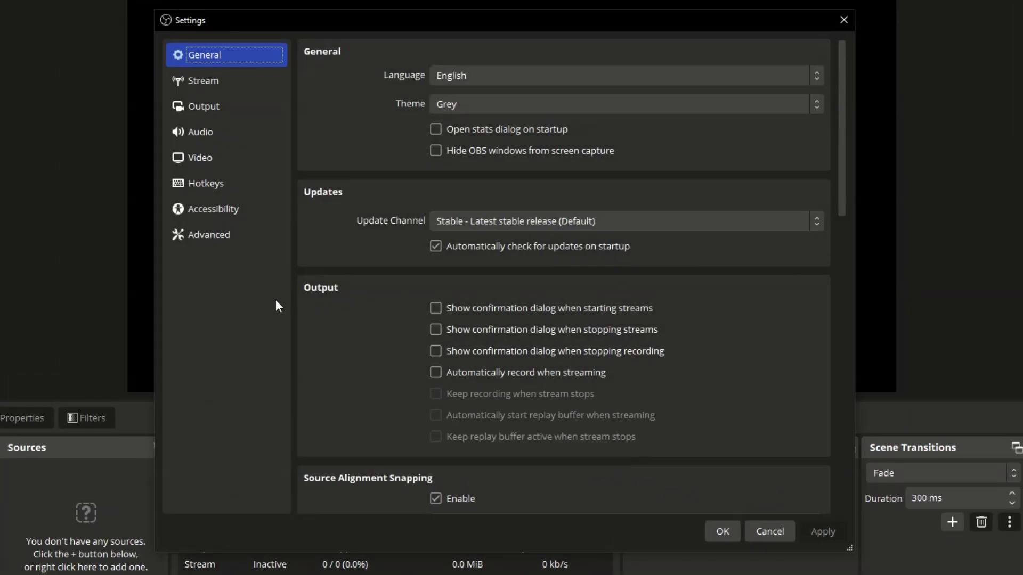
Set Output Mode to Advanced and record to MPEG-4 (.mp4) files
{"action": "left_click", "coordinate": [242, 107]}
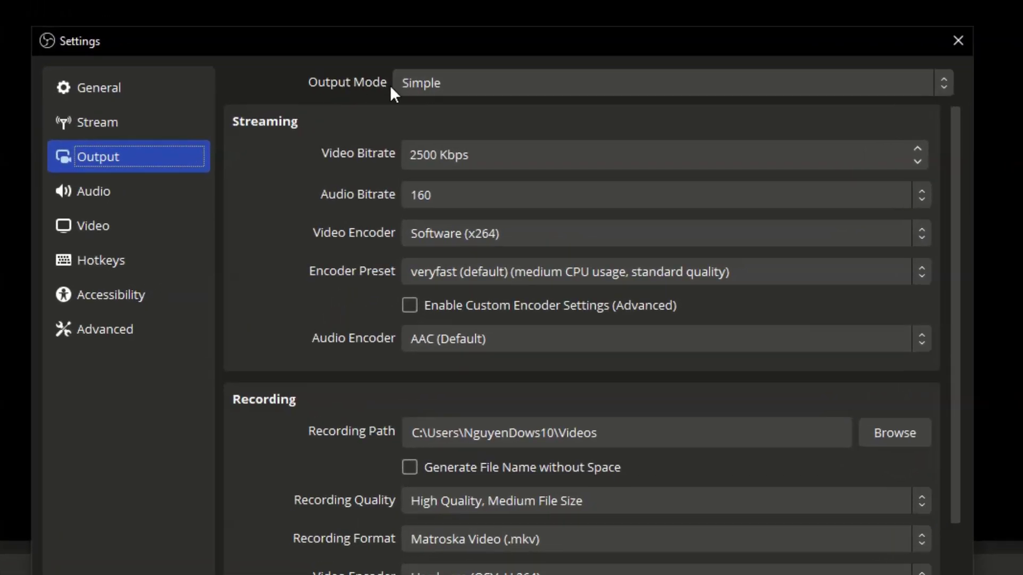
{"action": "left_click", "coordinate": [423, 57]}
{"action": "left_click", "coordinate": [477, 89]}
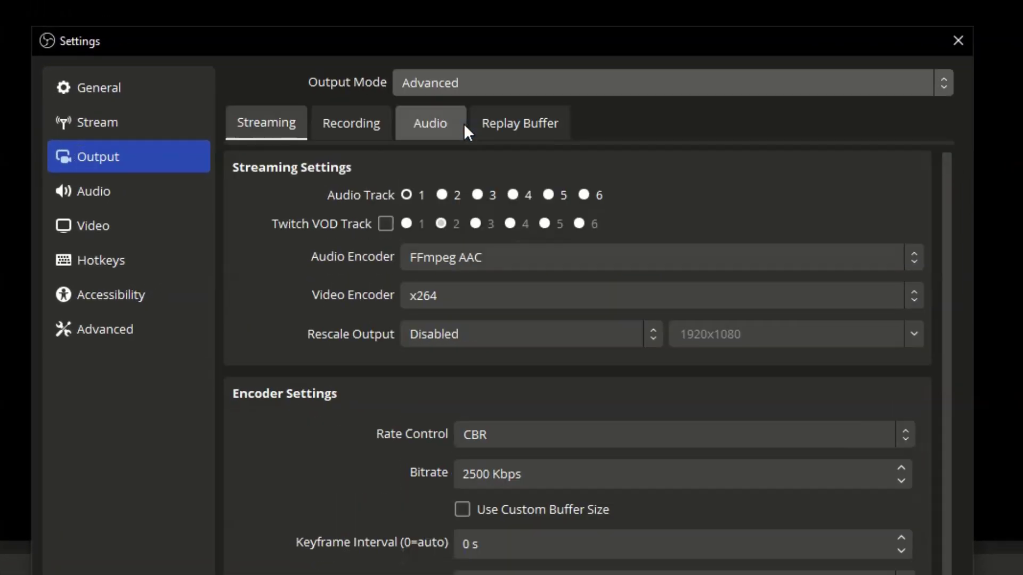
{"action": "left_click", "coordinate": [362, 128]}
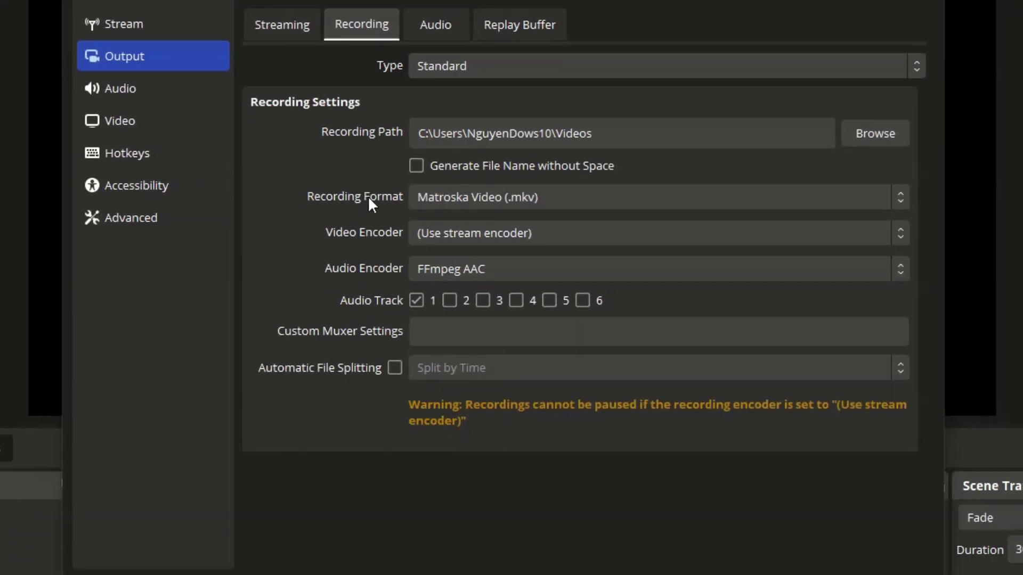
{"action": "left_click", "coordinate": [442, 200]}
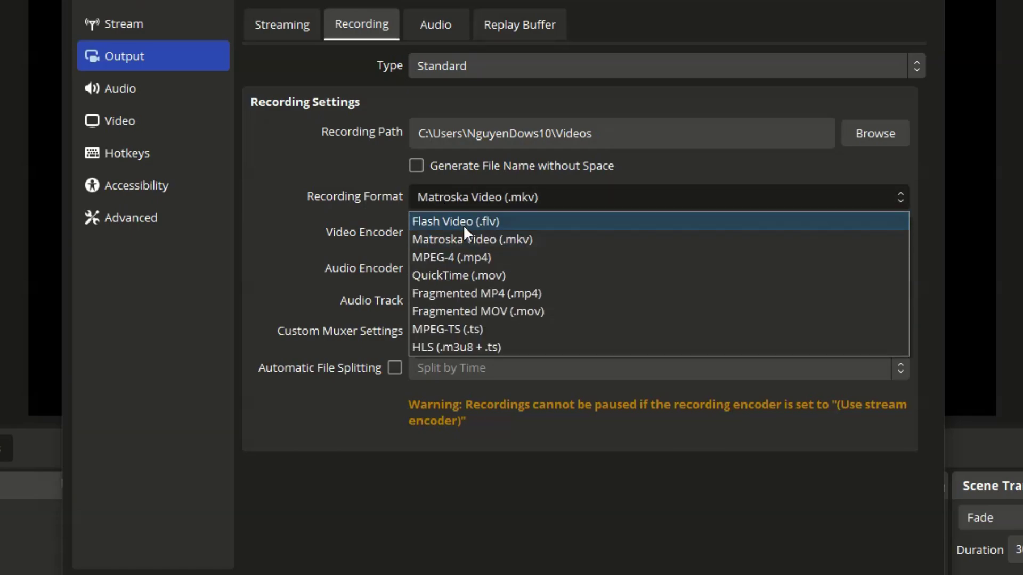
{"action": "left_click", "coordinate": [464, 258]}
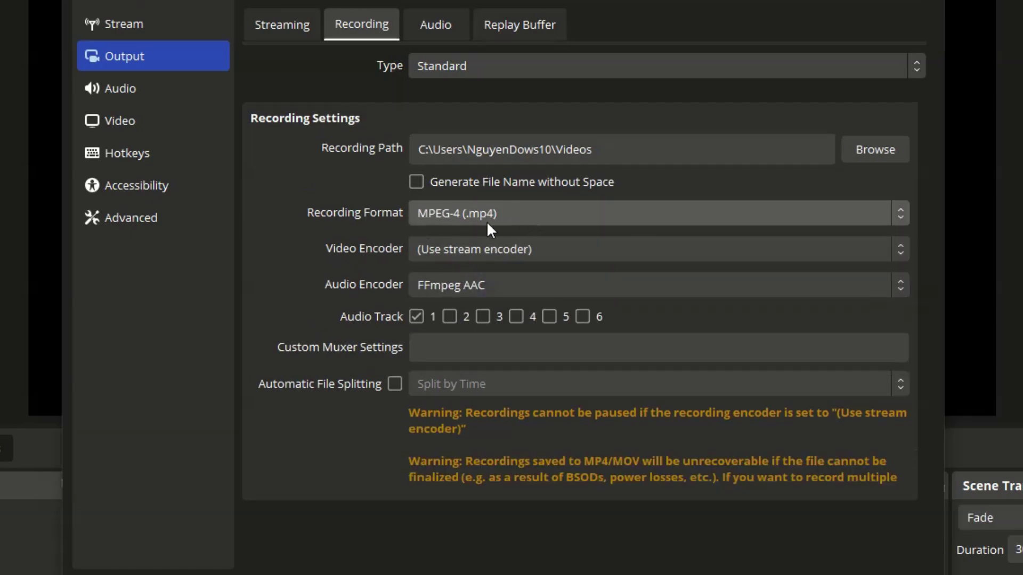
Use the x264 encoder with CRF rate control at a value of 18
{"action": "left_click", "coordinate": [444, 254]}
{"action": "left_click", "coordinate": [455, 362]}
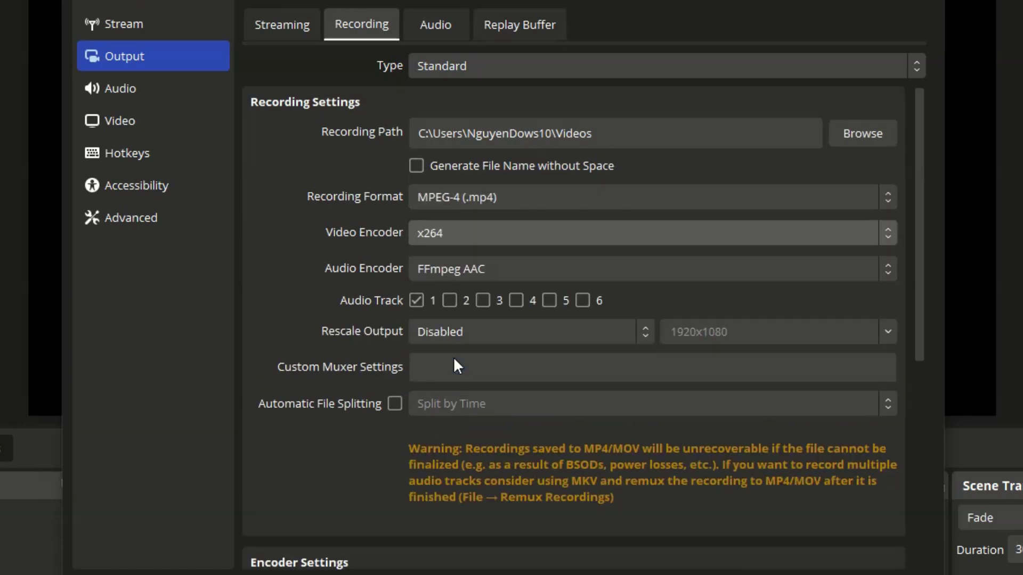
{"action": "scroll", "coordinate": [383, 245], "scroll_direction": "down", "scroll_amount": 6}
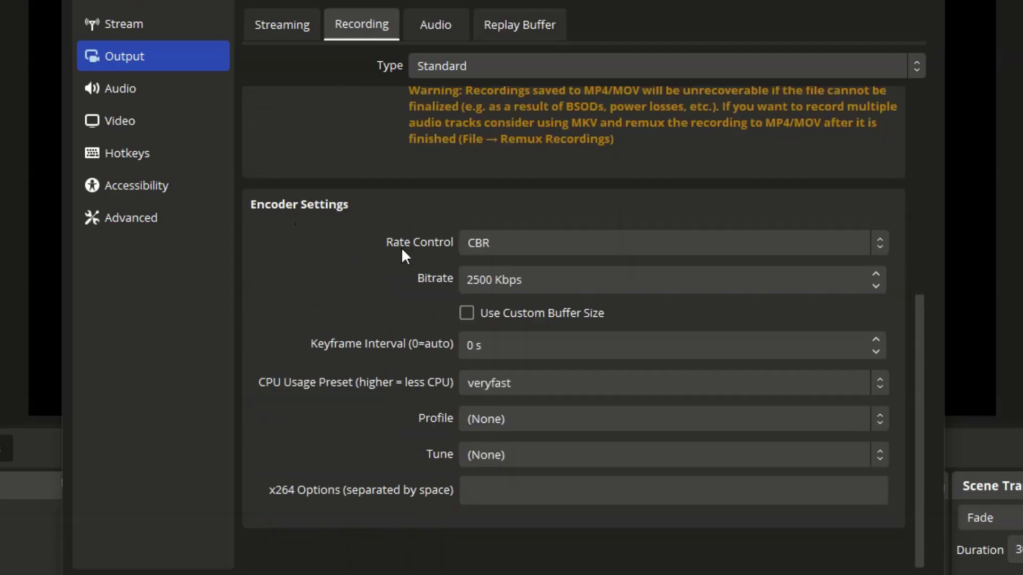
{"action": "left_click", "coordinate": [477, 245]}
{"action": "left_click", "coordinate": [482, 319]}
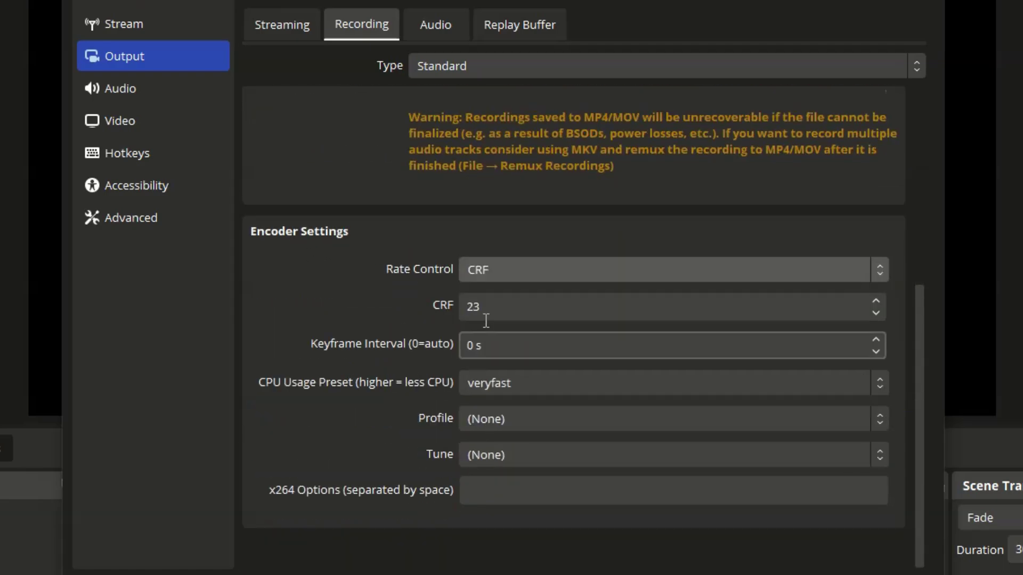
{"action": "double_click", "coordinate": [471, 307]}
{"action": "type", "text": "1"}
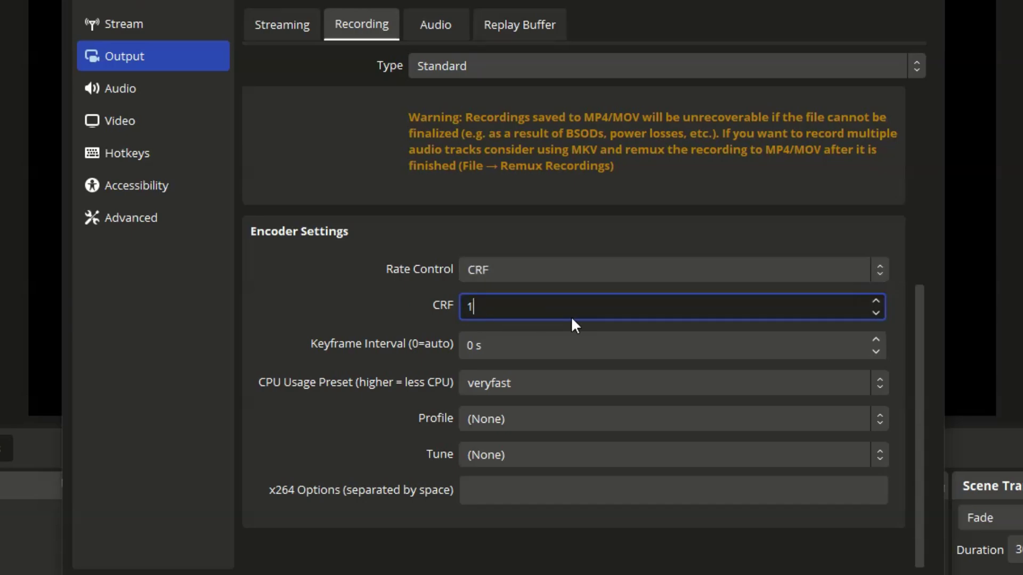
{"action": "type", "text": "8"}
{"action": "left_click", "coordinate": [561, 542]}
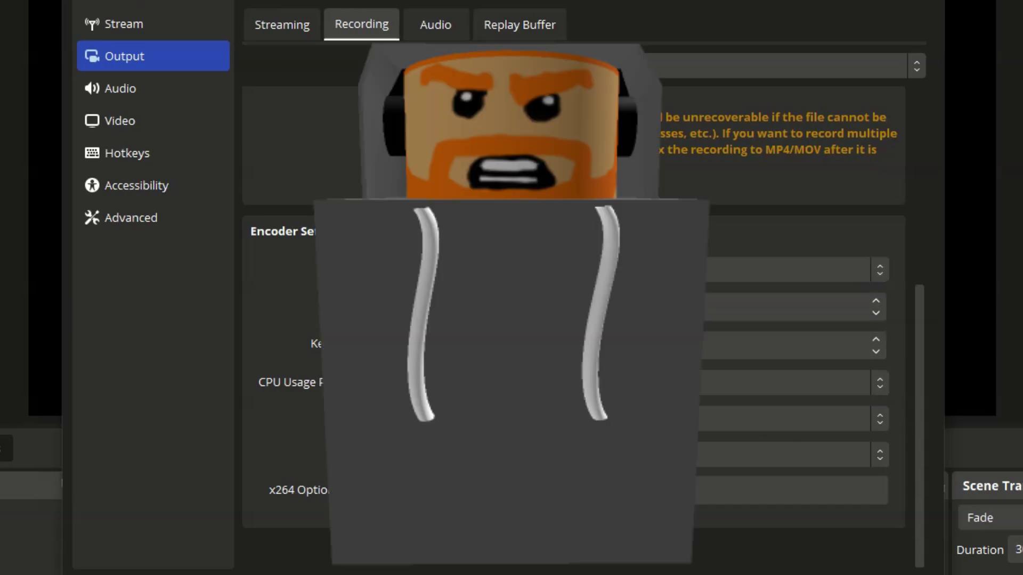
Set the auxiliary audio device to the capture card's line-in
{"action": "left_click", "coordinate": [198, 86]}
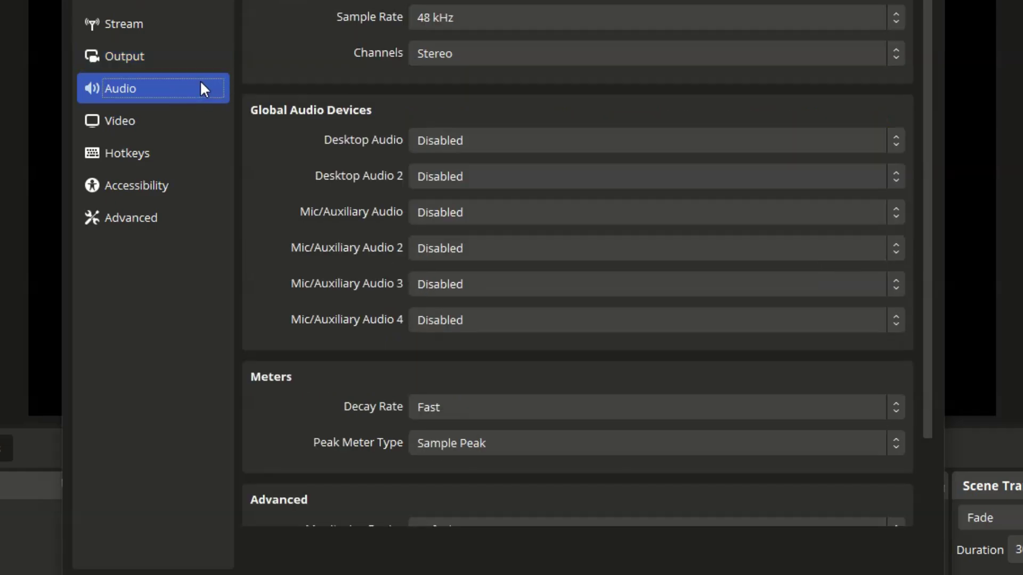
{"action": "left_click", "coordinate": [485, 211]}
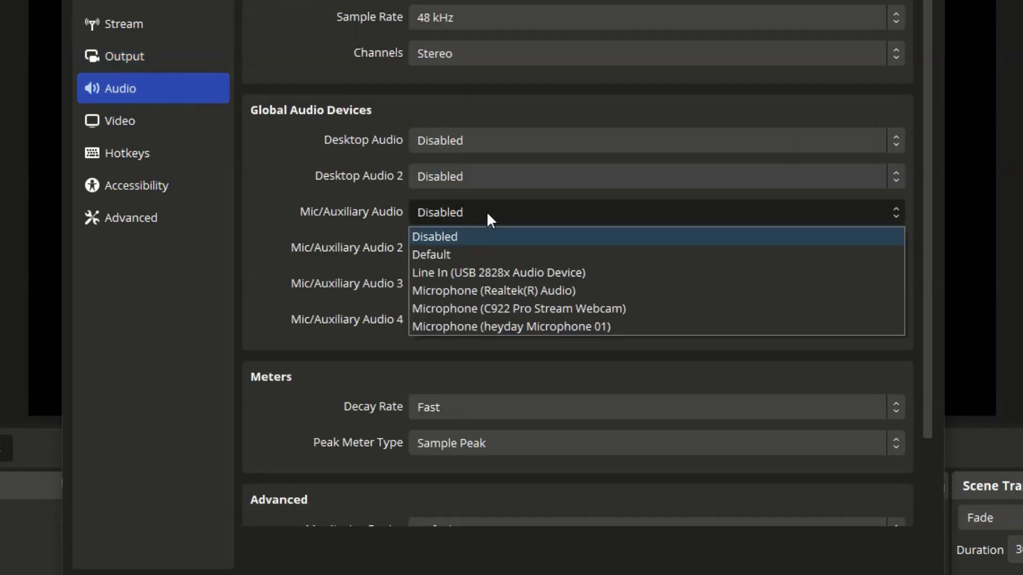
{"action": "left_click", "coordinate": [517, 269]}
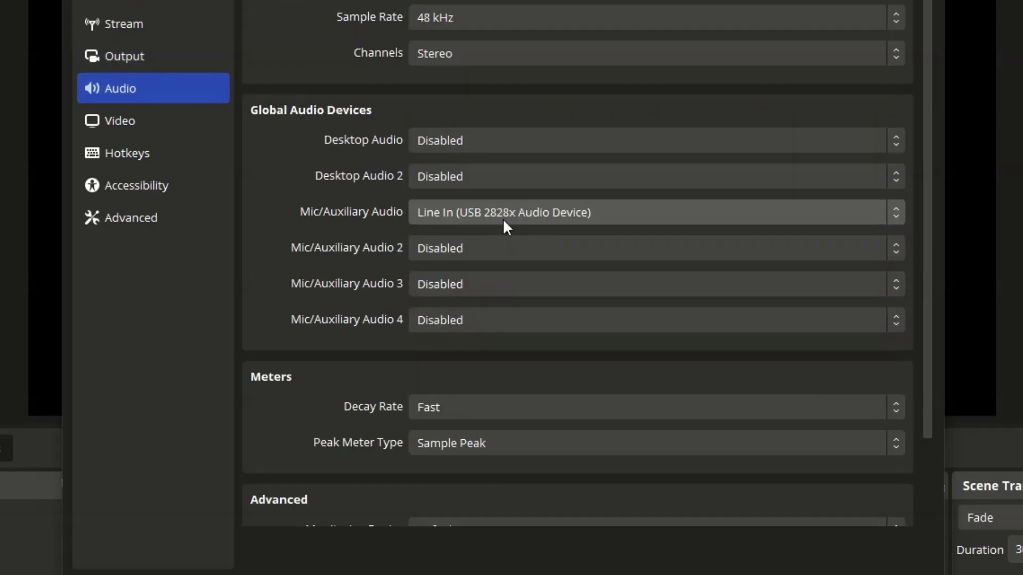
Set both base canvas and output resolution to 960x720
{"action": "left_click", "coordinate": [153, 123]}
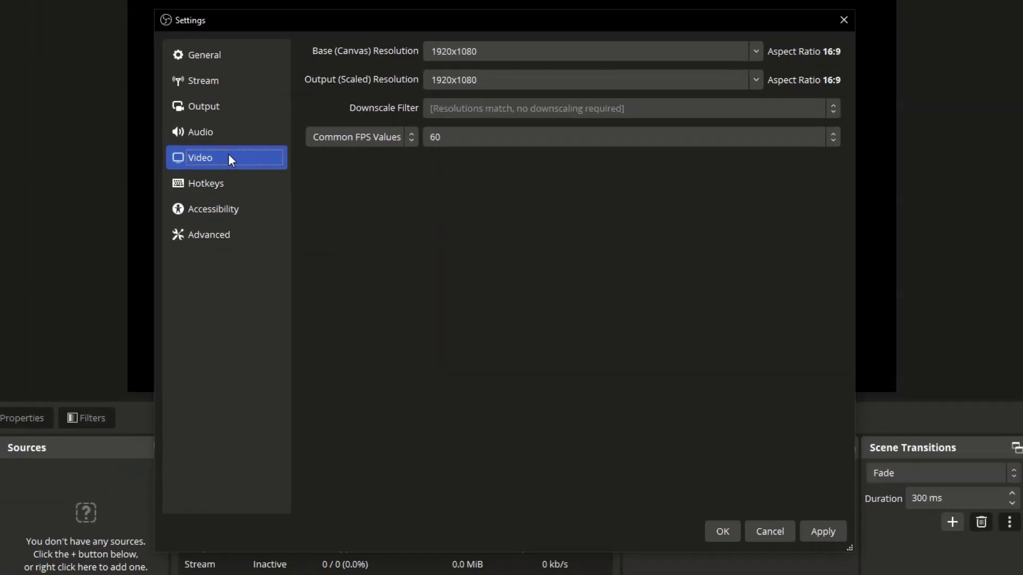
{"action": "double_click", "coordinate": [491, 49]}
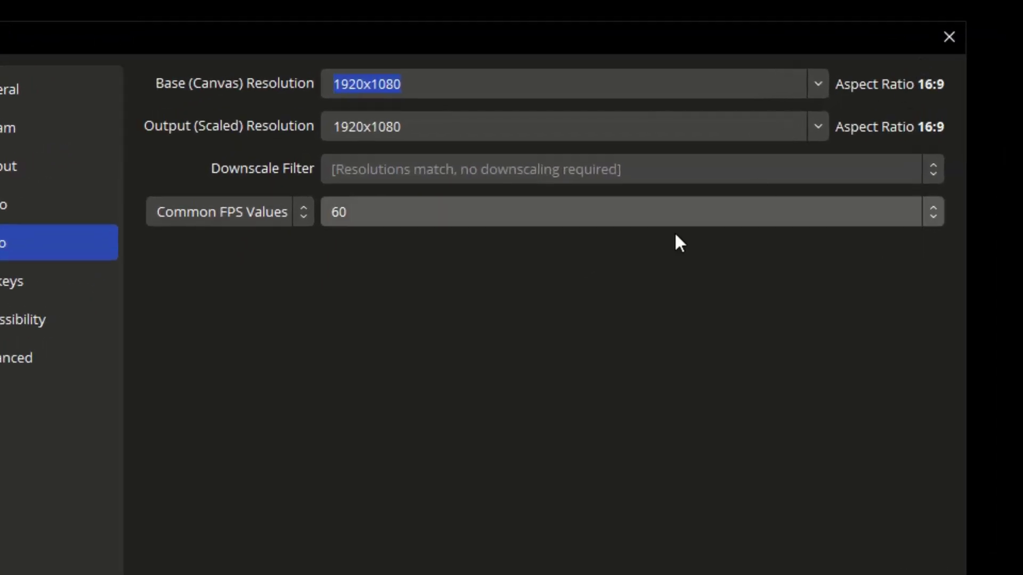
{"action": "type", "text": "1440x"}
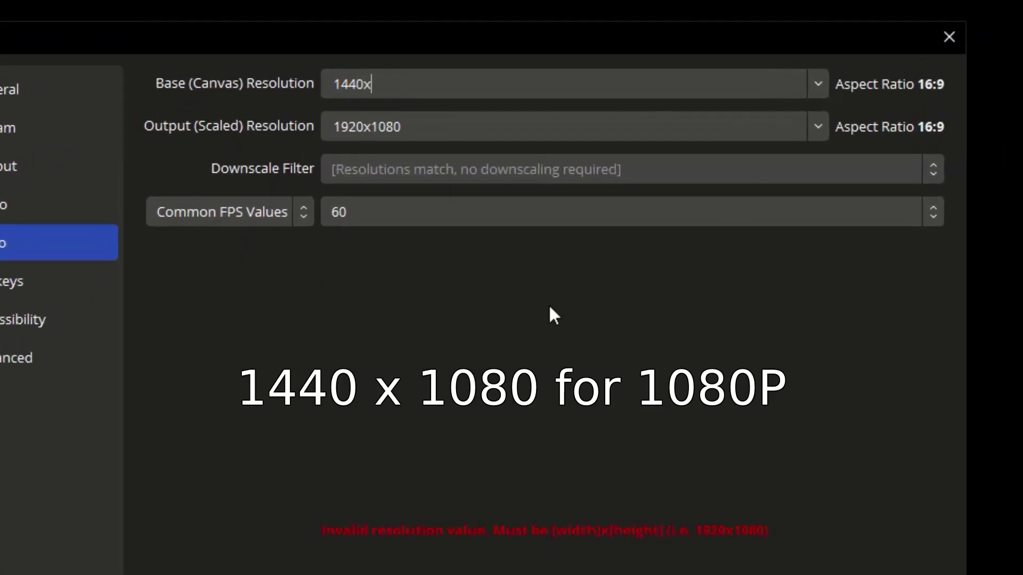
{"action": "type", "text": "1080"}
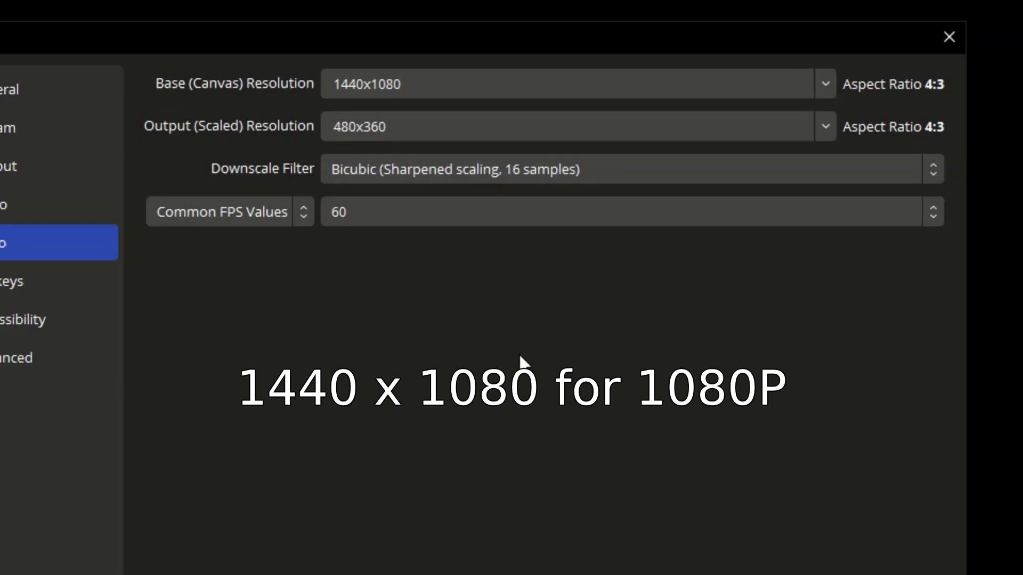
{"action": "triple_click", "coordinate": [480, 126]}
{"action": "type", "text": "1440x1080"}
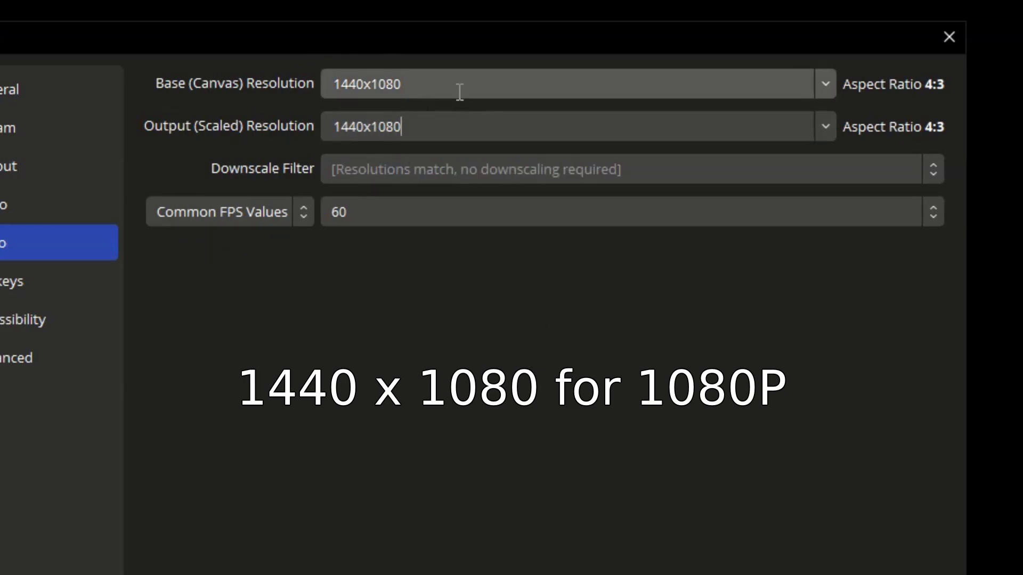
{"action": "triple_click", "coordinate": [435, 90]}
{"action": "type", "text": "960x"}
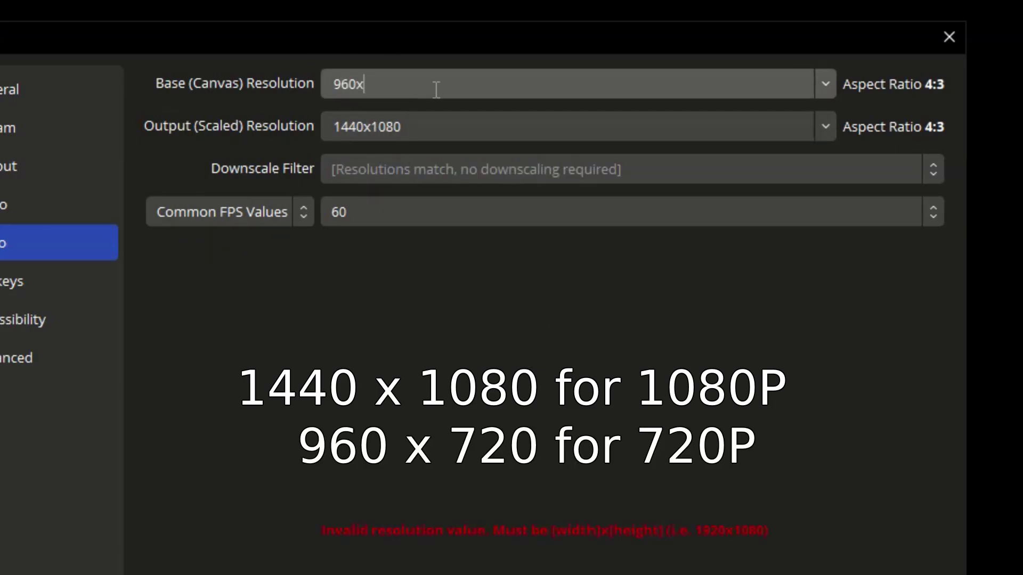
{"action": "type", "text": "720"}
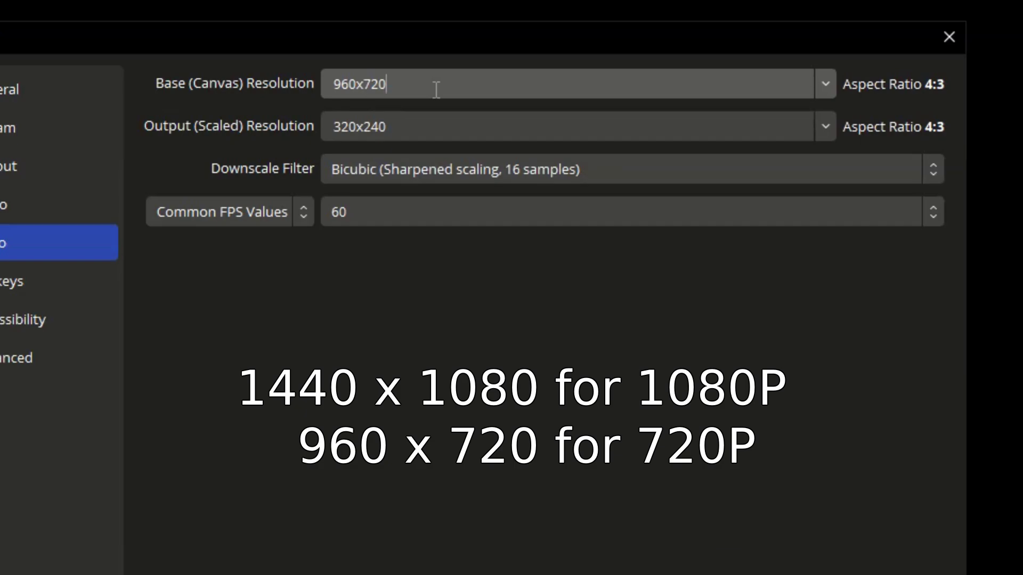
{"action": "left_click", "coordinate": [449, 127]}
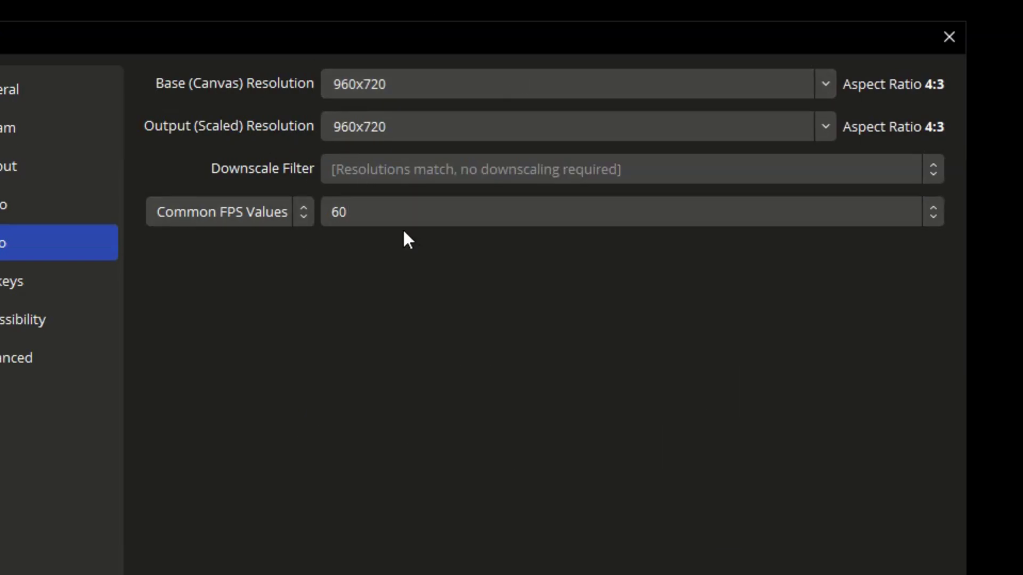
Choose 59.94 from the common frame rate values
{"action": "left_click", "coordinate": [380, 217]}
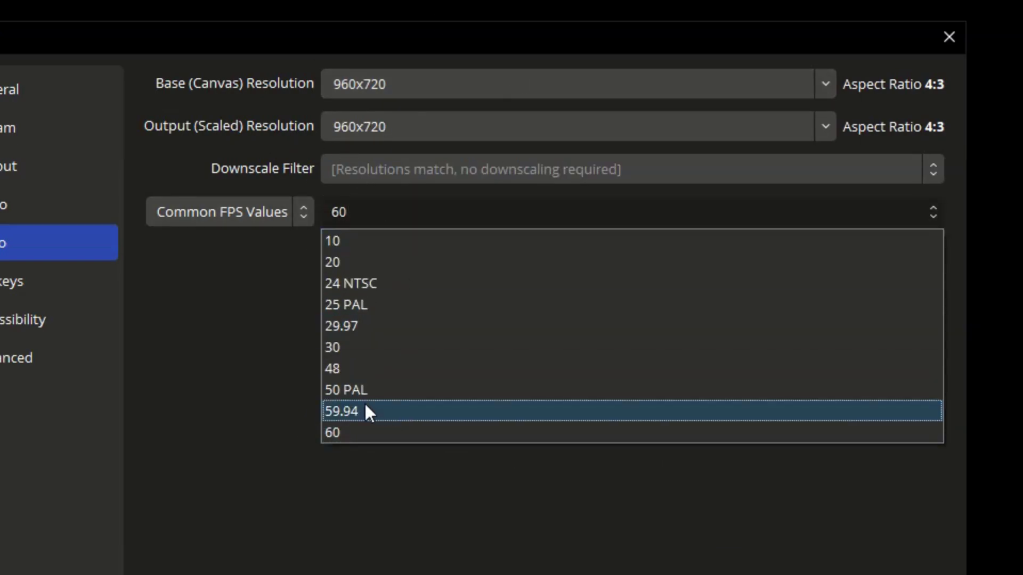
{"action": "left_click", "coordinate": [407, 411]}
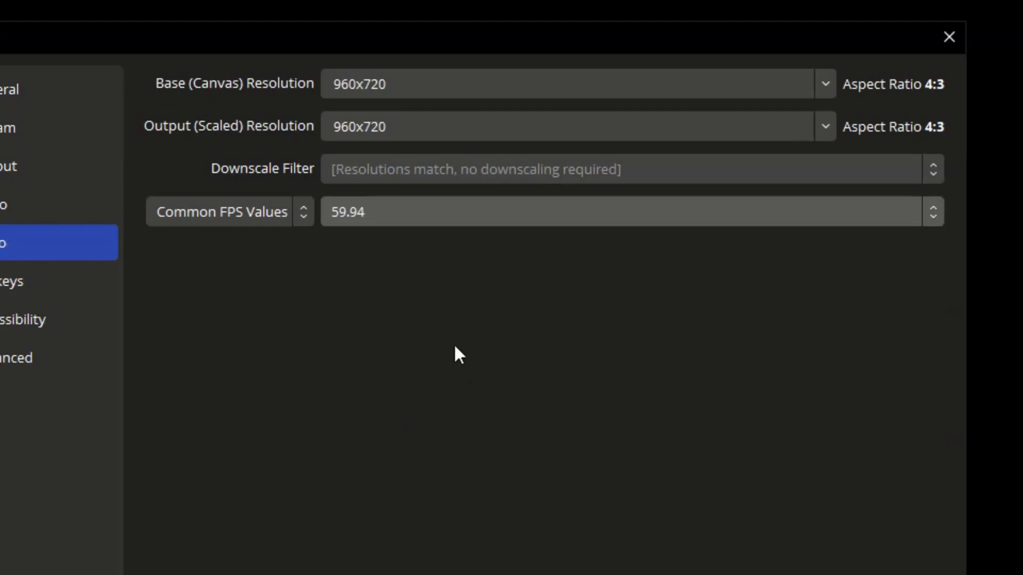
{"action": "left_click", "coordinate": [65, 165]}
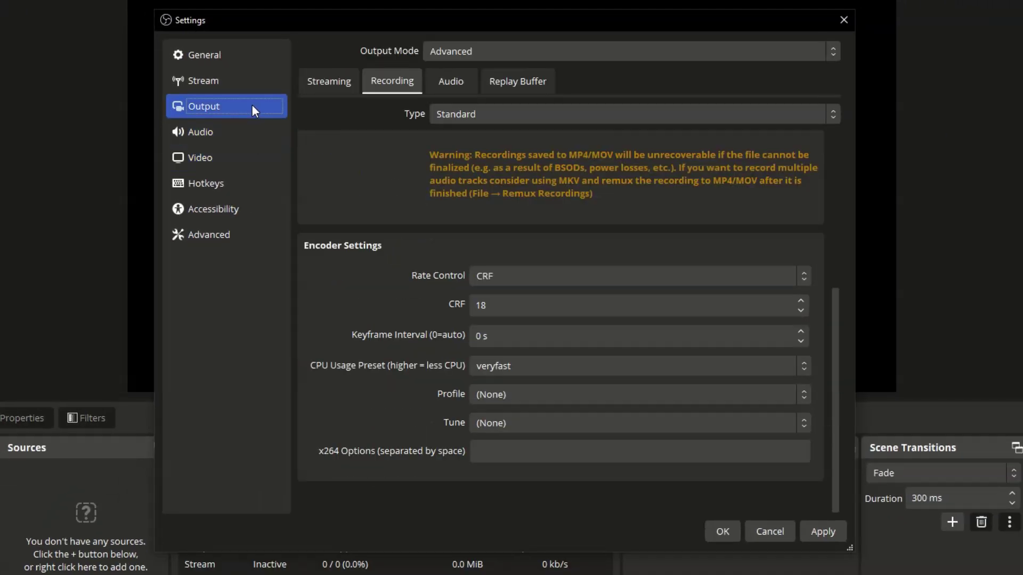
{"action": "left_click", "coordinate": [242, 160]}
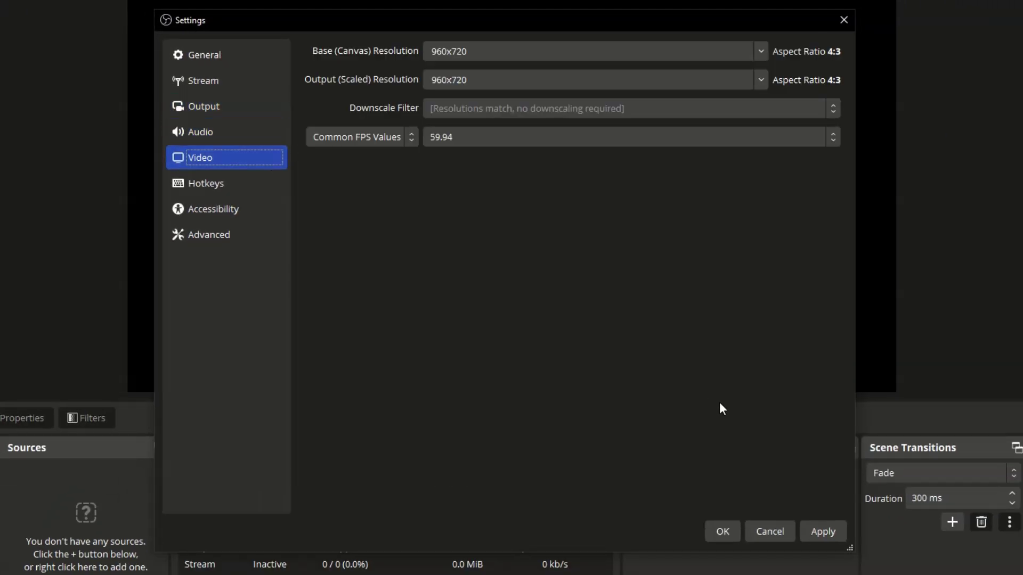
Add a Video Capture Device source using the USB 2828x Device, fitted to the full canvas
{"action": "left_click", "coordinate": [723, 531]}
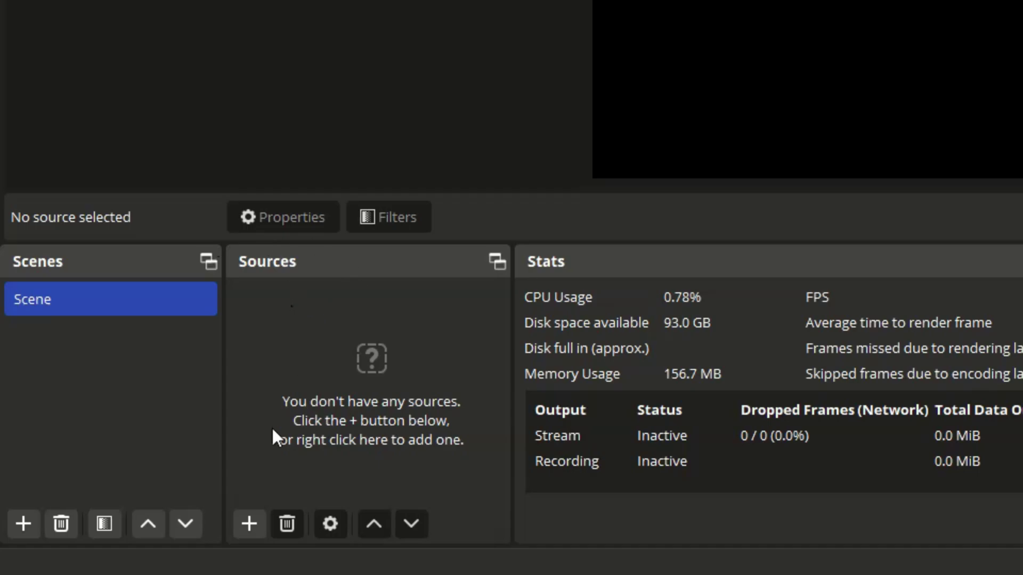
{"action": "left_click", "coordinate": [243, 522]}
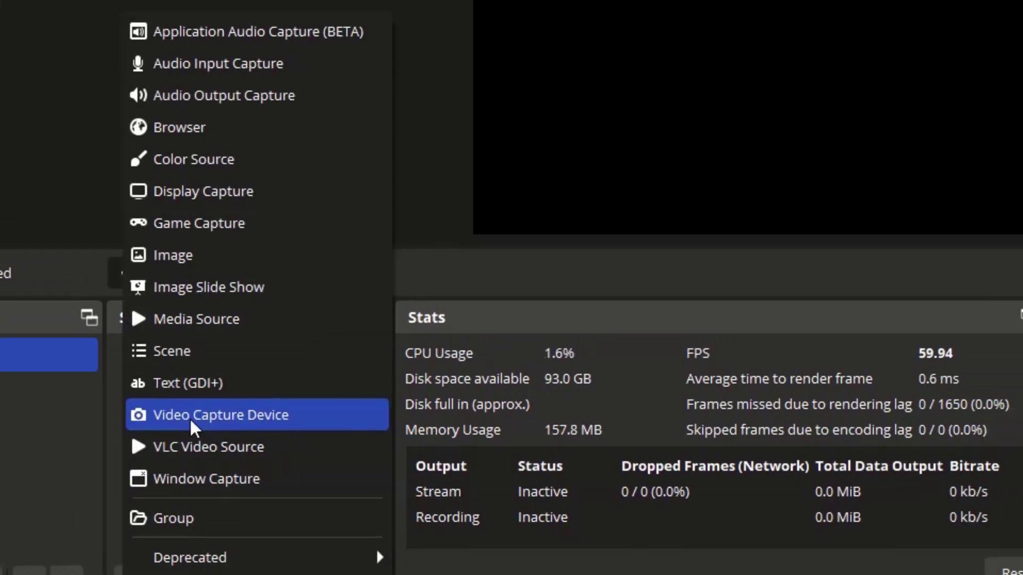
{"action": "left_click", "coordinate": [189, 418]}
{"action": "left_click", "coordinate": [565, 405]}
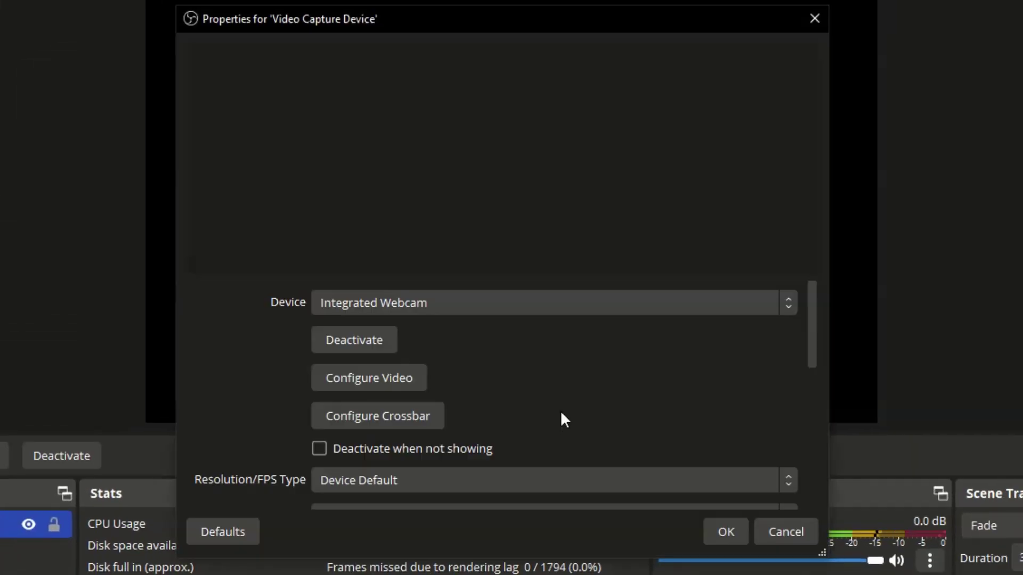
{"action": "left_click", "coordinate": [473, 305]}
{"action": "left_click", "coordinate": [395, 343]}
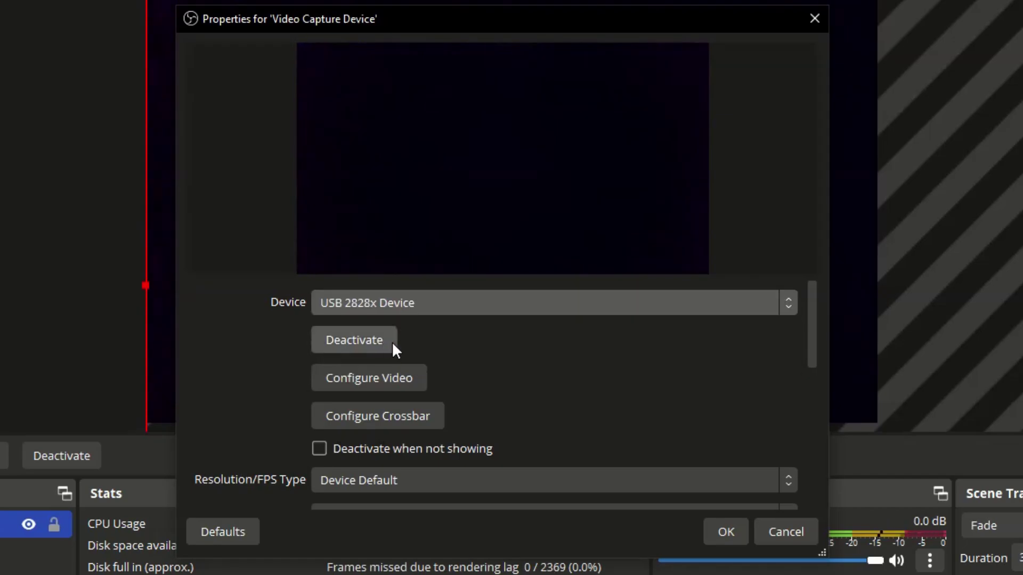
{"action": "left_click", "coordinate": [726, 532]}
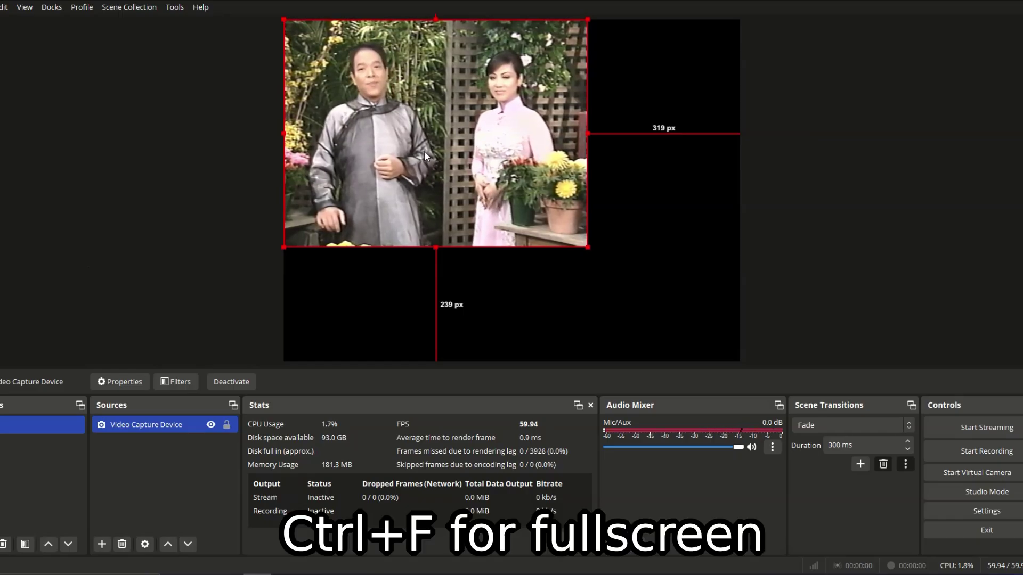
{"action": "key", "text": "ctrl+f"}
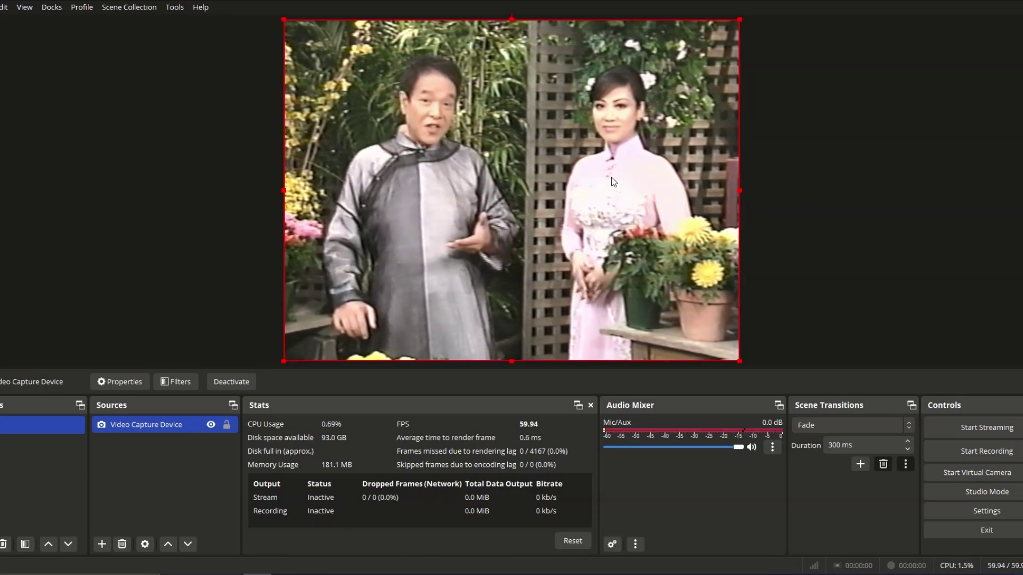
{"action": "left_click", "coordinate": [813, 226]}
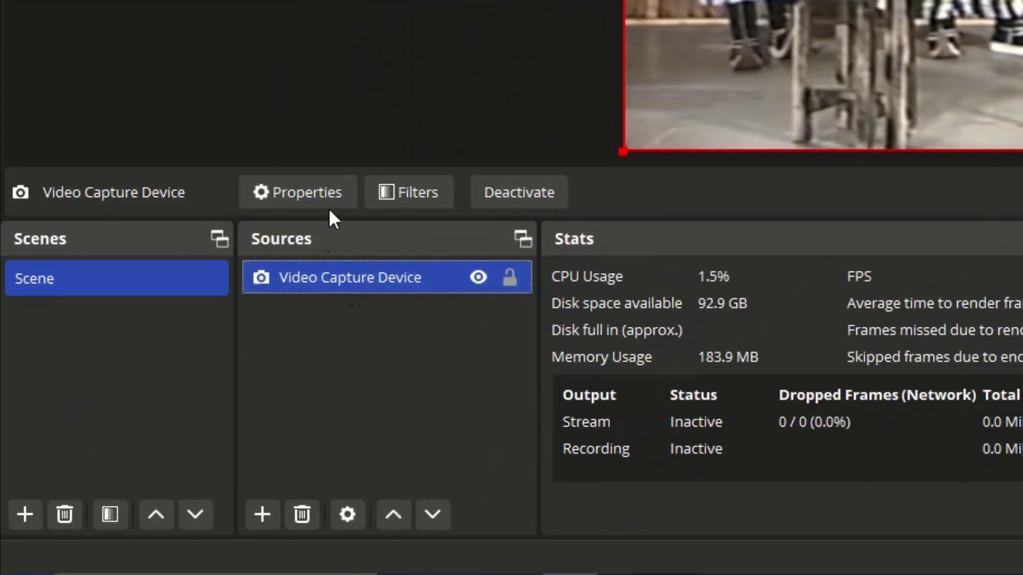
Set the capture device's Video Proc Amp brightness to 128 and contrast to 26
{"action": "left_click", "coordinate": [326, 202]}
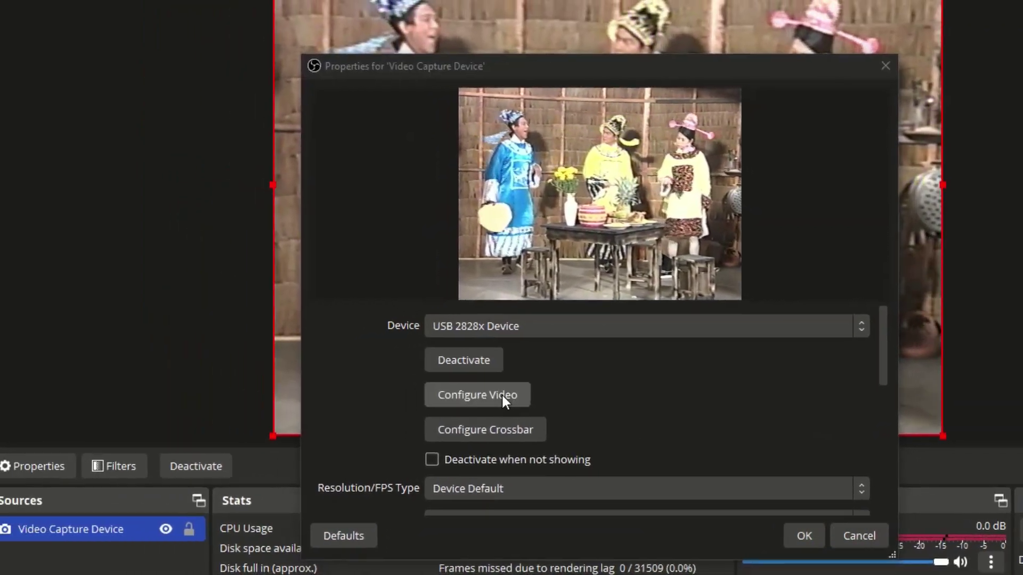
{"action": "left_click", "coordinate": [401, 385]}
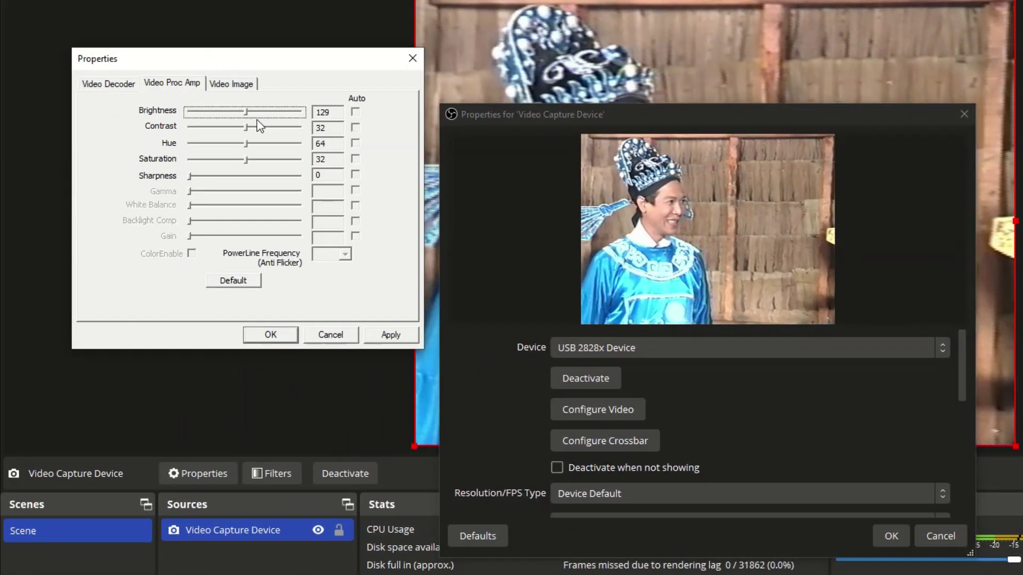
{"action": "left_click_drag", "start_coordinate": [252, 111], "coordinate": [234, 131]}
{"action": "left_click", "coordinate": [246, 127]}
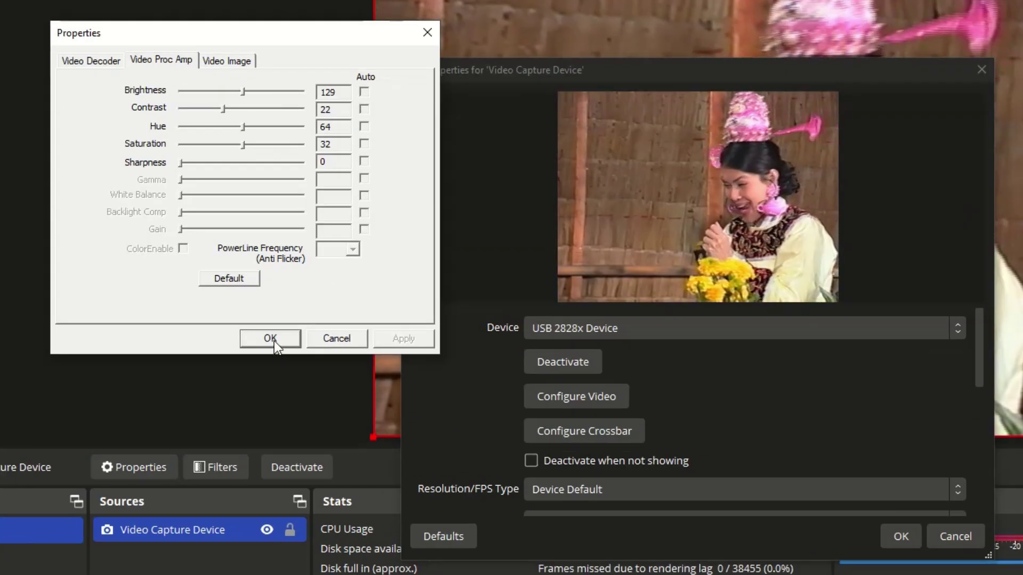
{"action": "left_click", "coordinate": [270, 334]}
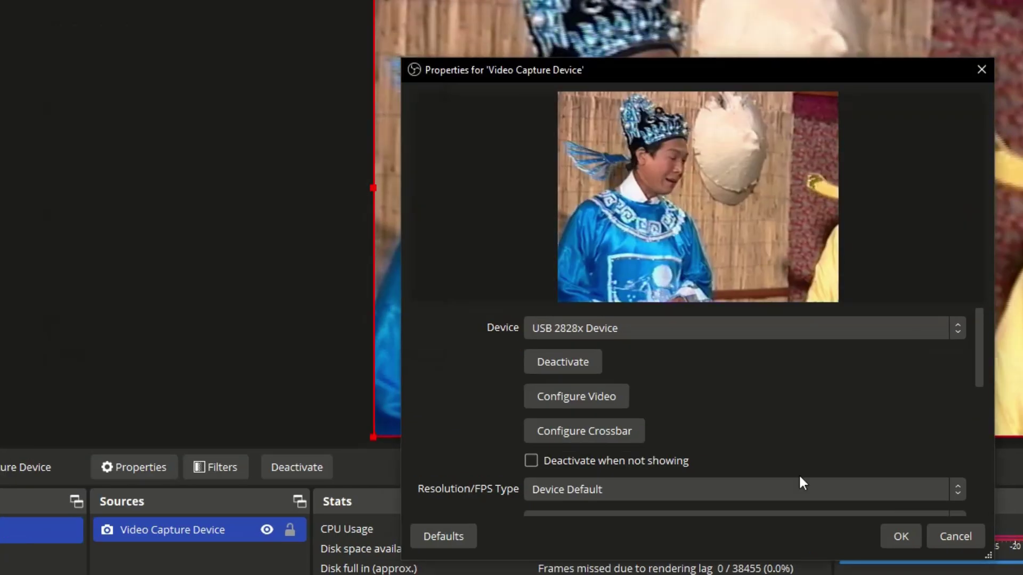
{"action": "left_click", "coordinate": [885, 534]}
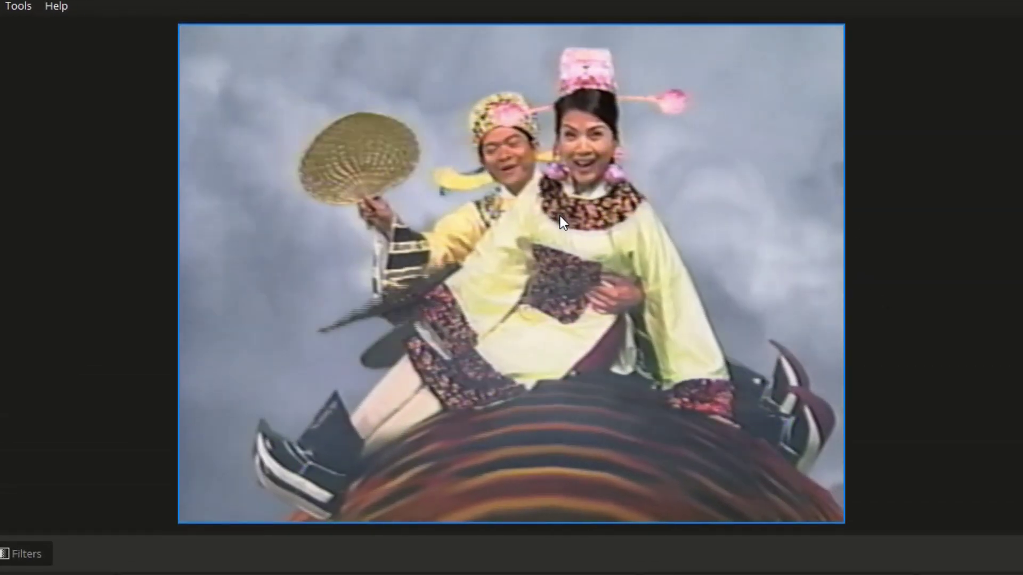
Deinterlace the Video Capture Device source with Yadif 2x
{"action": "left_click", "coordinate": [561, 215]}
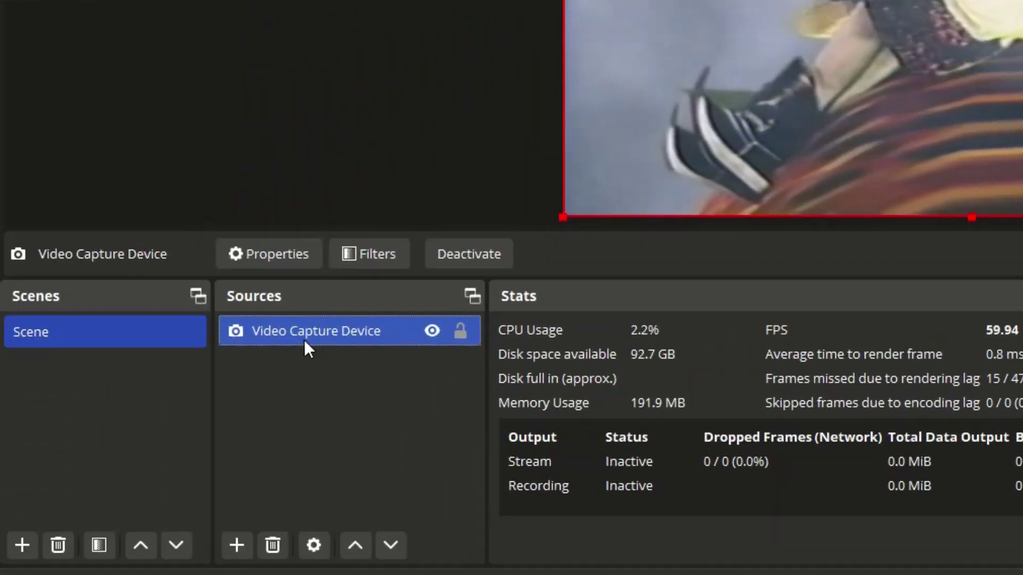
{"action": "right_click", "coordinate": [305, 340]}
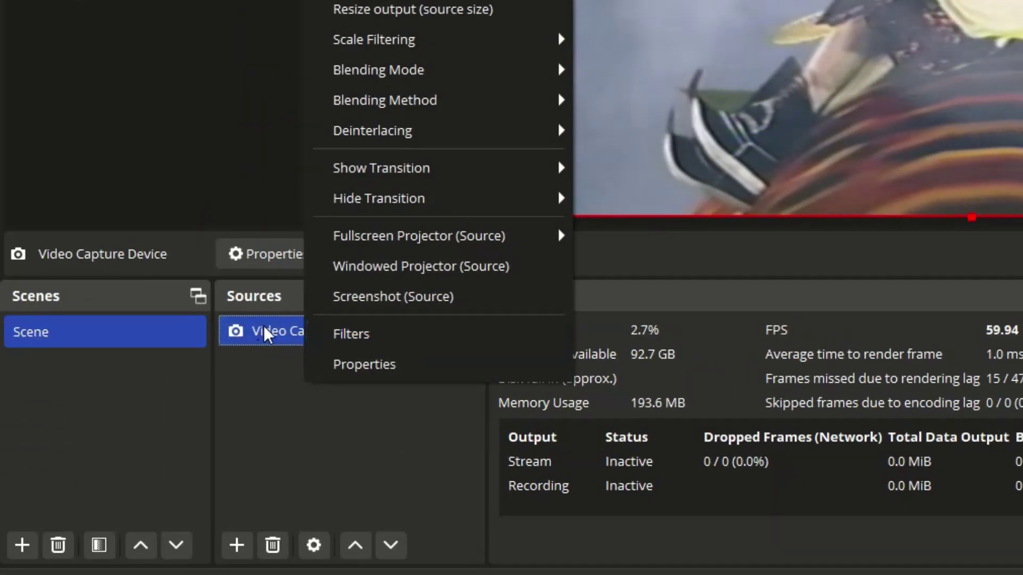
{"action": "mouse_move", "coordinate": [454, 134]}
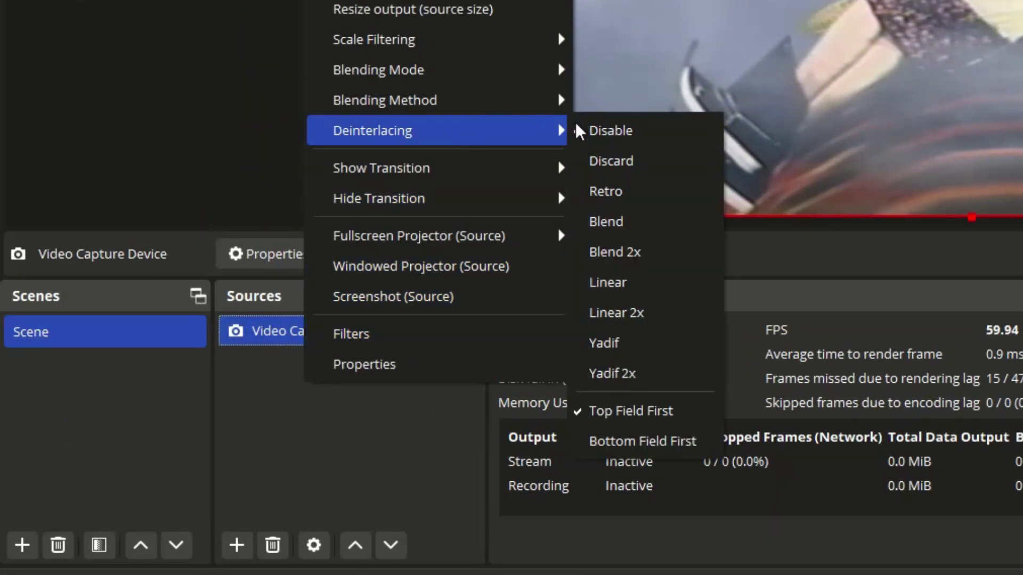
{"action": "left_click", "coordinate": [642, 374]}
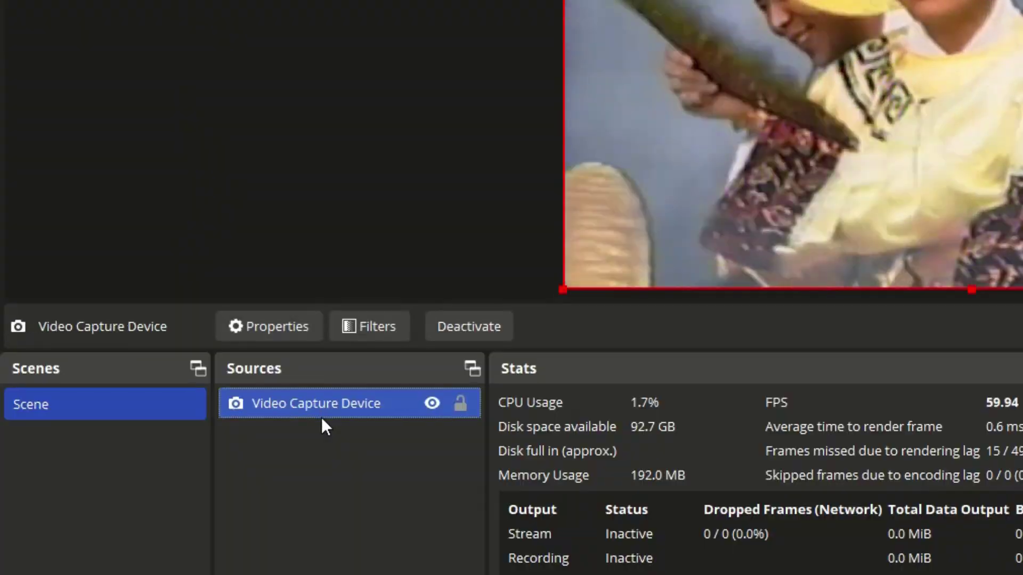
Set the capture source's scale filtering to Lanczos
{"action": "right_click", "coordinate": [322, 424]}
{"action": "mouse_move", "coordinate": [423, 113]}
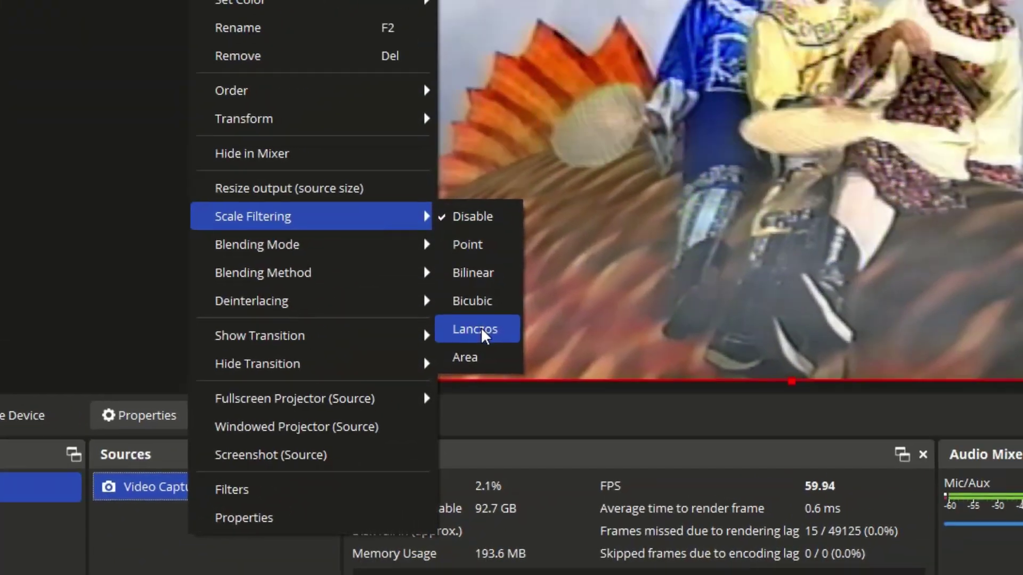
{"action": "left_click", "coordinate": [630, 234]}
{"action": "left_click", "coordinate": [964, 344]}
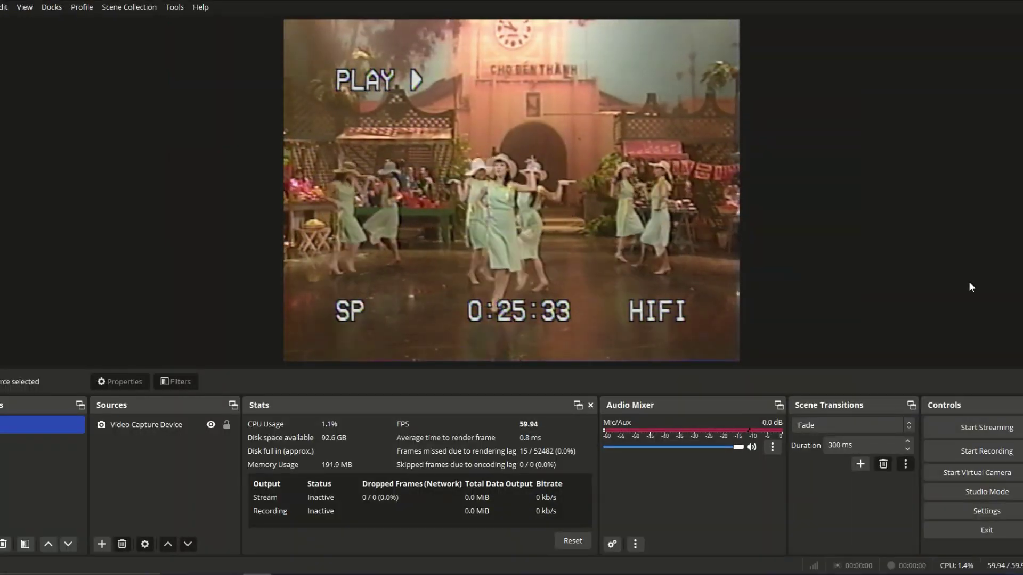
Record a short test clip of the tape, then check the recording save path
{"action": "left_click", "coordinate": [974, 457]}
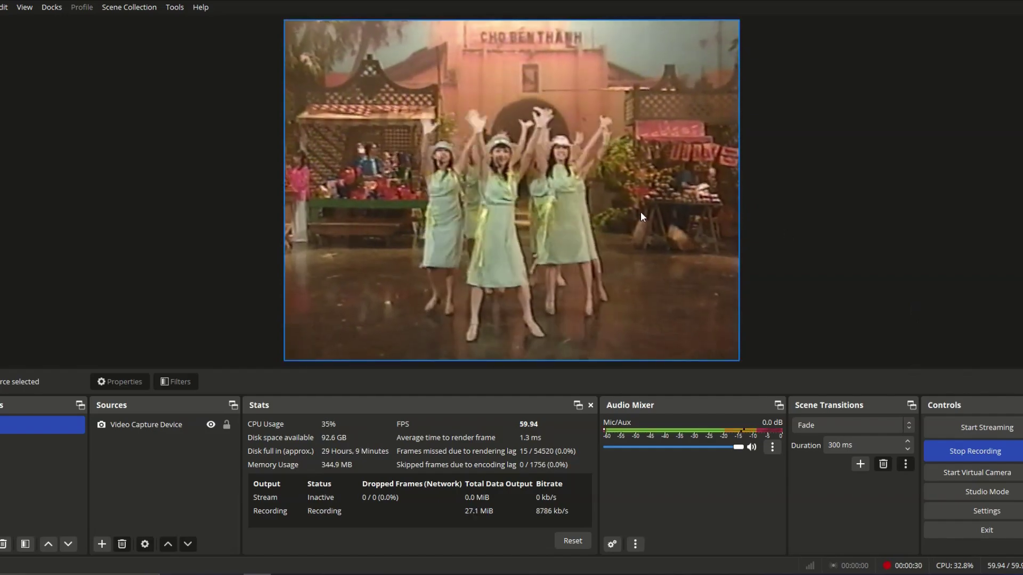
{"action": "left_click", "coordinate": [965, 450]}
{"action": "left_click", "coordinate": [987, 510]}
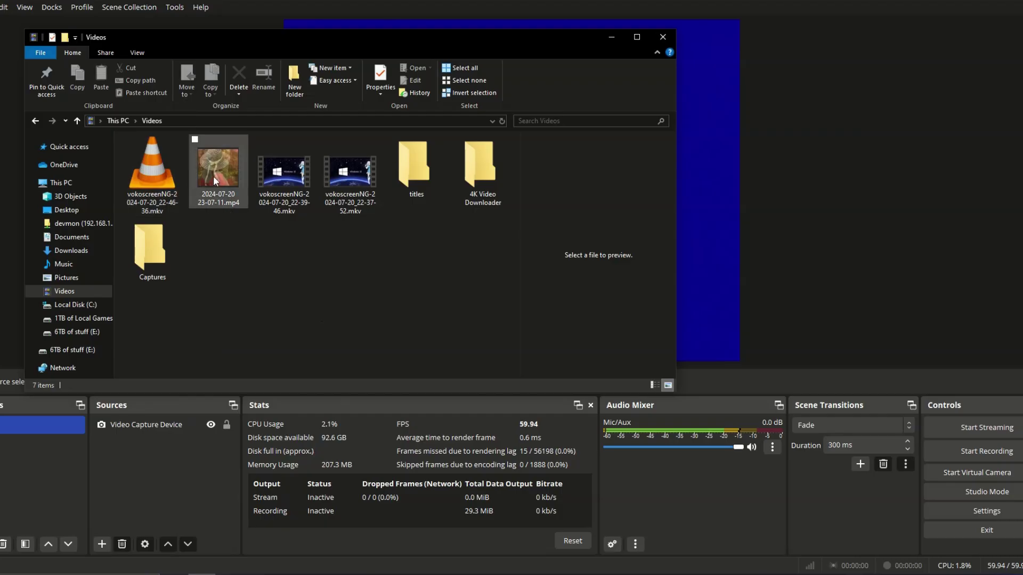
{"action": "double_click", "coordinate": [213, 176]}
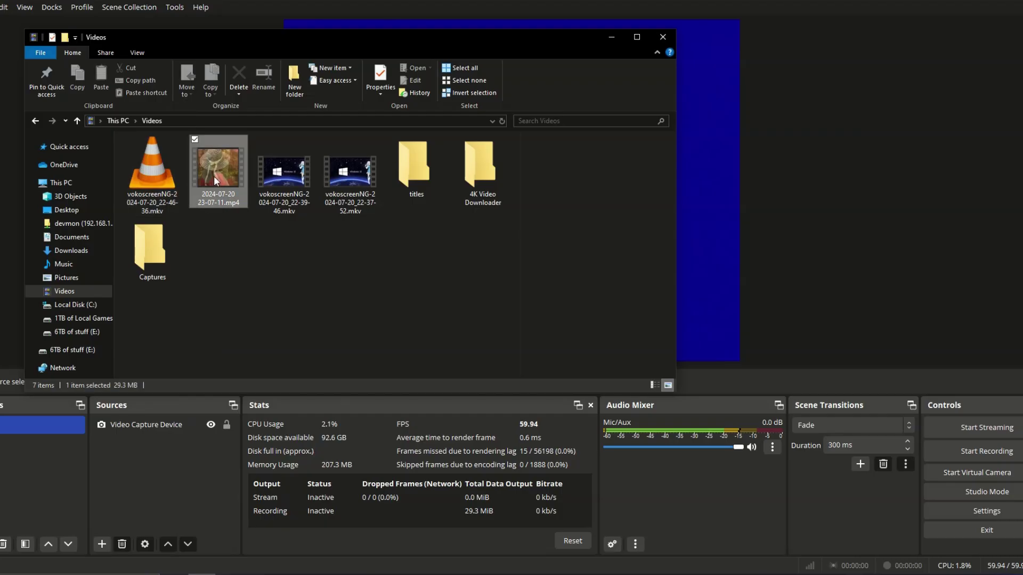